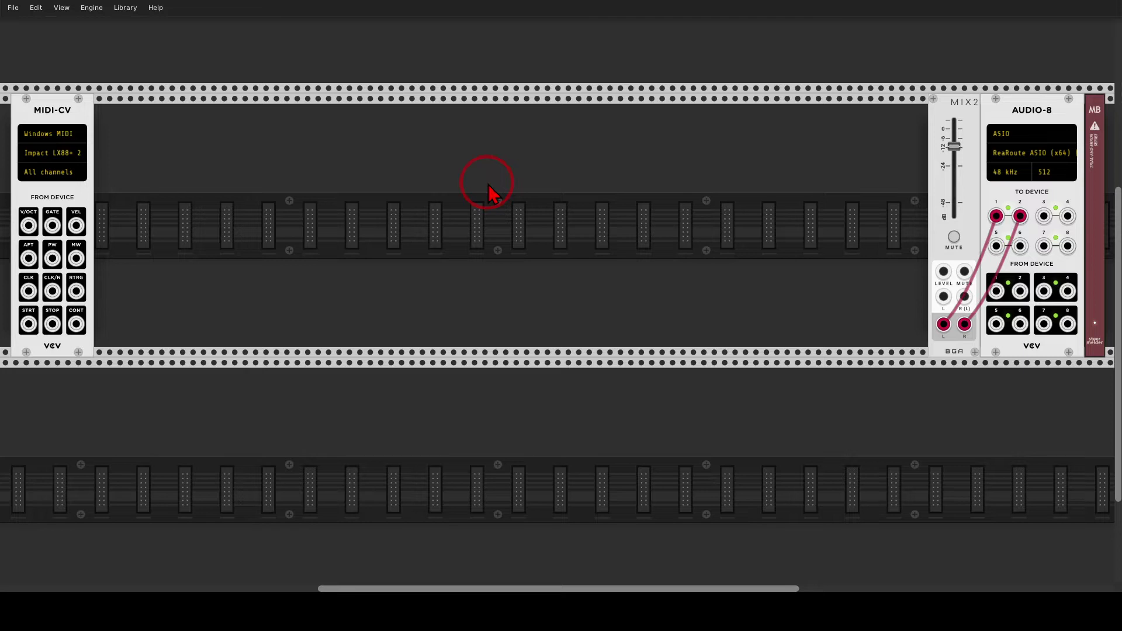
Step: Add a Bogaudio FM-OP after MIDI-CV, duplicate it to make six modules, and space them into three pairs
{"action": "right_click", "coordinate": [488, 193]}
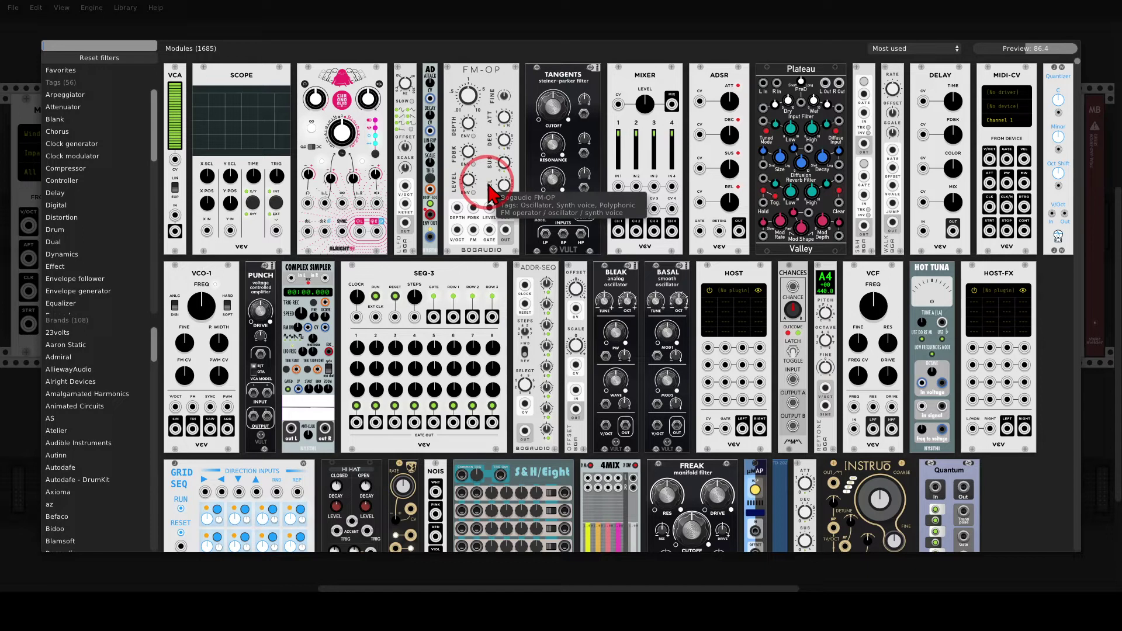
{"action": "left_click_drag", "start_coordinate": [479, 140], "coordinate": [215, 174]}
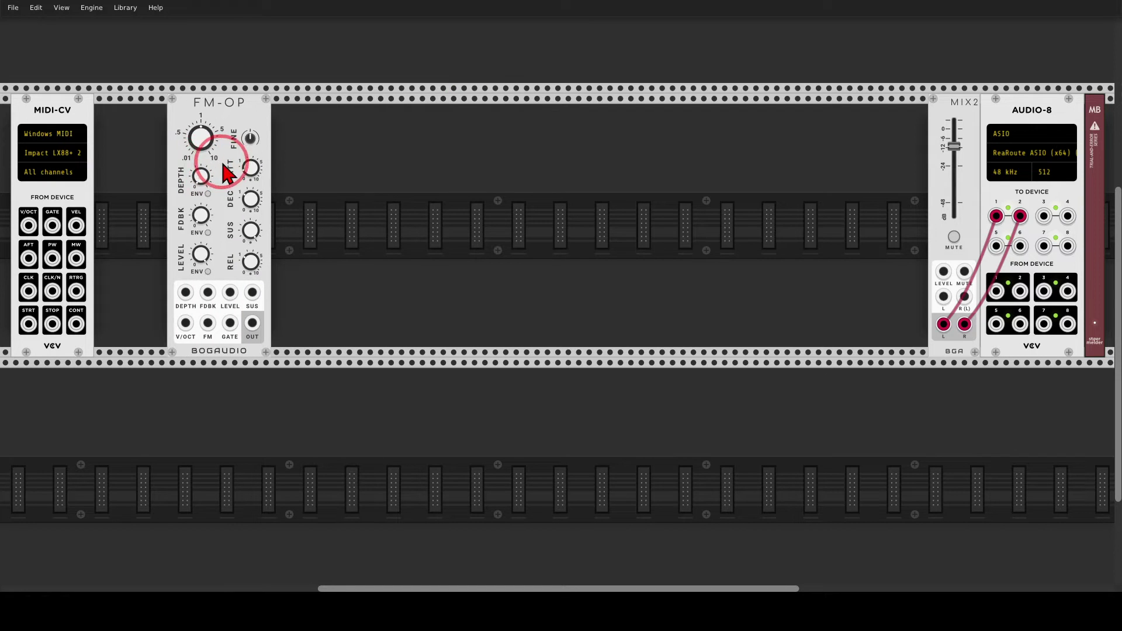
{"action": "key", "text": "ctrl+d"}
{"action": "key", "text": "ctrl+d"}
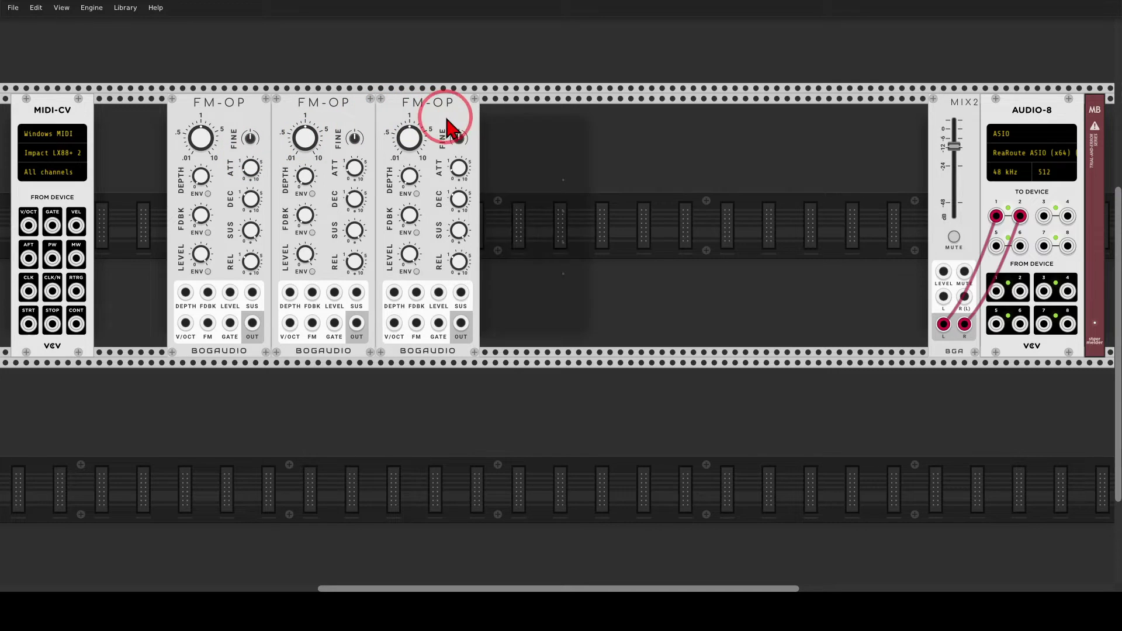
{"action": "key", "text": "ctrl+d"}
{"action": "key", "text": "ctrl+d"}
{"action": "key", "text": "ctrl+d"}
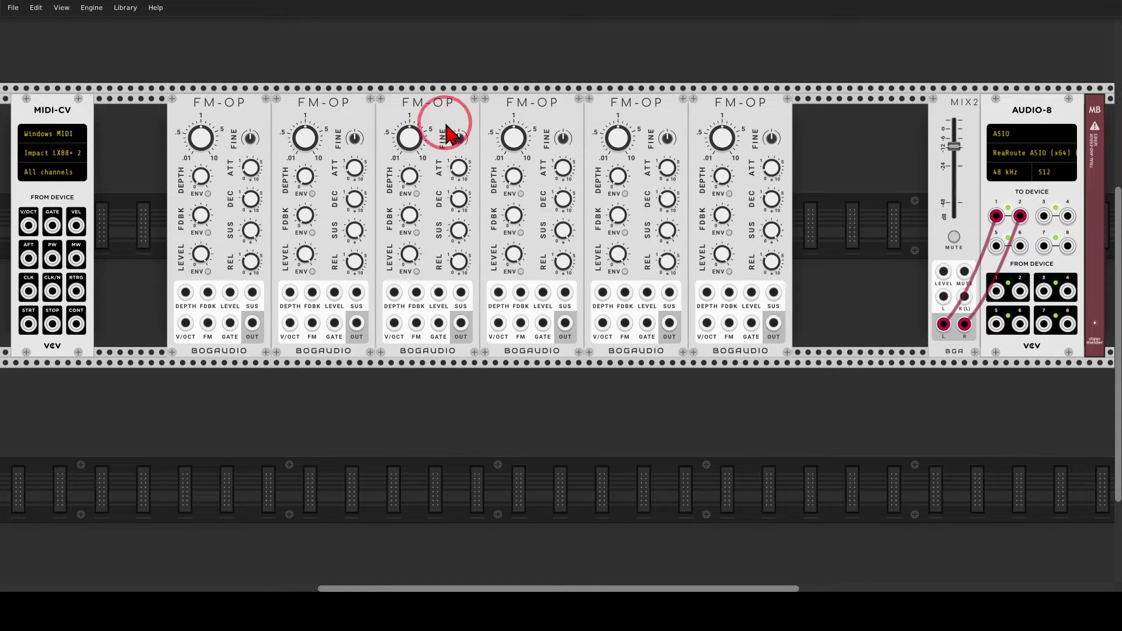
{"action": "left_click_drag", "start_coordinate": [447, 132], "coordinate": [458, 131]}
{"action": "left_click_drag", "start_coordinate": [617, 124], "coordinate": [627, 124]}
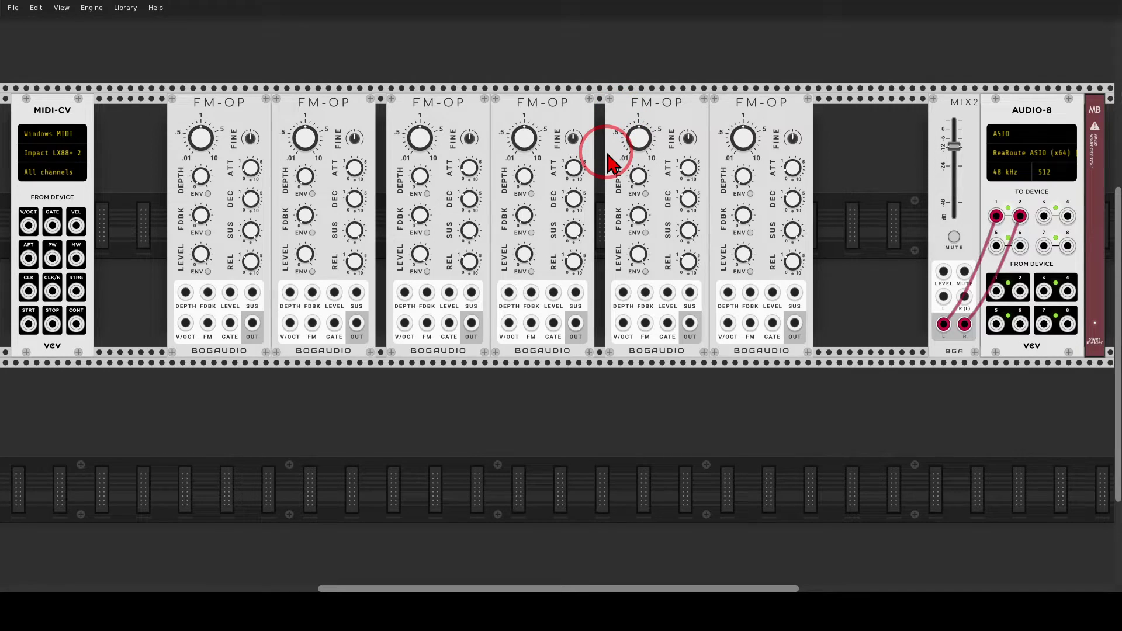
{"action": "left_click_drag", "start_coordinate": [332, 94], "coordinate": [342, 89]}
{"action": "left_click_drag", "start_coordinate": [560, 78], "coordinate": [574, 73]}
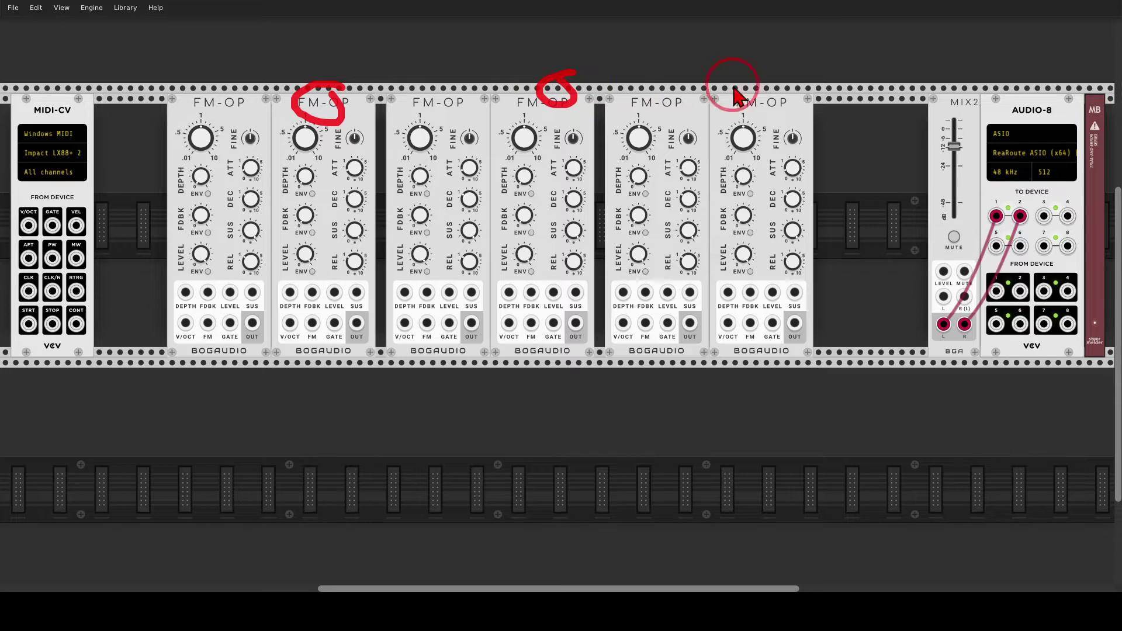
{"action": "left_click_drag", "start_coordinate": [735, 93], "coordinate": [779, 108]}
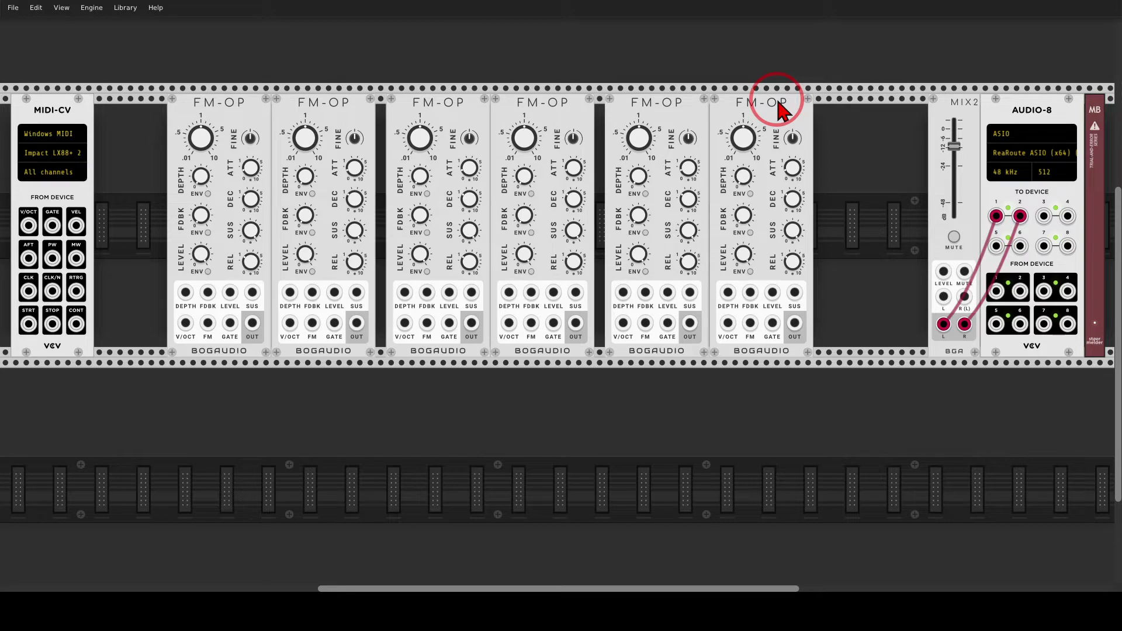
{"action": "left_click_drag", "start_coordinate": [219, 82], "coordinate": [231, 114]}
{"action": "mouse_move", "coordinate": [447, 91]}
{"action": "left_mouse_down"}
{"action": "mouse_move", "coordinate": [403, 114]}
{"action": "mouse_move", "coordinate": [445, 100]}
{"action": "left_mouse_up"}
{"action": "mouse_move", "coordinate": [665, 93]}
{"action": "left_mouse_down"}
{"action": "mouse_move", "coordinate": [655, 108]}
{"action": "mouse_move", "coordinate": [669, 111]}
{"action": "left_mouse_up"}
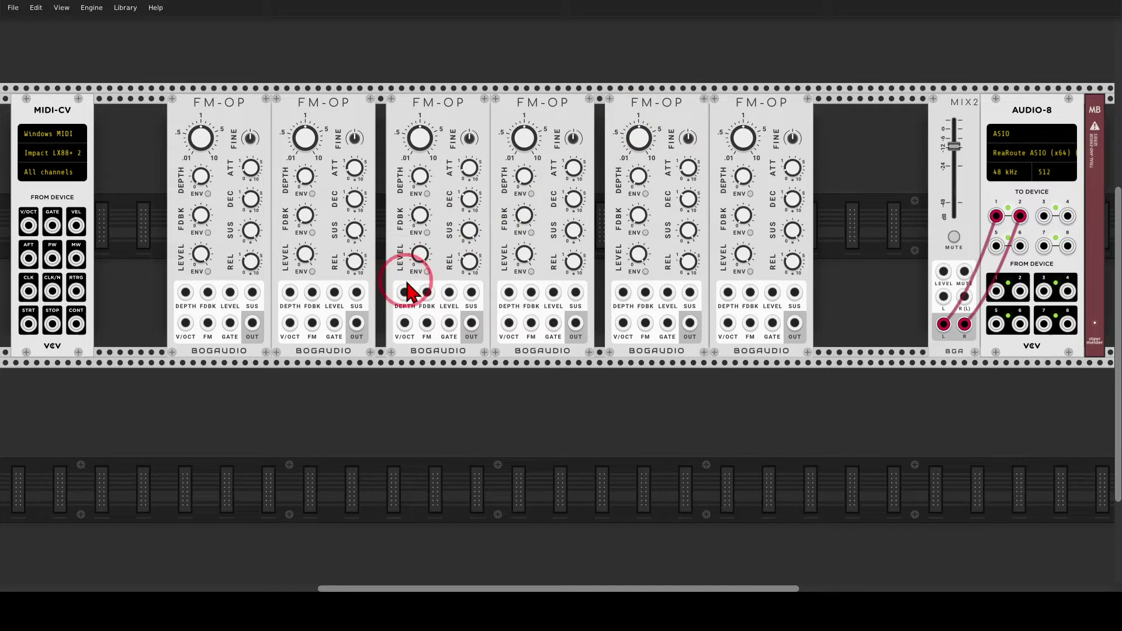
Step: Within each of the three pairs, patch the first FM-OP's OUT to the second FM-OP's FM input
{"action": "scroll", "coordinate": [321, 316], "scroll_direction": "up", "scroll_amount": 1}
{"action": "left_click_drag", "start_coordinate": [300, 124], "coordinate": [356, 135]}
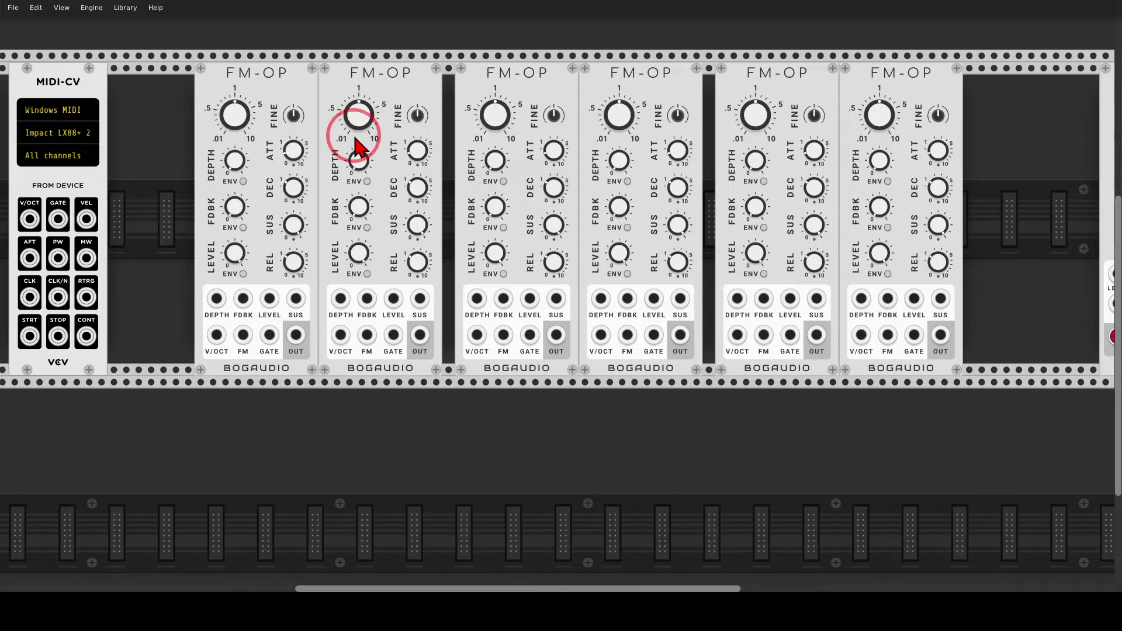
{"action": "left_click_drag", "start_coordinate": [295, 335], "coordinate": [368, 336]}
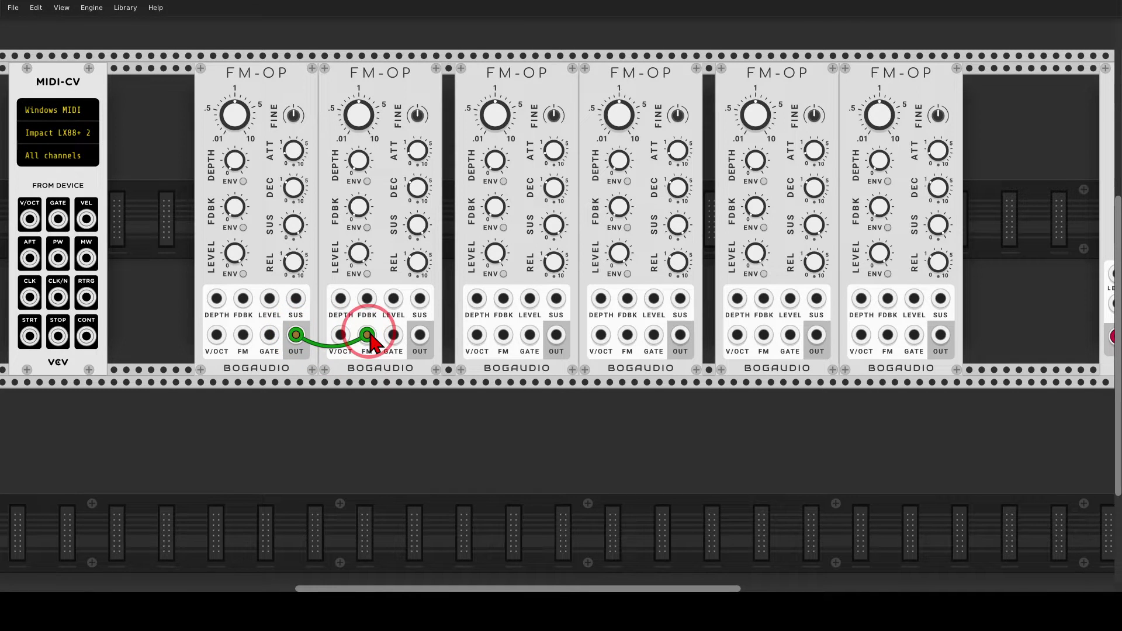
{"action": "left_click_drag", "start_coordinate": [555, 335], "coordinate": [638, 343]}
{"action": "left_click_drag", "start_coordinate": [817, 334], "coordinate": [888, 344]}
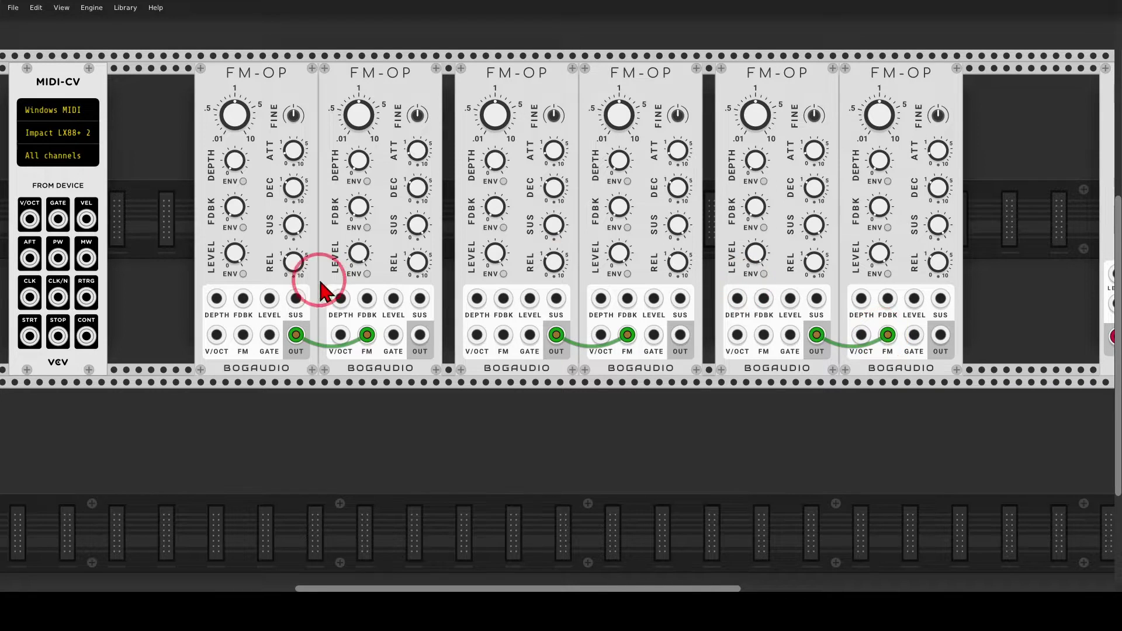
Step: Make the level of the first pair's second FM-OP follow its envelope
{"action": "scroll", "coordinate": [351, 274], "scroll_direction": "up", "scroll_amount": 3}
{"action": "mouse_move", "coordinate": [389, 215]}
{"action": "left_mouse_down"}
{"action": "mouse_move", "coordinate": [420, 244]}
{"action": "mouse_move", "coordinate": [352, 273]}
{"action": "mouse_move", "coordinate": [402, 352]}
{"action": "mouse_move", "coordinate": [430, 251]}
{"action": "left_mouse_up"}
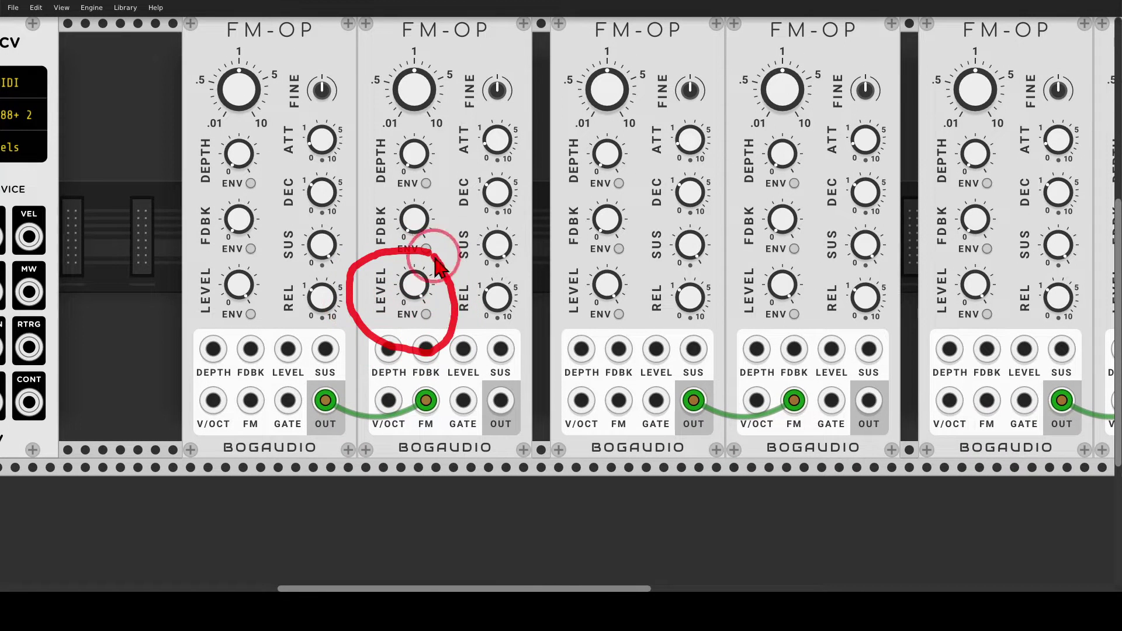
{"action": "left_click_drag", "start_coordinate": [424, 332], "coordinate": [437, 325]}
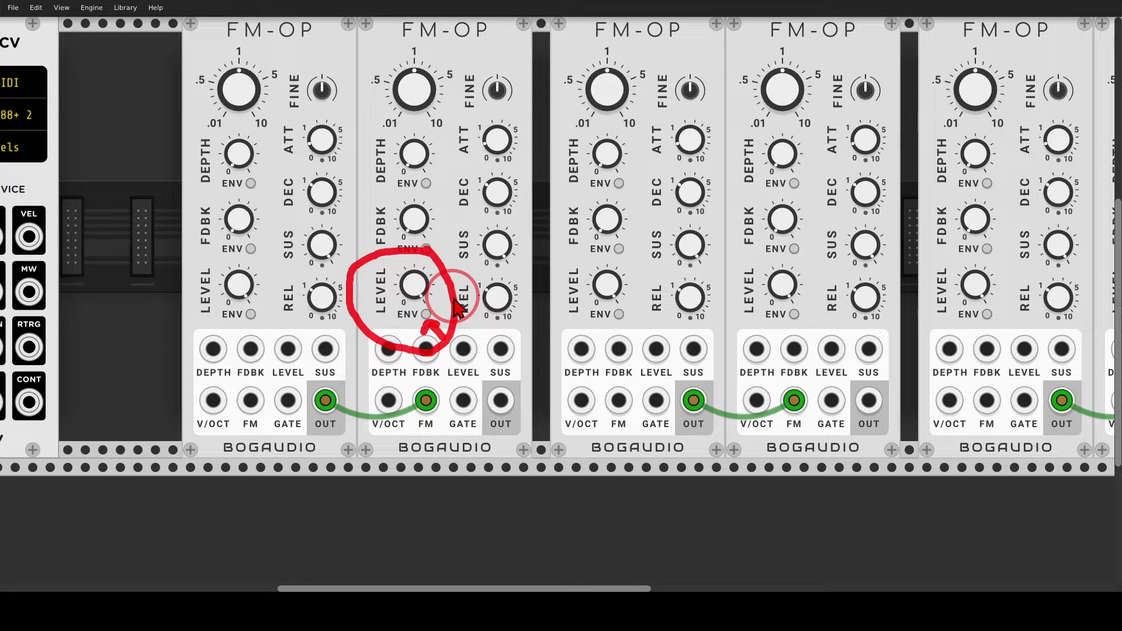
{"action": "left_click", "coordinate": [426, 315]}
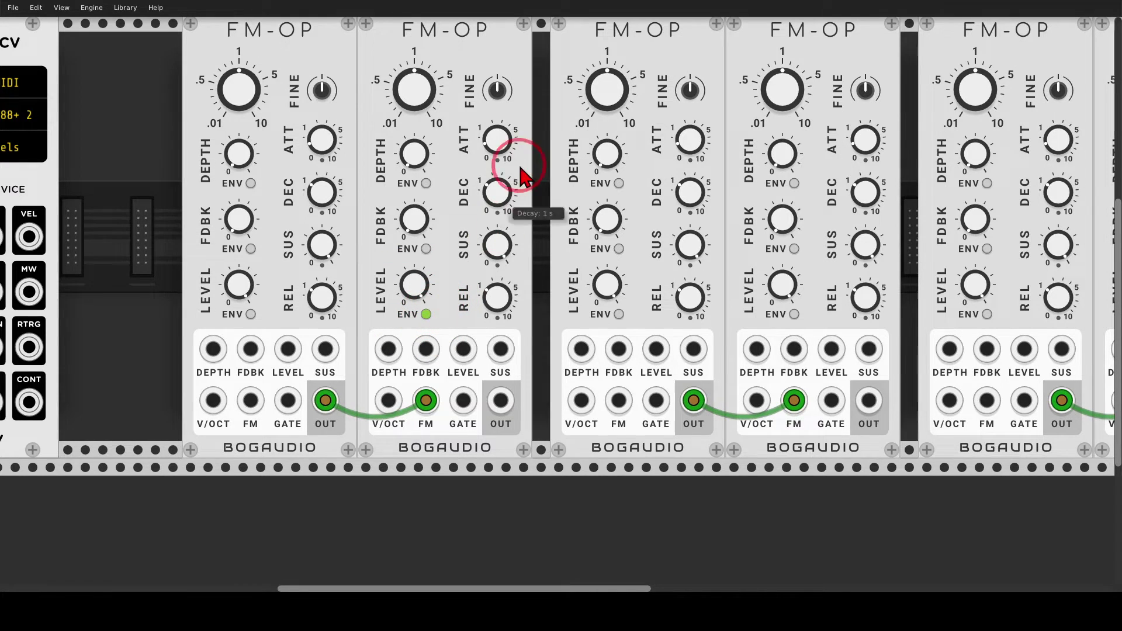
{"action": "mouse_move", "coordinate": [526, 120]}
{"action": "left_mouse_down"}
{"action": "mouse_move", "coordinate": [494, 129]}
{"action": "mouse_move", "coordinate": [466, 240]}
{"action": "mouse_move", "coordinate": [483, 328]}
{"action": "mouse_move", "coordinate": [535, 276]}
{"action": "mouse_move", "coordinate": [524, 124]}
{"action": "left_mouse_up"}
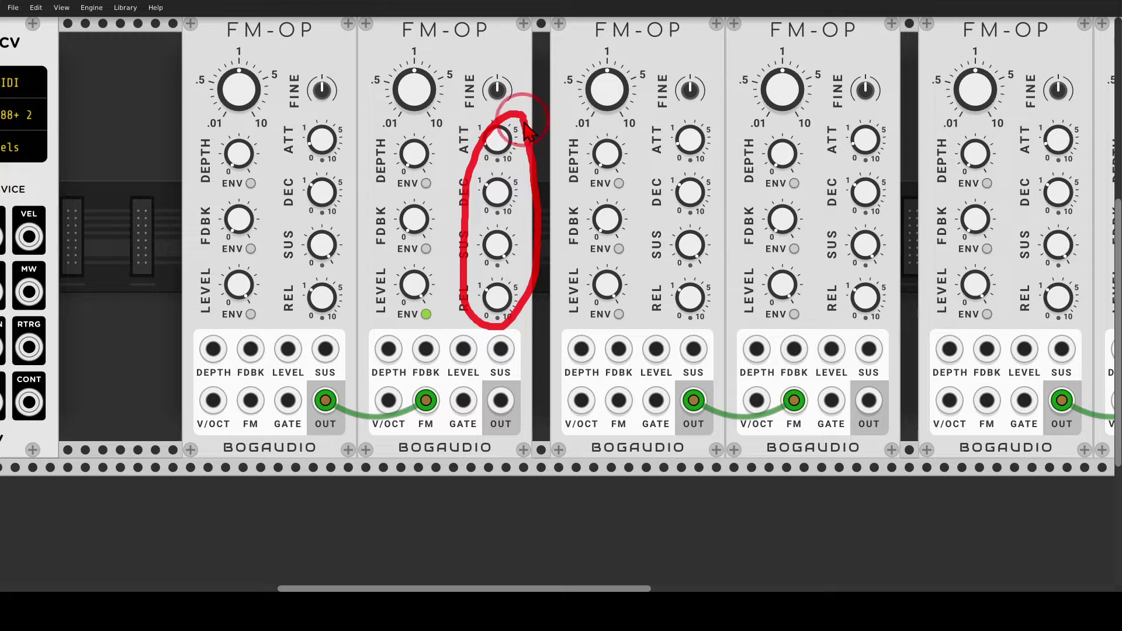
{"action": "mouse_move", "coordinate": [476, 242]}
{"action": "left_mouse_down"}
{"action": "mouse_move", "coordinate": [439, 285]}
{"action": "mouse_move", "coordinate": [444, 256]}
{"action": "mouse_move", "coordinate": [454, 294]}
{"action": "left_mouse_up"}
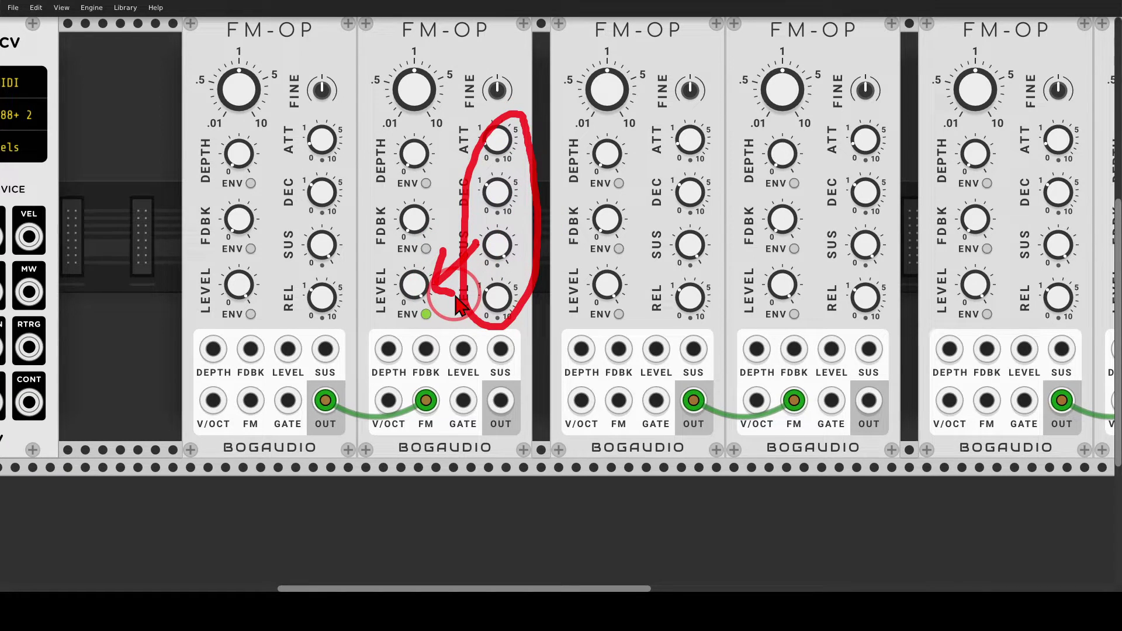
{"action": "key", "text": "shift+F9"}
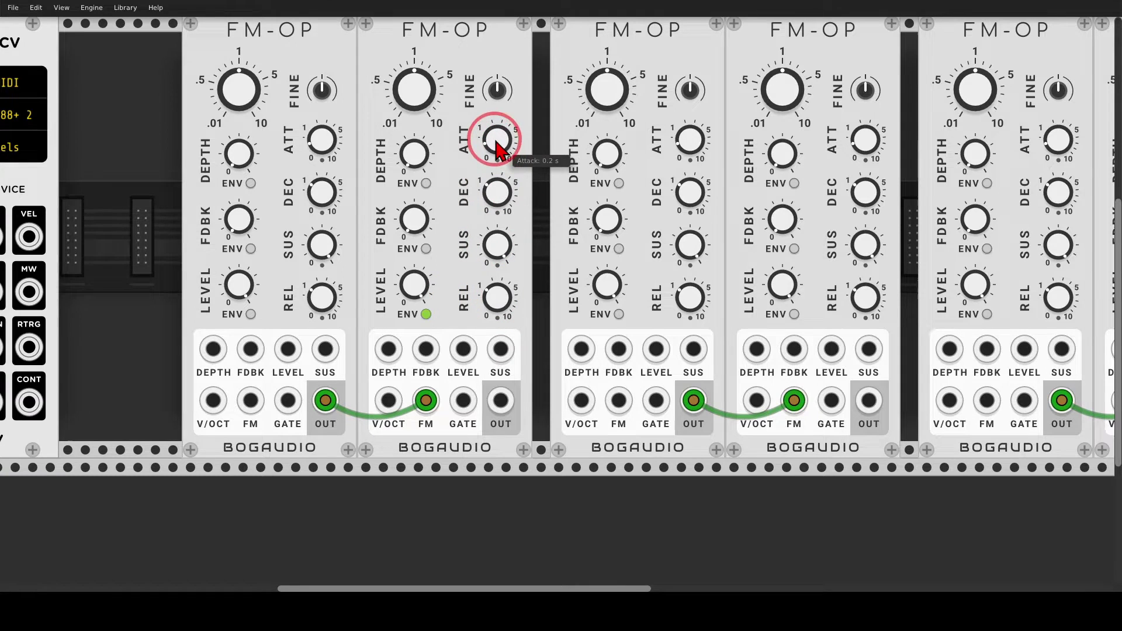
Step: Copy the settings of the first pair's second FM-OP to the second FM-OP of the other two pairs
{"action": "left_click_drag", "start_coordinate": [496, 141], "coordinate": [496, 181]}
{"action": "scroll", "coordinate": [496, 158], "scroll_direction": "up", "scroll_amount": 2}
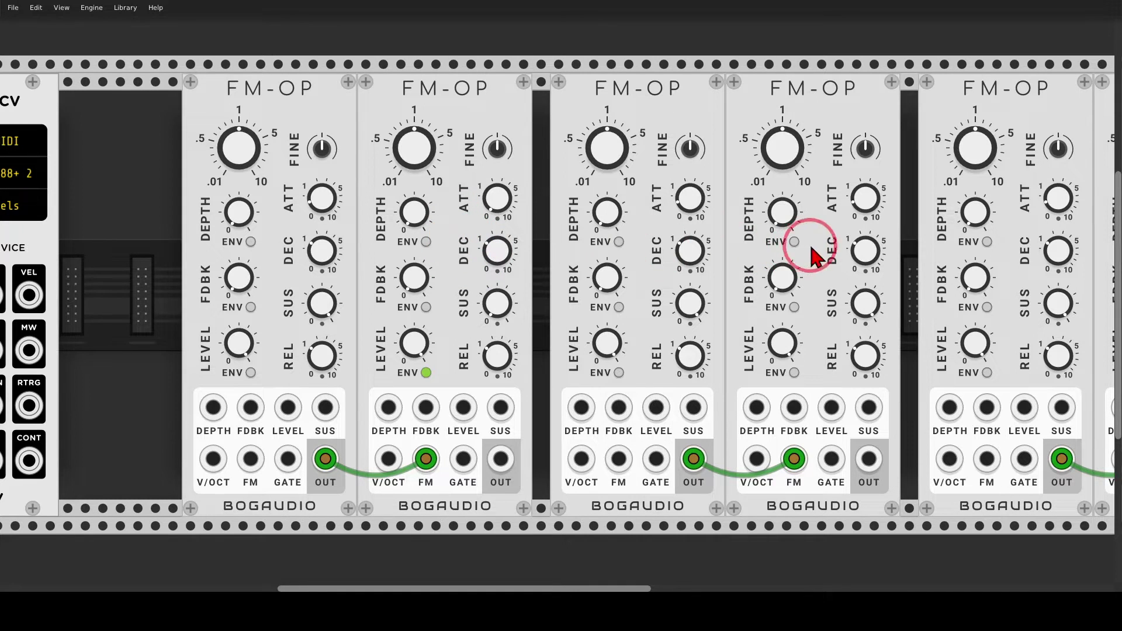
{"action": "left_click_drag", "start_coordinate": [808, 250], "coordinate": [543, 238]}
{"action": "key", "text": "ctrl+v"}
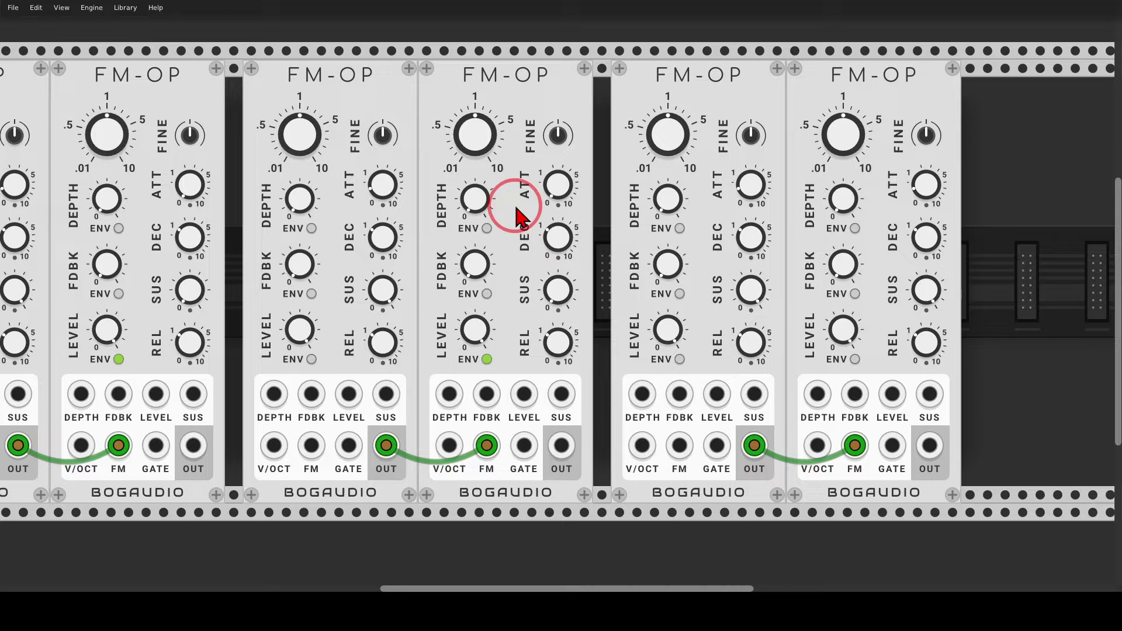
{"action": "key", "text": "ctrl+v"}
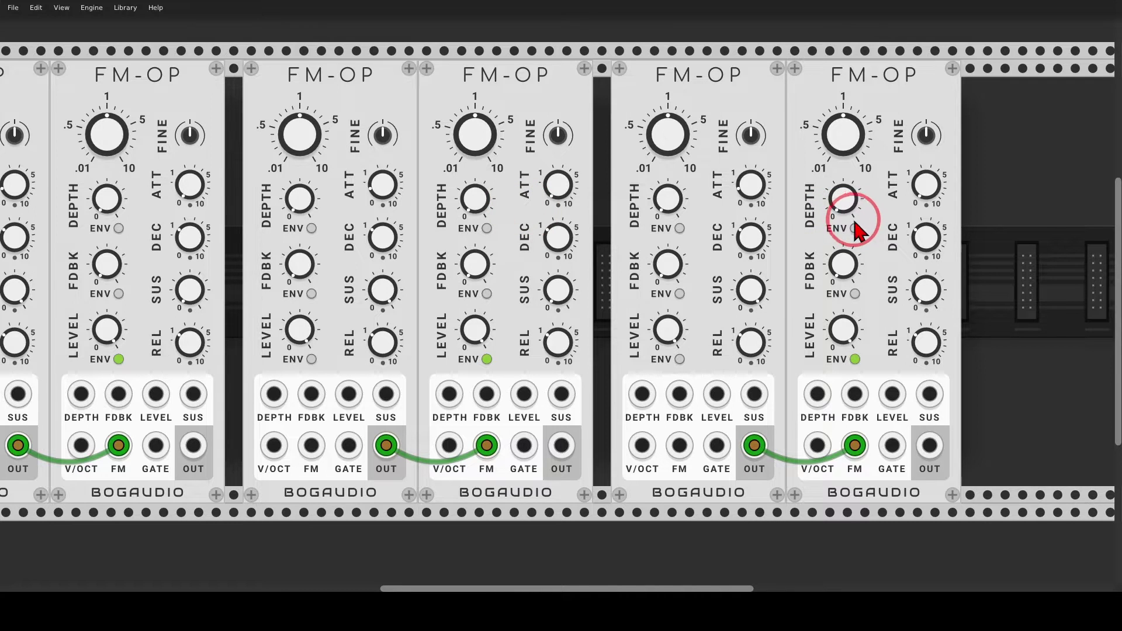
Step: Patch the MIDI-CV V/OCT output to all six FM-OP V/OCT inputs, and GATE to the second FM-OP of each pair
{"action": "left_click_drag", "start_coordinate": [864, 340], "coordinate": [860, 354]}
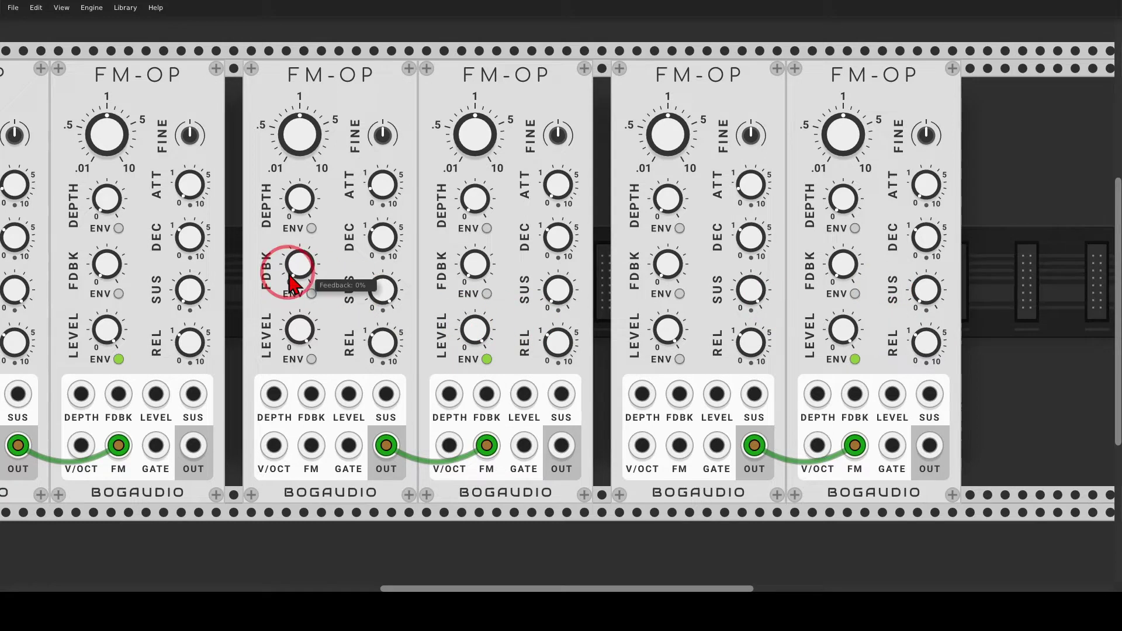
{"action": "left_click_drag", "start_coordinate": [292, 272], "coordinate": [777, 273]}
{"action": "scroll", "coordinate": [773, 268], "scroll_direction": "down", "scroll_amount": 5}
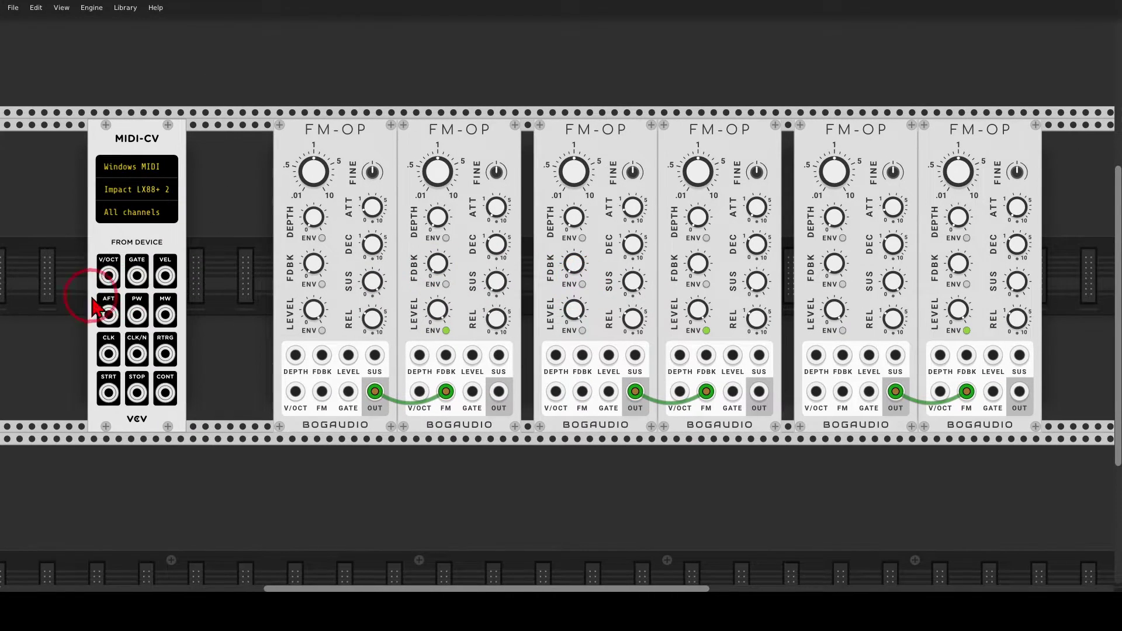
{"action": "left_click_drag", "start_coordinate": [108, 275], "coordinate": [934, 397]}
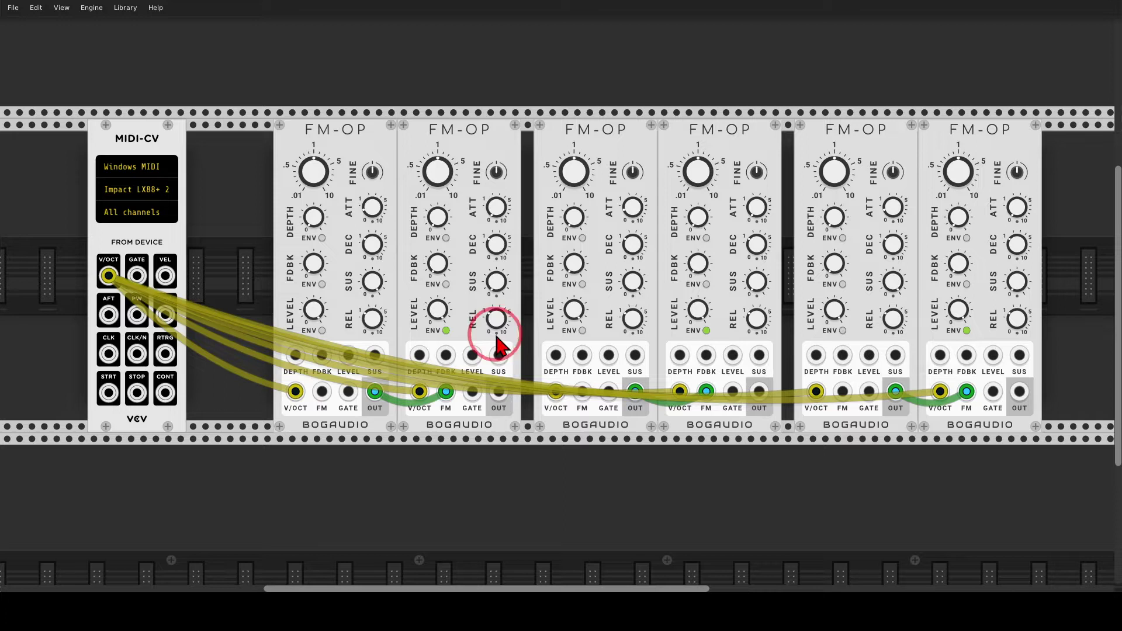
{"action": "left_click_drag", "start_coordinate": [136, 276], "coordinate": [992, 392]}
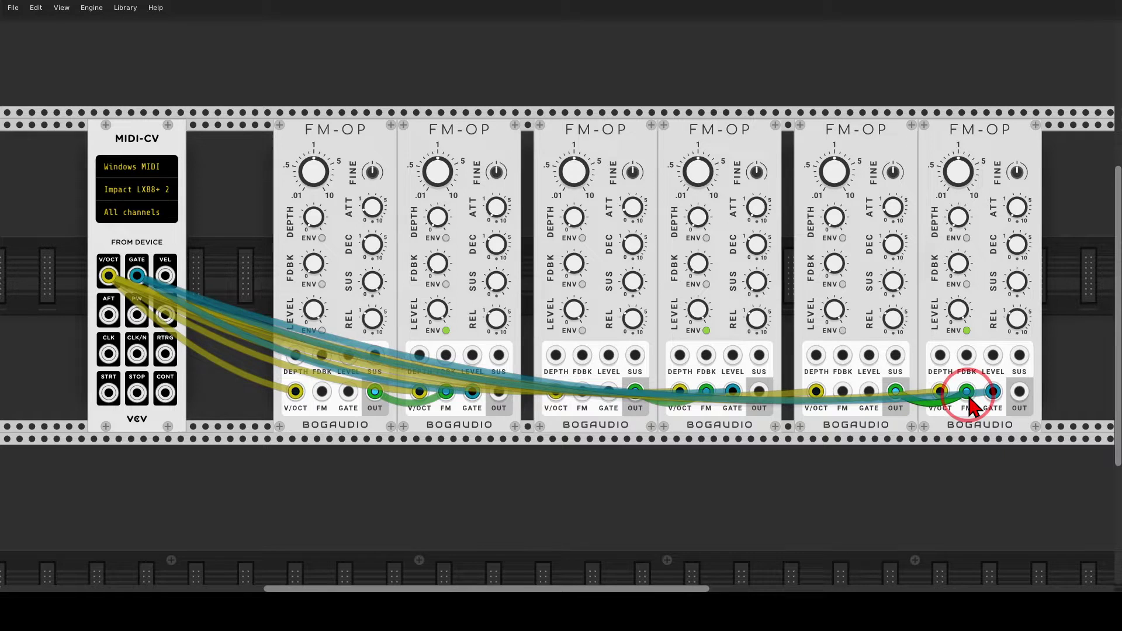
Step: Move the MIX2 and AUDIO-8 group farther right to make room, and add a VCV Mixer next to the last FM-OP
{"action": "left_click_drag", "start_coordinate": [969, 398], "coordinate": [664, 388]}
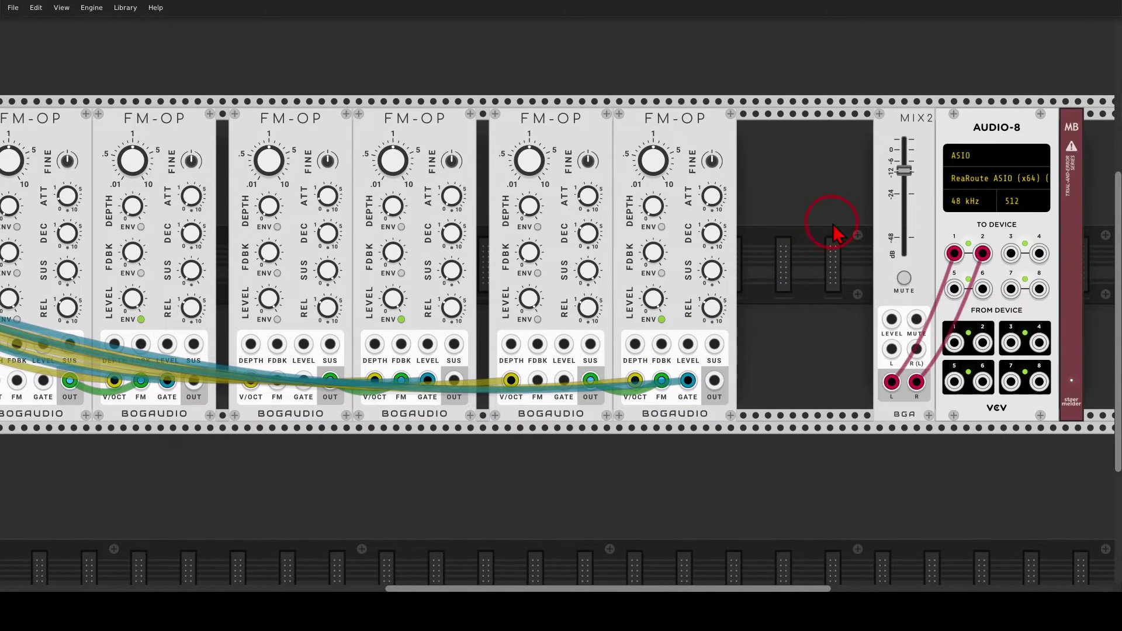
{"action": "left_click_drag", "start_coordinate": [834, 195], "coordinate": [653, 193]}
{"action": "left_click_drag", "start_coordinate": [720, 129], "coordinate": [1016, 133]}
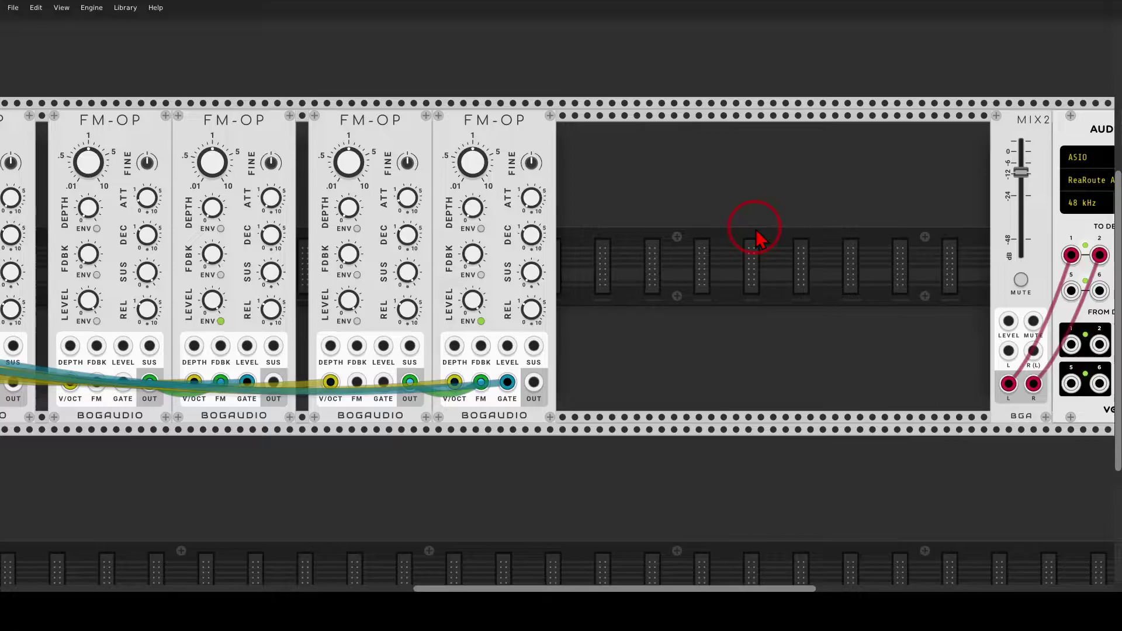
{"action": "right_click", "coordinate": [757, 233]}
{"action": "type", "text": "mix"}
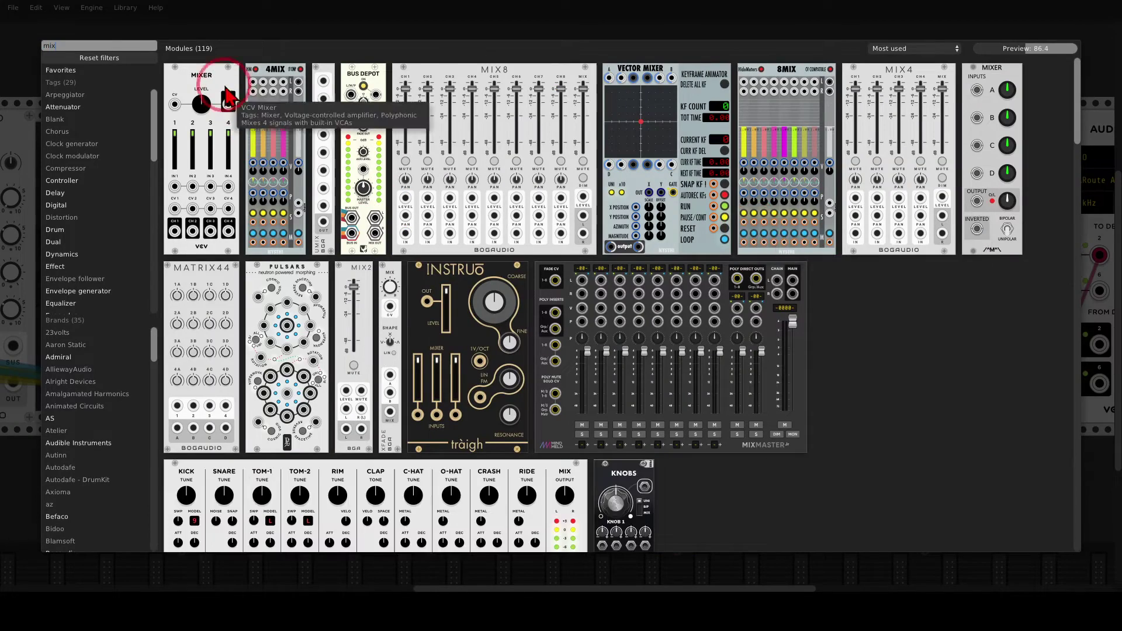
{"action": "left_click_drag", "start_coordinate": [226, 100], "coordinate": [528, 187]}
Step: Patch the OUT of each pair's second FM-OP to Mixer inputs IN 1, IN 2 and IN 3 in order
{"action": "left_click_drag", "start_coordinate": [393, 147], "coordinate": [568, 146]}
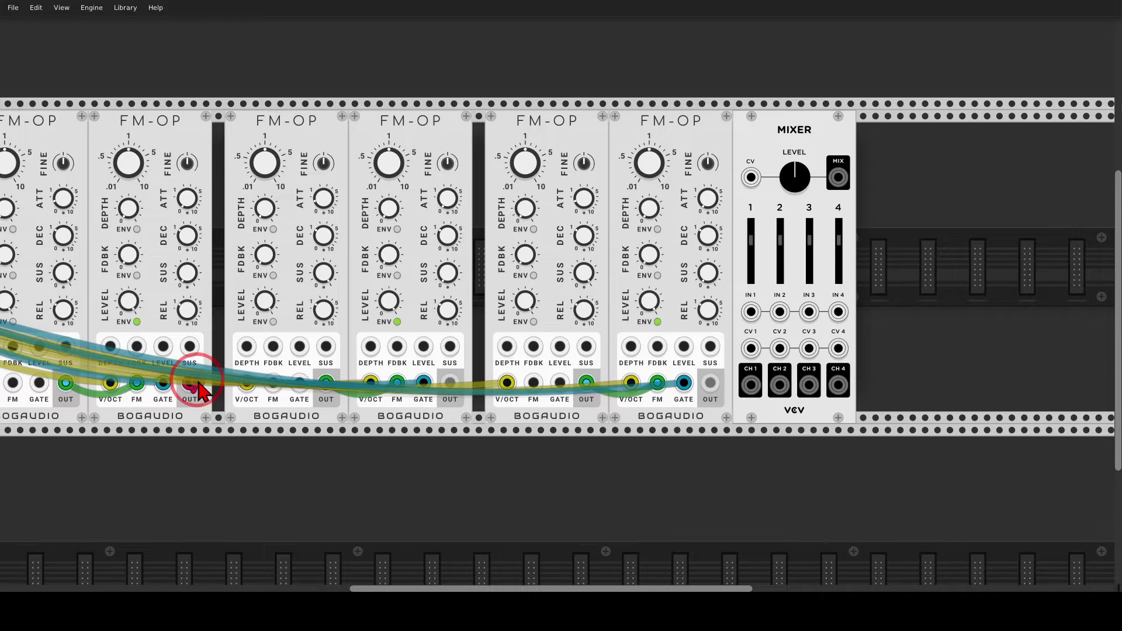
{"action": "left_click_drag", "start_coordinate": [189, 382], "coordinate": [749, 312]}
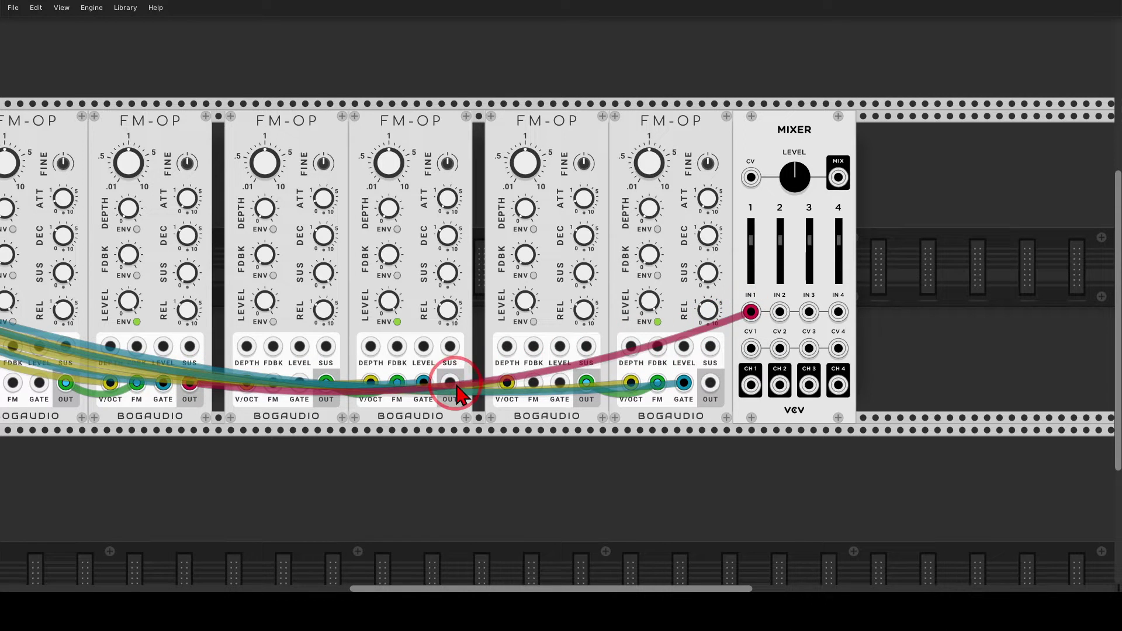
{"action": "left_click_drag", "start_coordinate": [450, 383], "coordinate": [779, 312]}
{"action": "left_click_drag", "start_coordinate": [710, 383], "coordinate": [808, 313]}
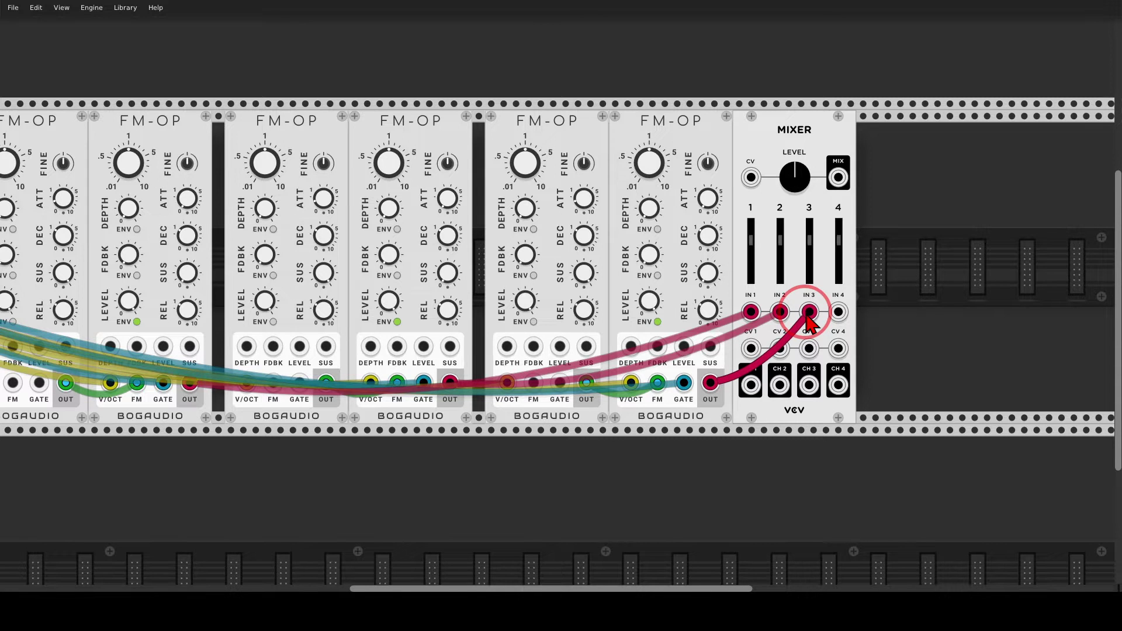
Step: Search the module library for "sum" and add the VCV Sum module directly after the Mixer
{"action": "scroll", "coordinate": [789, 306], "scroll_direction": "right", "scroll_amount": 5}
{"action": "right_click", "coordinate": [725, 283]}
{"action": "type", "text": "s"}
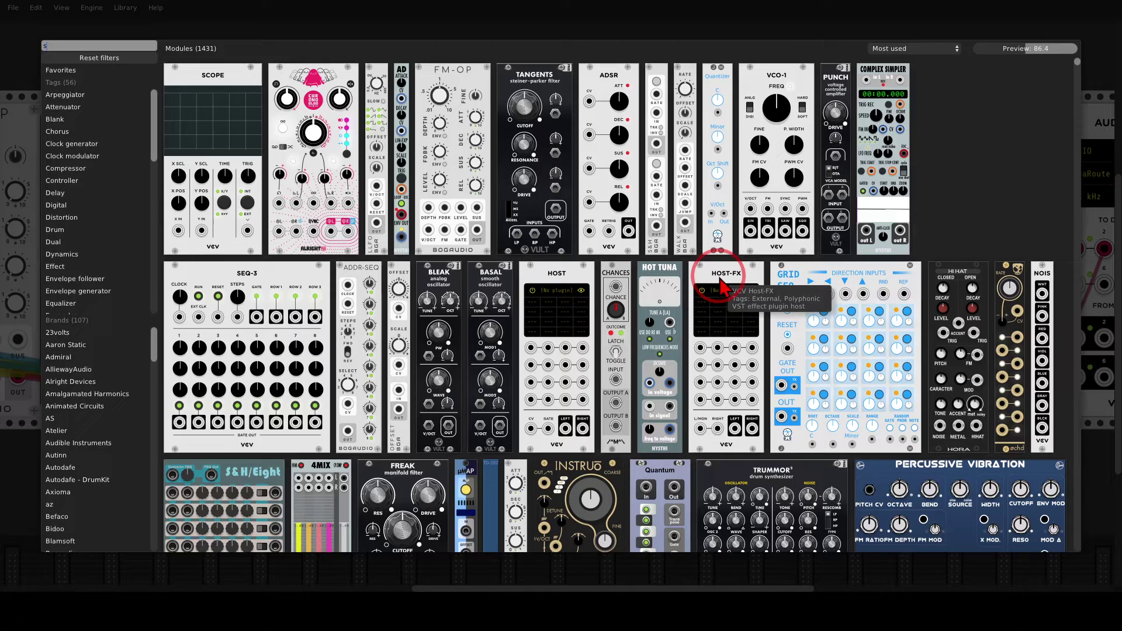
{"action": "type", "text": "um"}
{"action": "left_click", "coordinate": [175, 76]}
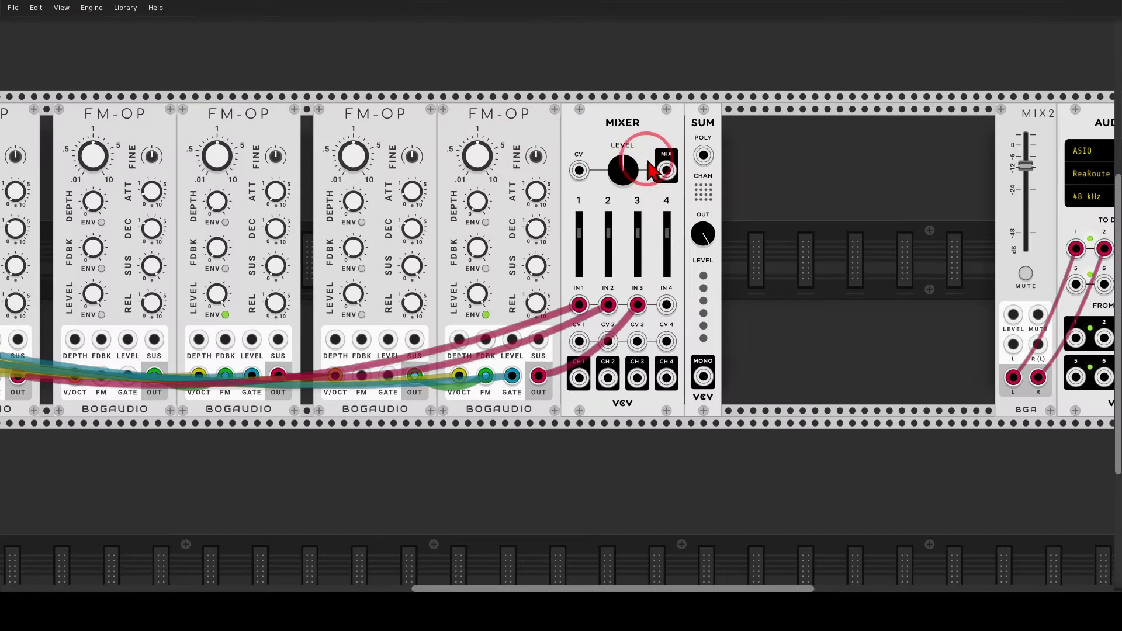
Step: Patch the Mixer's MIX output to Sum's POLY input, and Sum's MONO output to the L input of MIX2
{"action": "left_click_drag", "start_coordinate": [666, 169], "coordinate": [703, 155]}
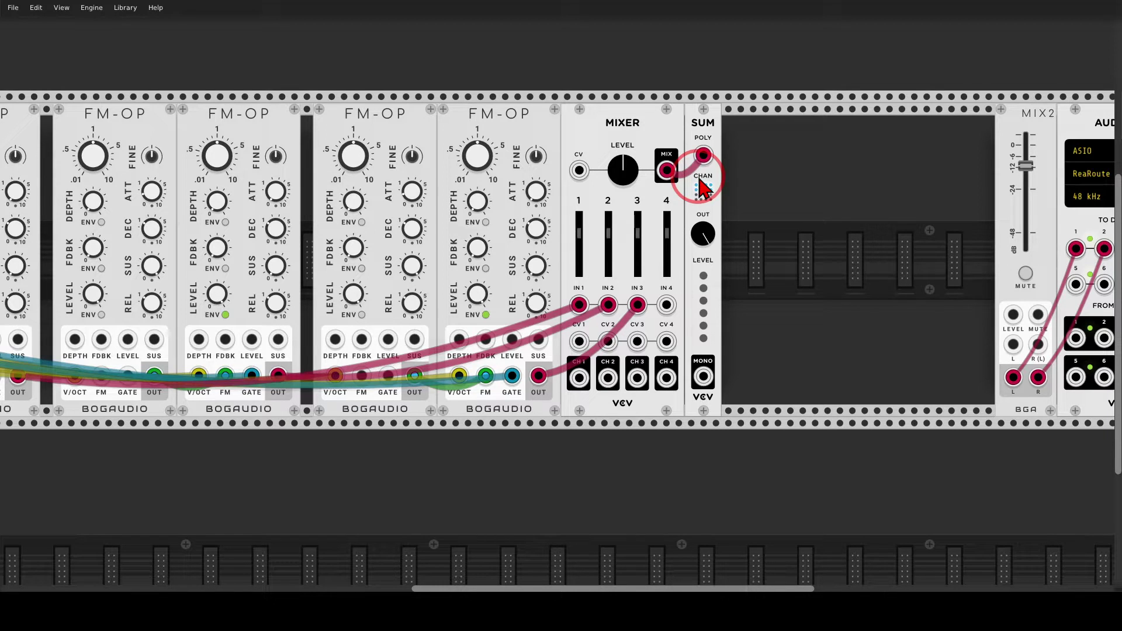
{"action": "mouse_move", "coordinate": [712, 354]}
{"action": "left_mouse_down"}
{"action": "mouse_move", "coordinate": [683, 366]}
{"action": "mouse_move", "coordinate": [690, 393]}
{"action": "mouse_move", "coordinate": [735, 384]}
{"action": "mouse_move", "coordinate": [720, 357]}
{"action": "mouse_move", "coordinate": [748, 356]}
{"action": "mouse_move", "coordinate": [768, 344]}
{"action": "left_mouse_up"}
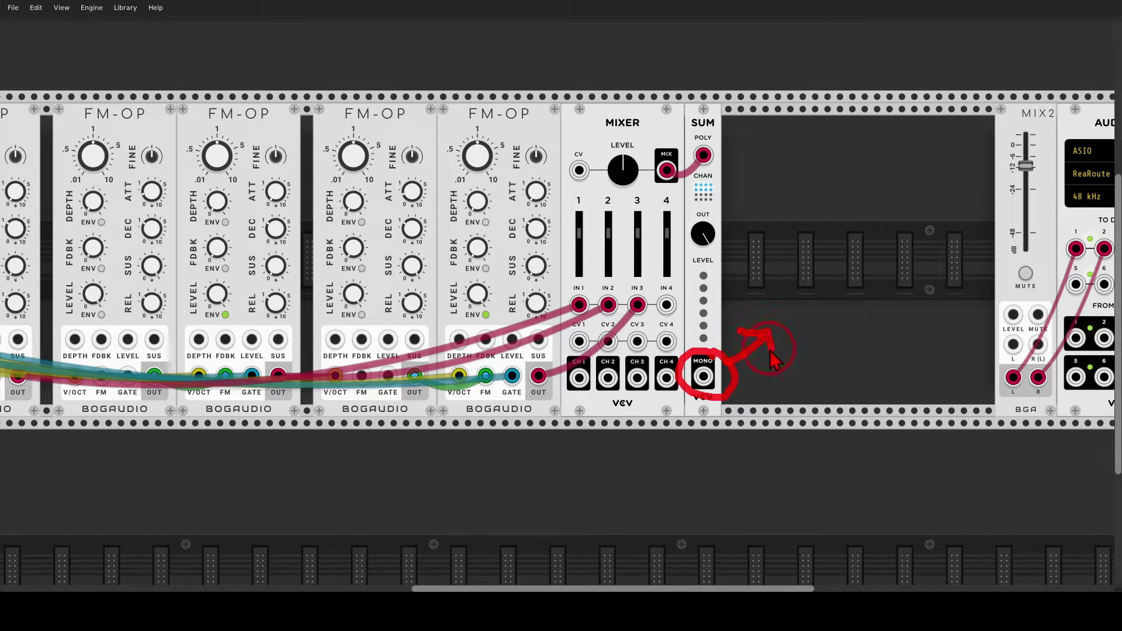
{"action": "mouse_move", "coordinate": [702, 377]}
{"action": "left_mouse_down"}
{"action": "mouse_move", "coordinate": [894, 371]}
{"action": "mouse_move", "coordinate": [1013, 345]}
{"action": "left_mouse_up"}
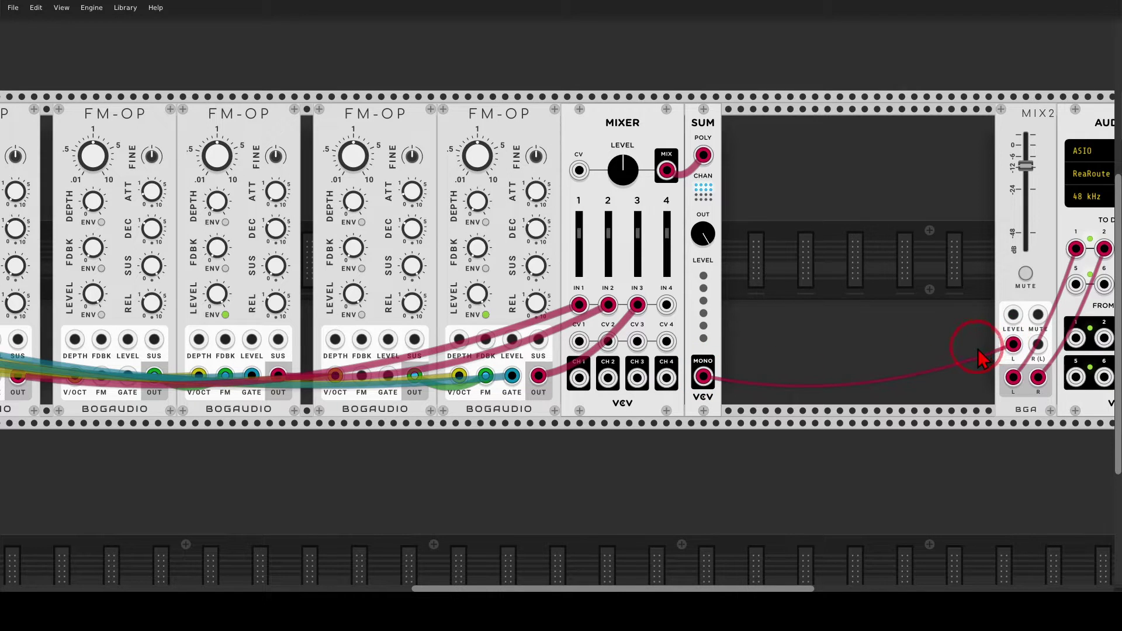
Step: Turn the Sum module's OUT level down to slightly under halfway
{"action": "left_click_drag", "start_coordinate": [703, 234], "coordinate": [538, 288]}
{"action": "scroll", "coordinate": [719, 125], "scroll_direction": "left", "scroll_amount": 8}
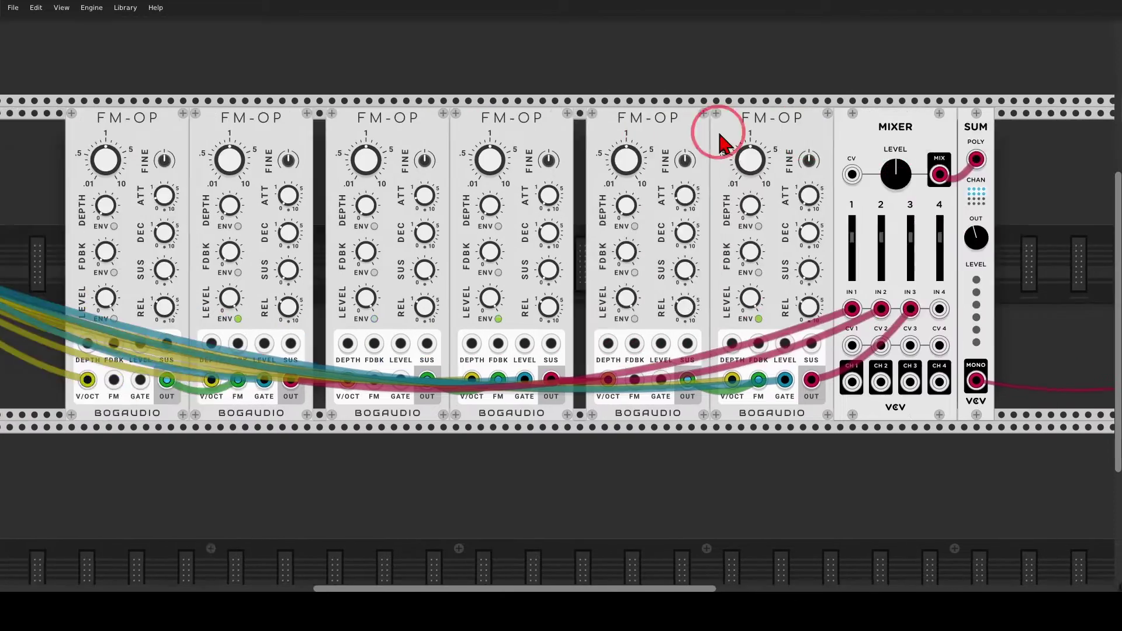
{"action": "right_click", "coordinate": [169, 113]}
{"action": "left_click", "coordinate": [219, 92]}
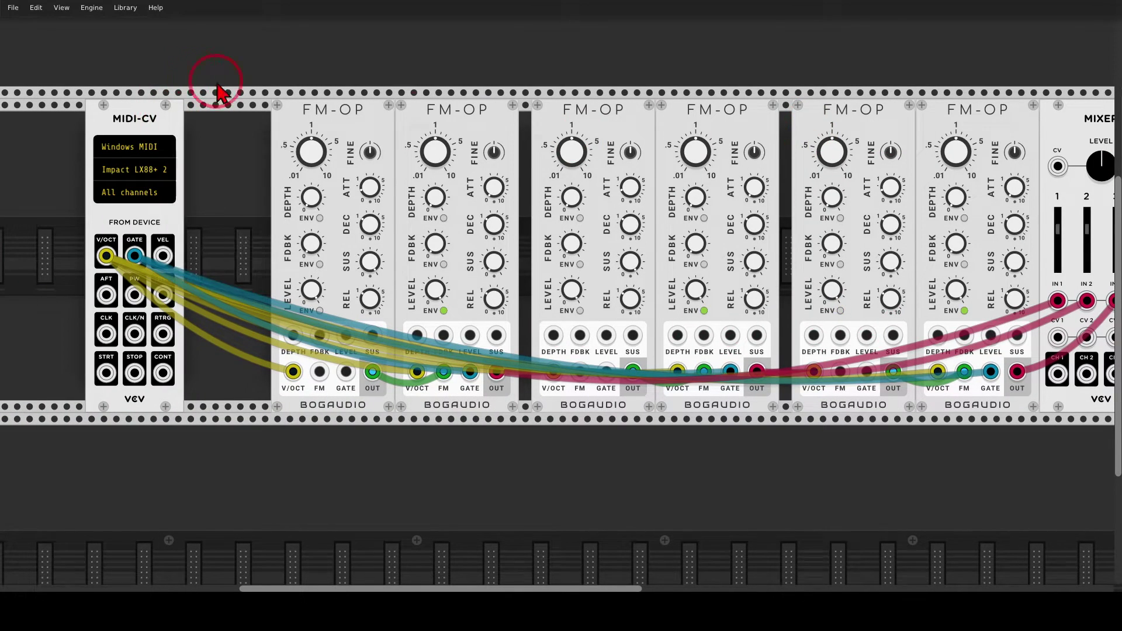
Step: Set the first FM-OP's frequency ratio to 10 and the second FM-OP's FM depth to 9.45%
{"action": "left_click_drag", "start_coordinate": [701, 86], "coordinate": [471, 77]}
{"action": "scroll", "coordinate": [587, 125], "scroll_direction": "down", "scroll_amount": 1}
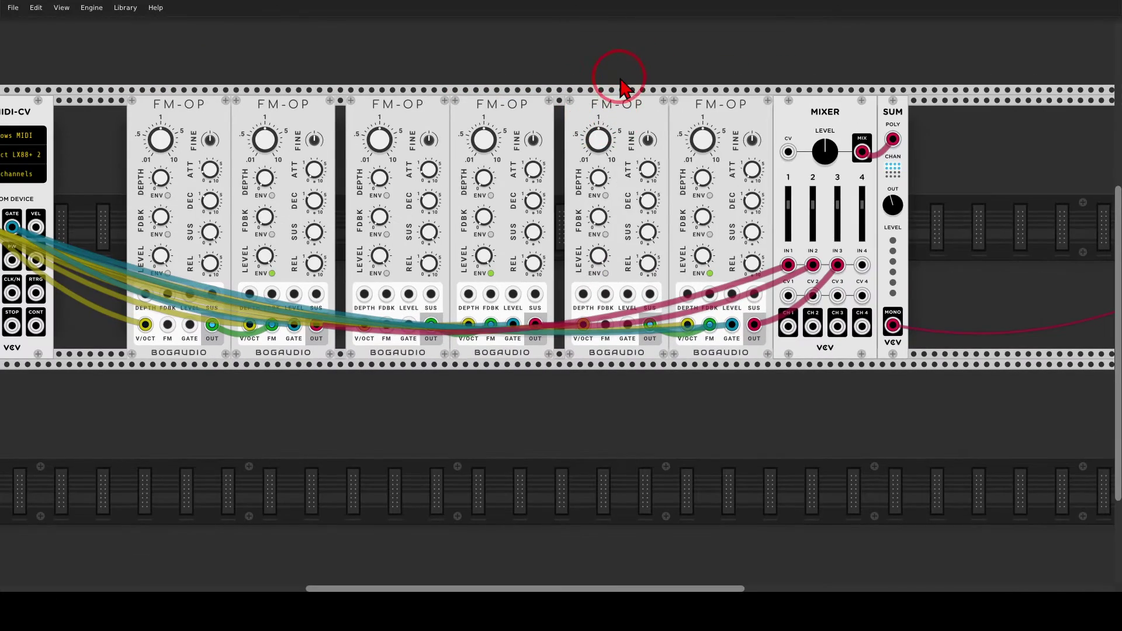
{"action": "left_click_drag", "start_coordinate": [620, 80], "coordinate": [631, 91]}
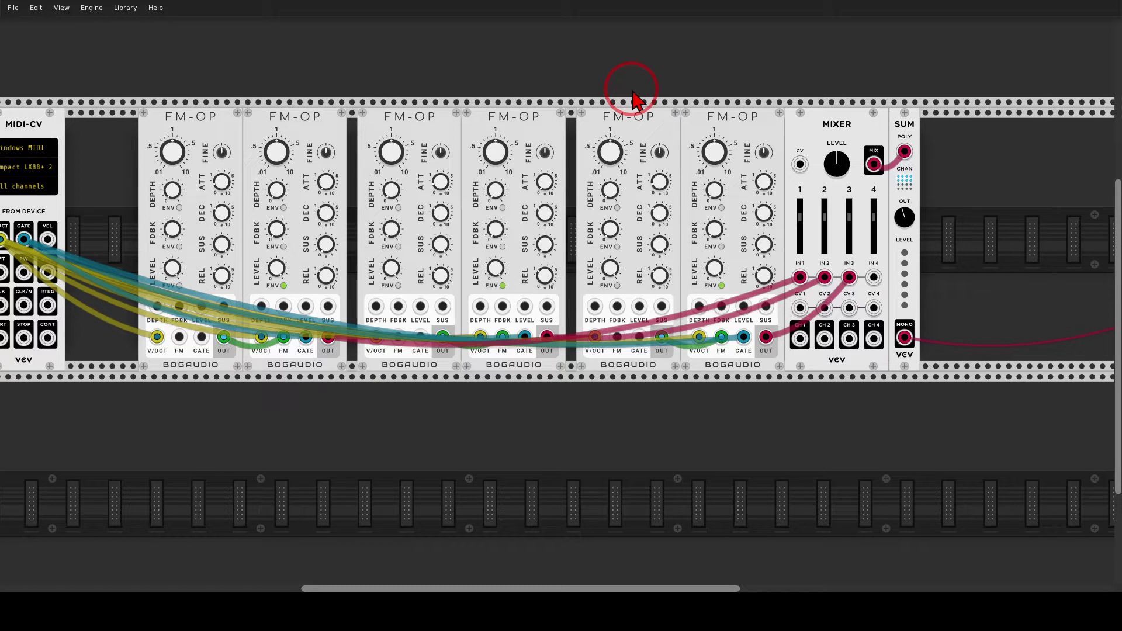
{"action": "left_click_drag", "start_coordinate": [394, 116], "coordinate": [648, 121]}
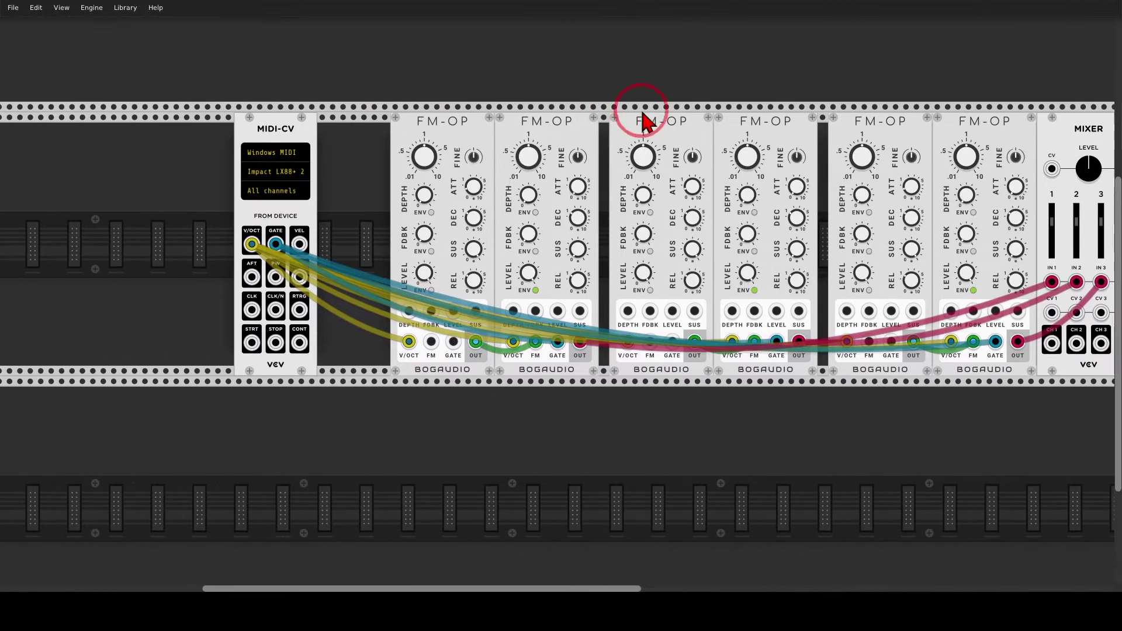
{"action": "scroll", "coordinate": [520, 180], "scroll_direction": "up", "scroll_amount": 2}
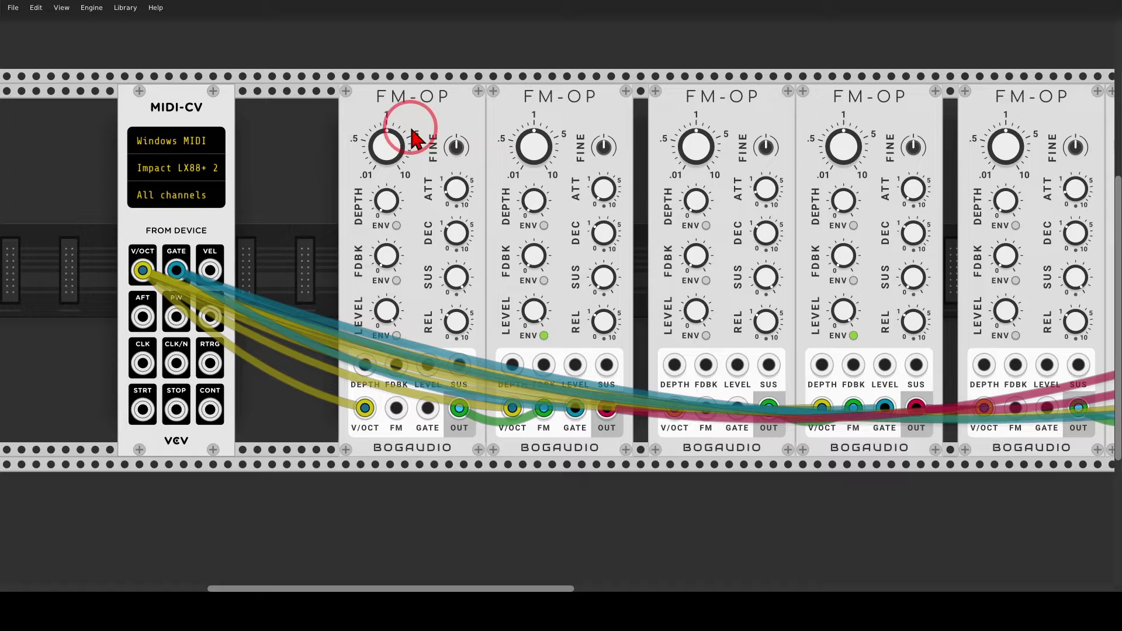
{"action": "mouse_move", "coordinate": [408, 117]}
{"action": "left_mouse_down"}
{"action": "mouse_move", "coordinate": [329, 125]}
{"action": "mouse_move", "coordinate": [430, 193]}
{"action": "mouse_move", "coordinate": [409, 126]}
{"action": "mouse_move", "coordinate": [387, 120]}
{"action": "mouse_move", "coordinate": [387, 58]}
{"action": "left_mouse_up"}
{"action": "key", "text": "Escape"}
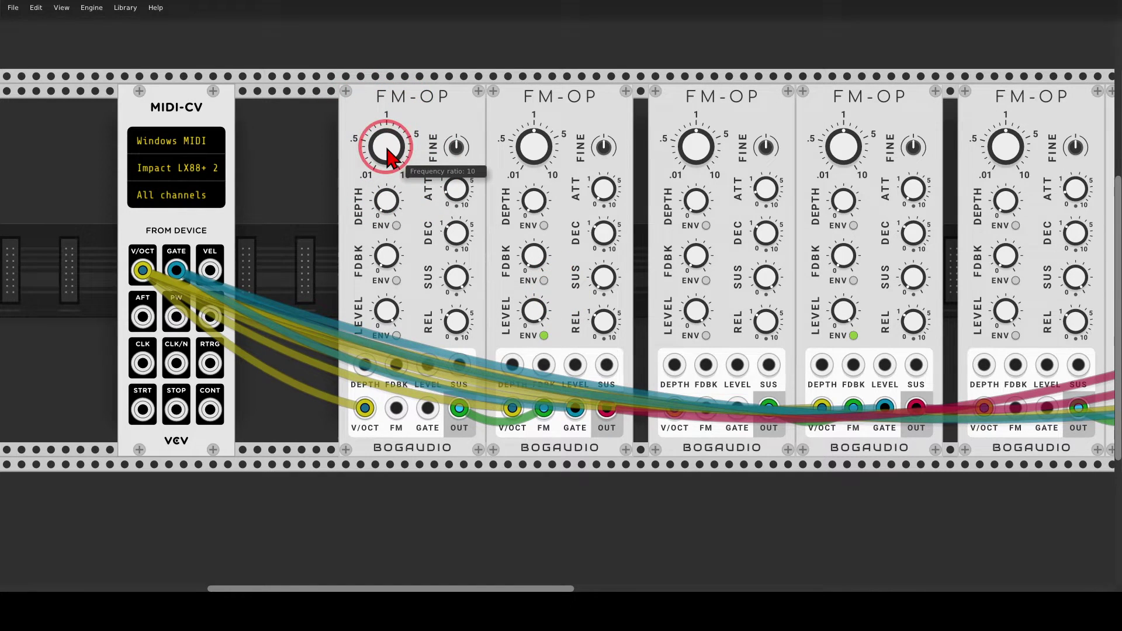
{"action": "mouse_move", "coordinate": [555, 179]}
{"action": "left_mouse_down"}
{"action": "mouse_move", "coordinate": [514, 178]}
{"action": "mouse_move", "coordinate": [526, 251]}
{"action": "mouse_move", "coordinate": [564, 205]}
{"action": "mouse_move", "coordinate": [555, 181]}
{"action": "mouse_move", "coordinate": [560, 295]}
{"action": "left_mouse_up"}
{"action": "key", "text": "Escape"}
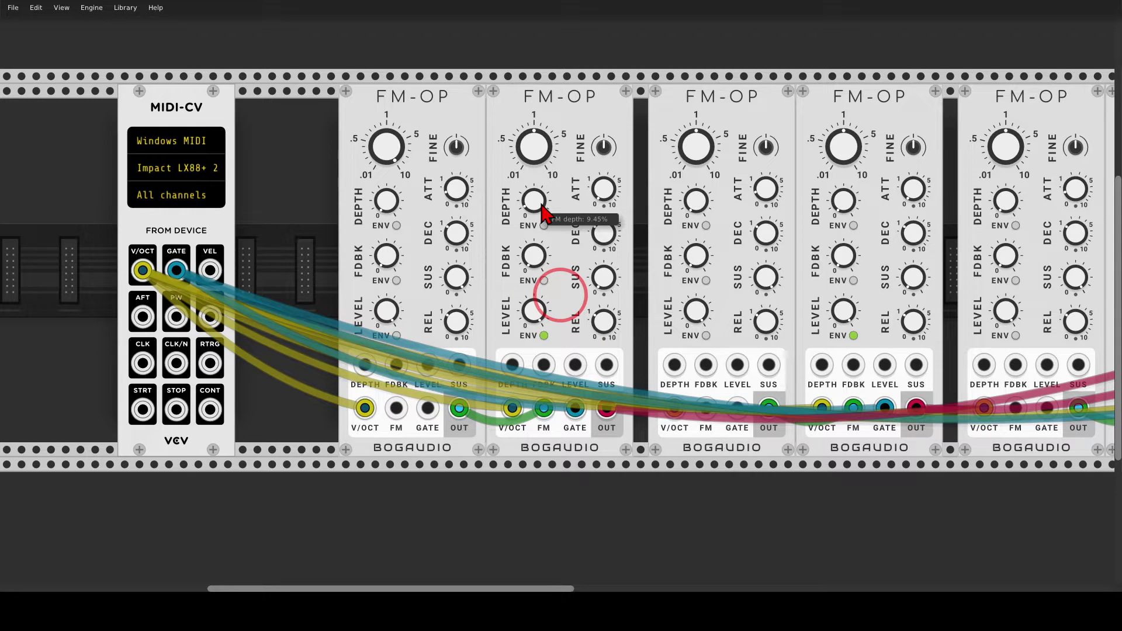
Step: Set the frequency ratio of the third FM-OP, the second pair's modulator, to 4
{"action": "left_click_drag", "start_coordinate": [777, 263], "coordinate": [558, 251]}
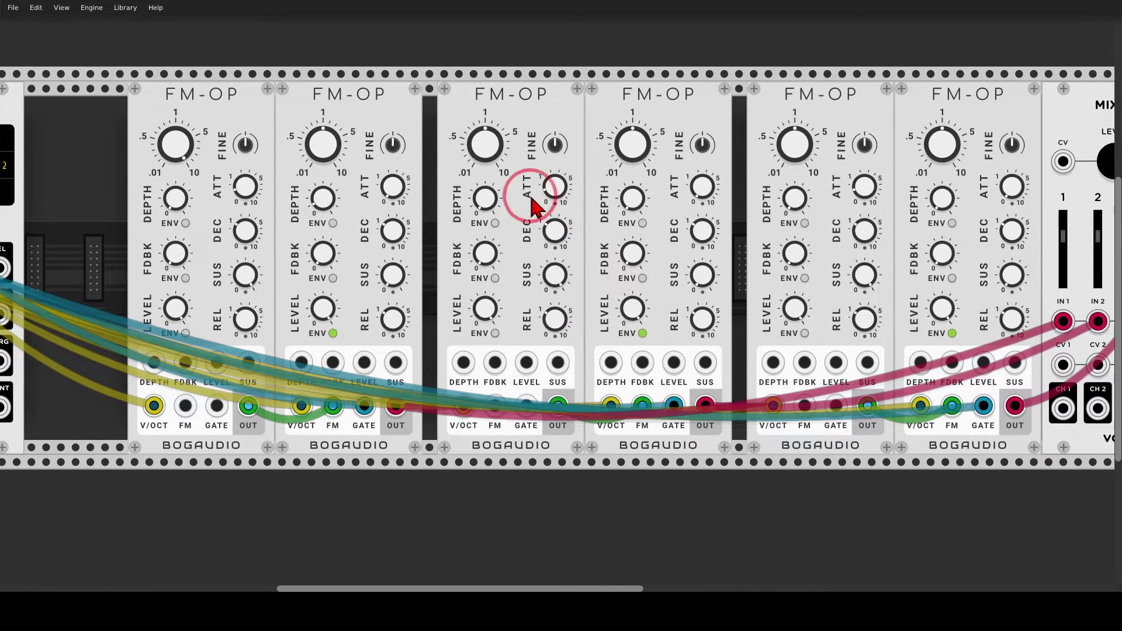
{"action": "right_click", "coordinate": [487, 159]}
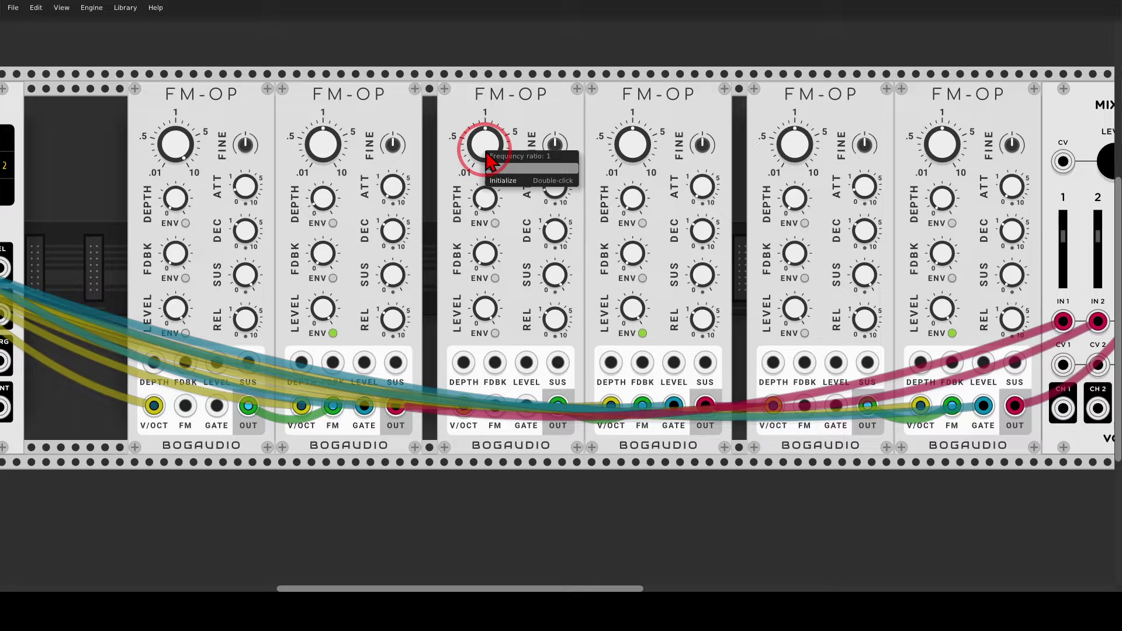
{"action": "type", "text": "4"}
{"action": "key", "text": "Return"}
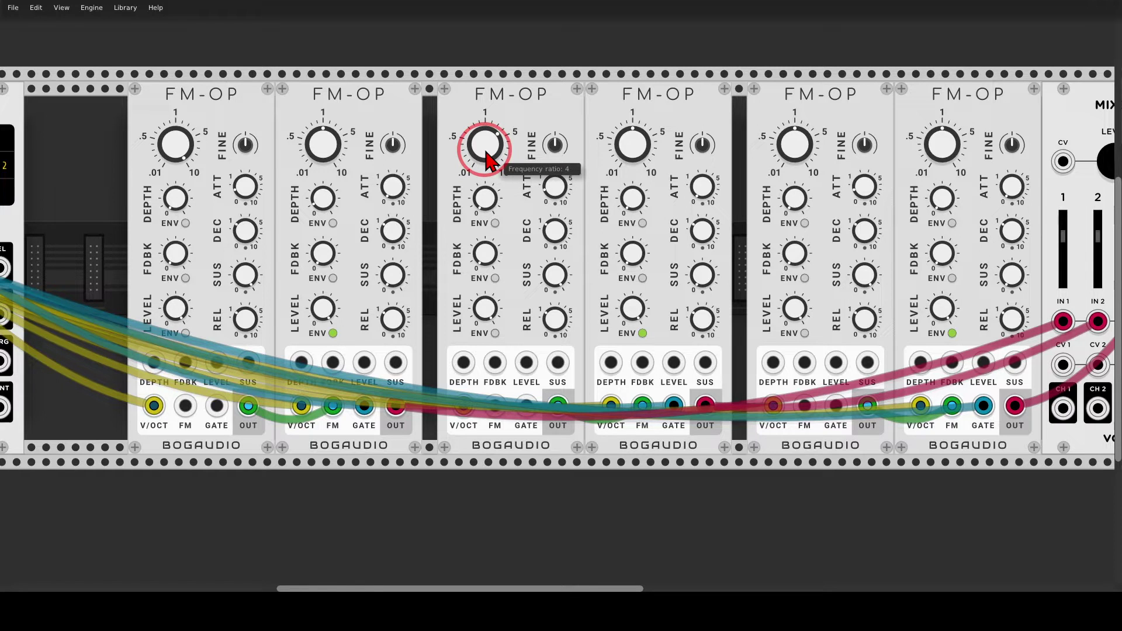
Step: Set the FM depth of the fourth FM-OP, the second pair's carrier, to 12%
{"action": "mouse_move", "coordinate": [528, 64]}
{"action": "left_mouse_down"}
{"action": "mouse_move", "coordinate": [459, 104]}
{"action": "mouse_move", "coordinate": [535, 106]}
{"action": "mouse_move", "coordinate": [519, 69]}
{"action": "mouse_move", "coordinate": [534, 92]}
{"action": "mouse_move", "coordinate": [636, 95]}
{"action": "mouse_move", "coordinate": [605, 120]}
{"action": "left_mouse_up"}
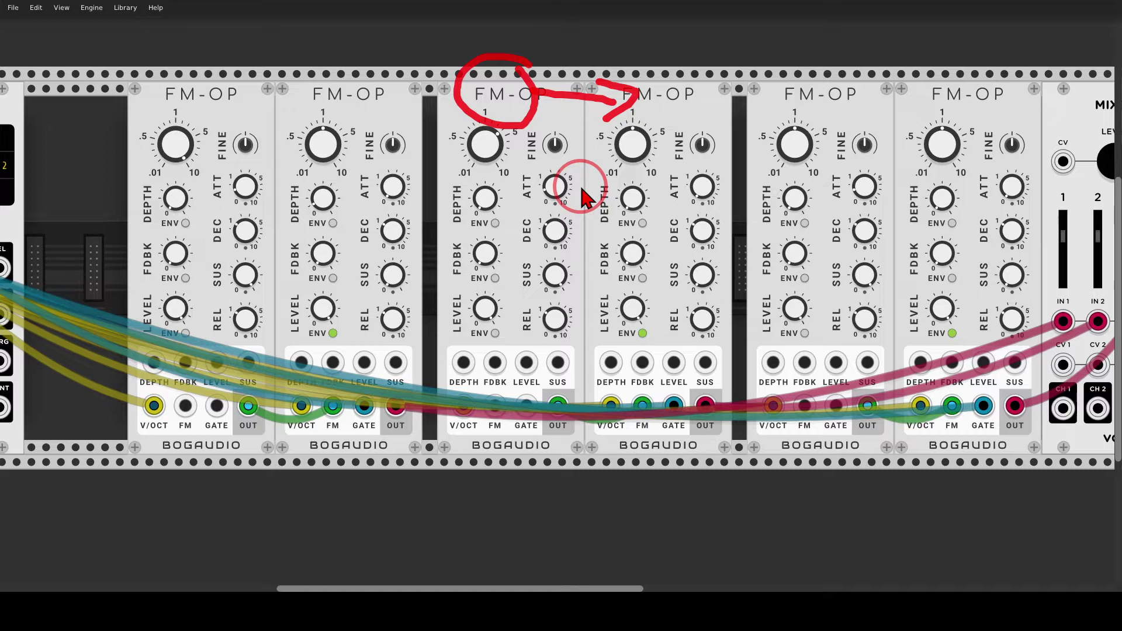
{"action": "key", "text": "shift+F9"}
{"action": "left_click_drag", "start_coordinate": [631, 200], "coordinate": [631, 193]}
{"action": "left_click_drag", "start_coordinate": [559, 294], "coordinate": [560, 293]}
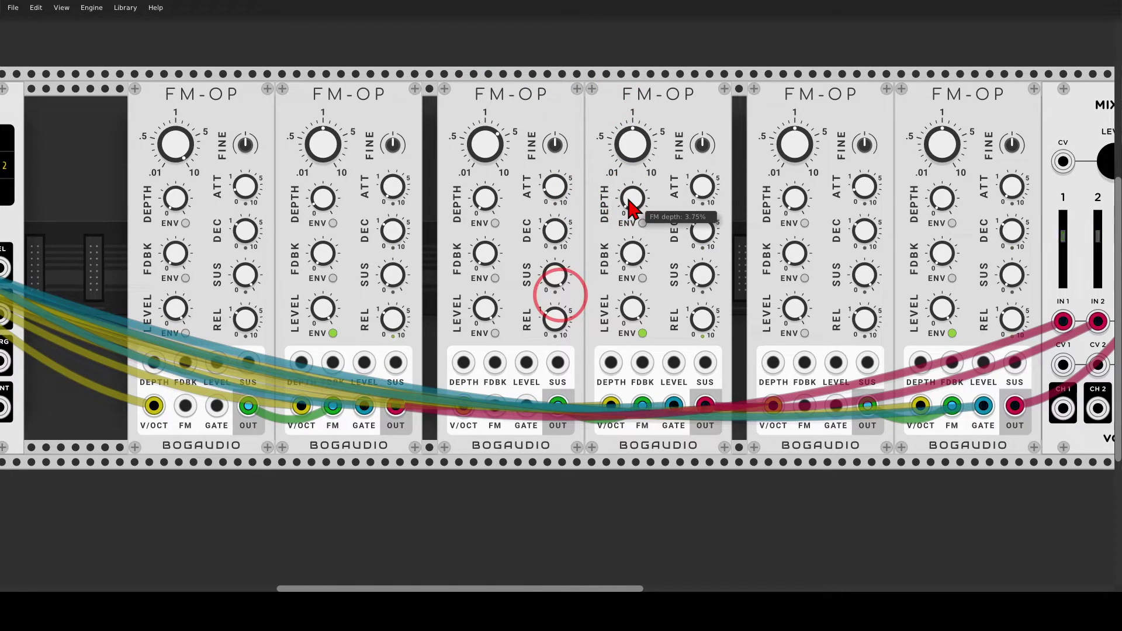
{"action": "left_click_drag", "start_coordinate": [631, 207], "coordinate": [630, 200]}
{"action": "left_click", "coordinate": [630, 200]}
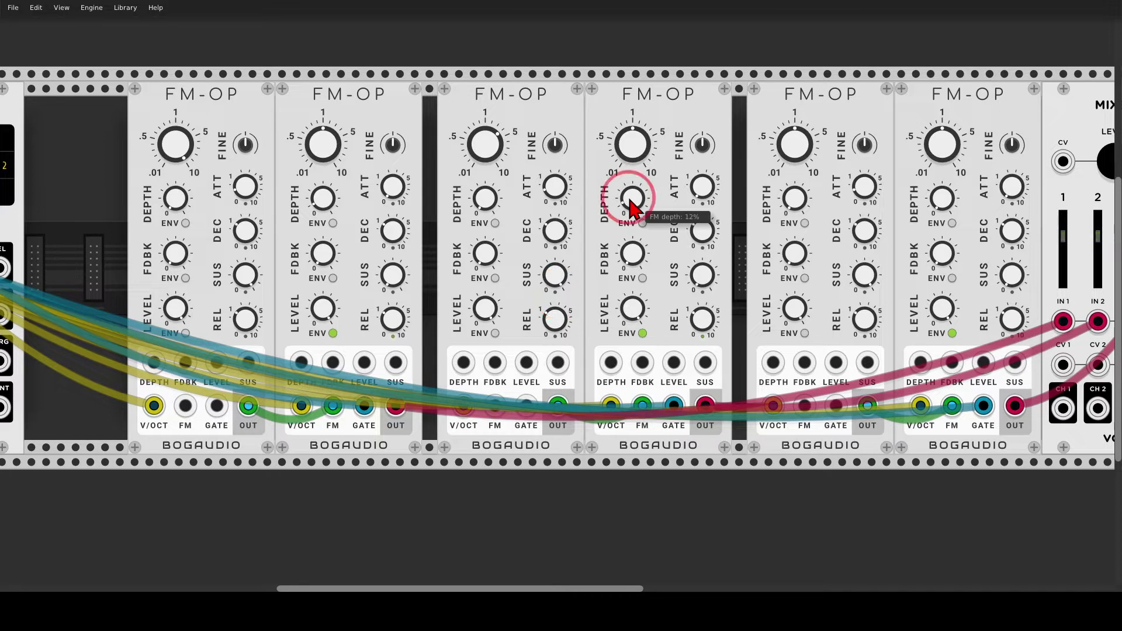
Step: Detune the first FM-OP slightly with its FINE control and fine-tune the third FM-OP to 4.8 cents
{"action": "left_click_drag", "start_coordinate": [245, 146], "coordinate": [245, 155]}
{"action": "left_click_drag", "start_coordinate": [553, 147], "coordinate": [554, 138]}
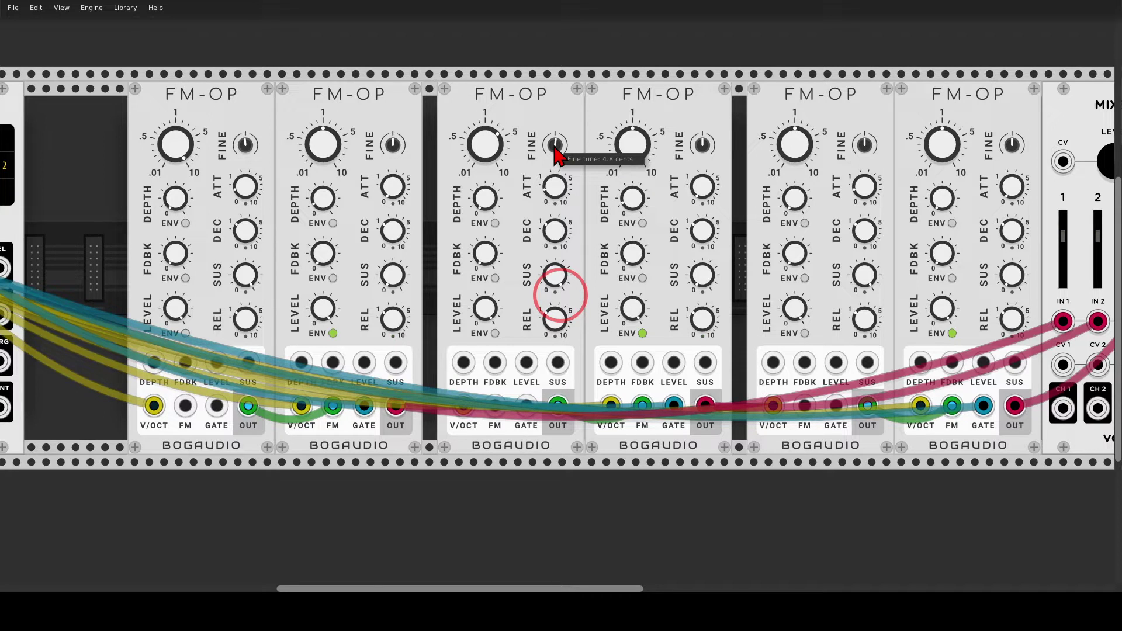
Step: Set the fifth FM-OP's frequency ratio to 0.01 and bring its FINE tuning down to minimum
{"action": "scroll", "coordinate": [613, 175], "scroll_direction": "right", "scroll_amount": 5}
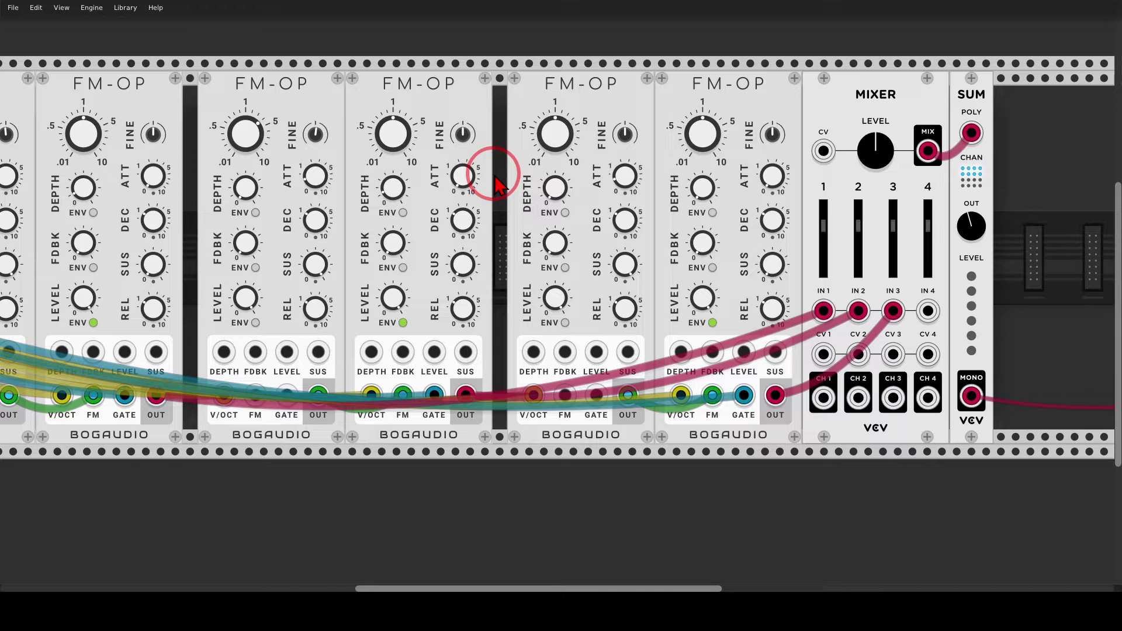
{"action": "mouse_move", "coordinate": [744, 55]}
{"action": "left_mouse_down"}
{"action": "mouse_move", "coordinate": [771, 115]}
{"action": "mouse_move", "coordinate": [747, 70]}
{"action": "left_mouse_up"}
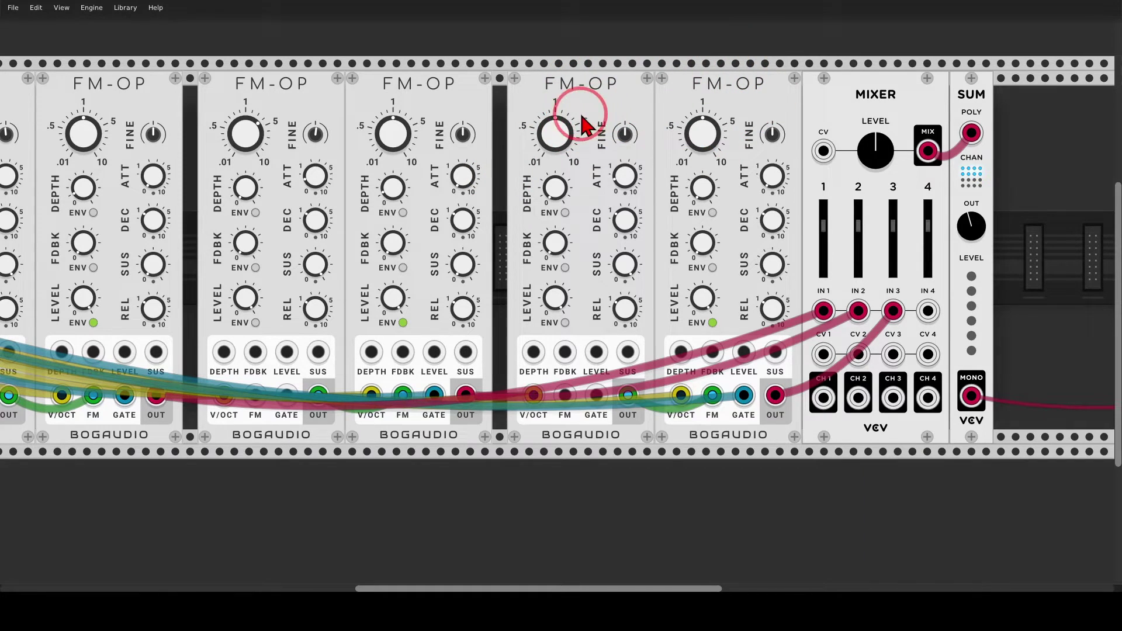
{"action": "left_click_drag", "start_coordinate": [555, 136], "coordinate": [561, 295]}
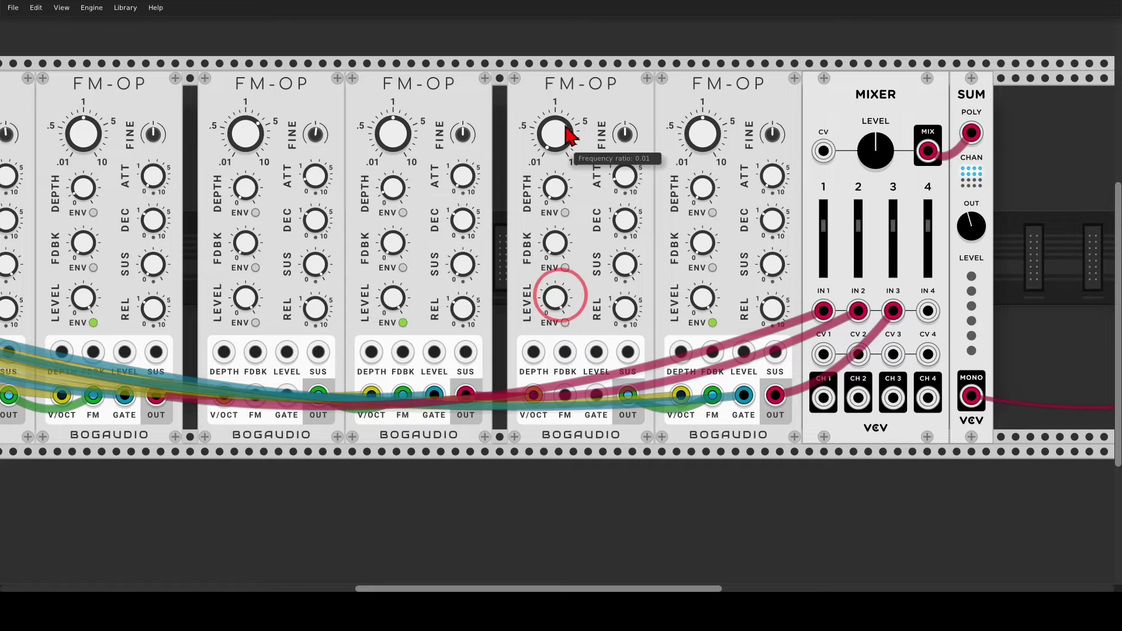
{"action": "left_click_drag", "start_coordinate": [623, 133], "coordinate": [561, 296]}
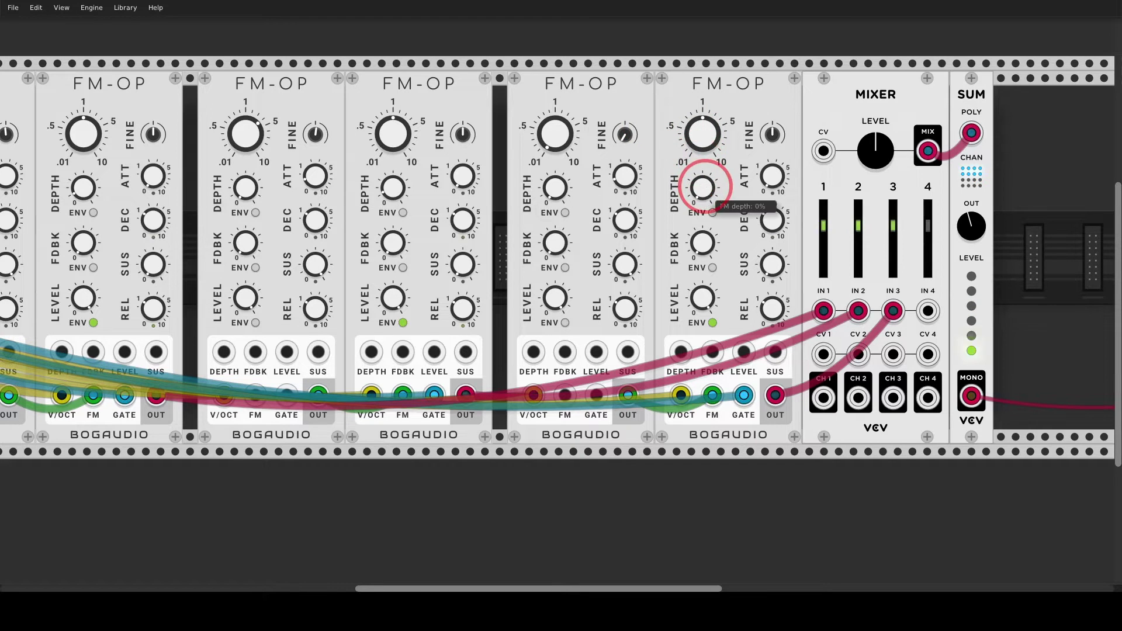
Step: Raise the FM depth of the sixth FM-OP, the third pair's carrier, to 18.45%
{"action": "left_click_drag", "start_coordinate": [705, 188], "coordinate": [709, 186]}
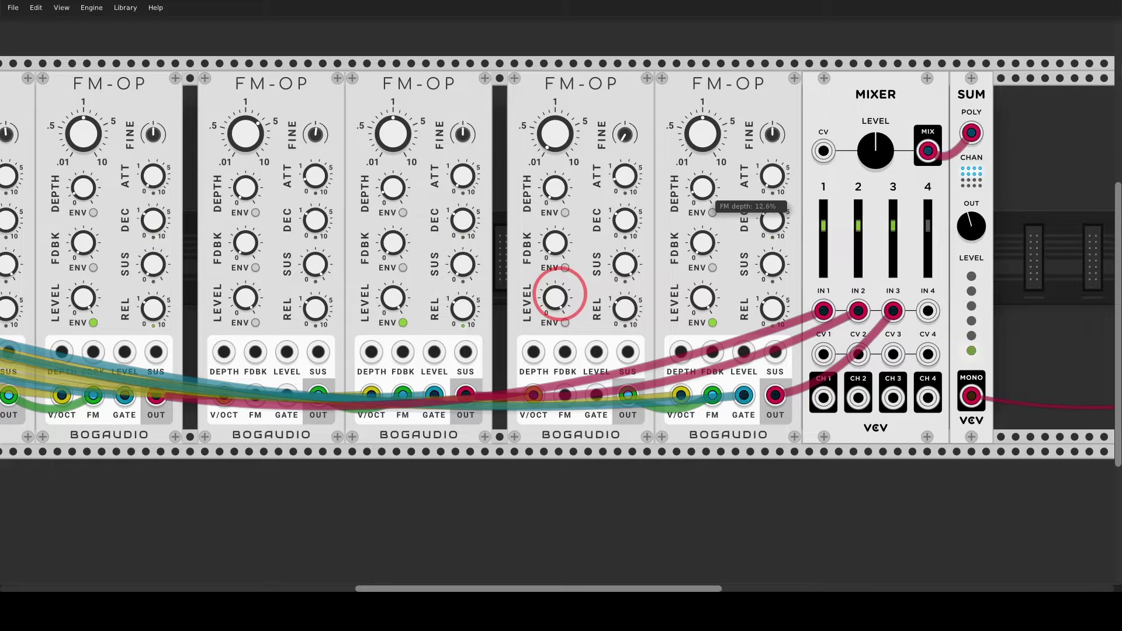
{"action": "left_click_drag", "start_coordinate": [708, 186], "coordinate": [706, 264]}
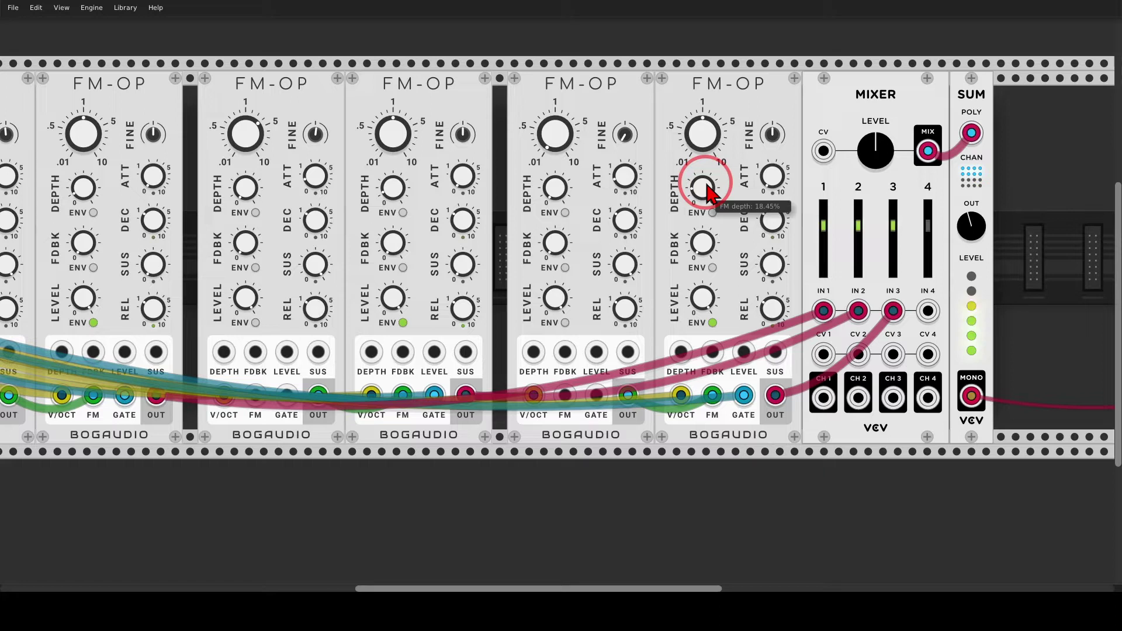
Step: Set the decay to about 0.73 s on the second FM-OP, 0.49832 s on the fourth and 2.1181 s on the sixth
{"action": "left_click_drag", "start_coordinate": [297, 201], "coordinate": [549, 200]}
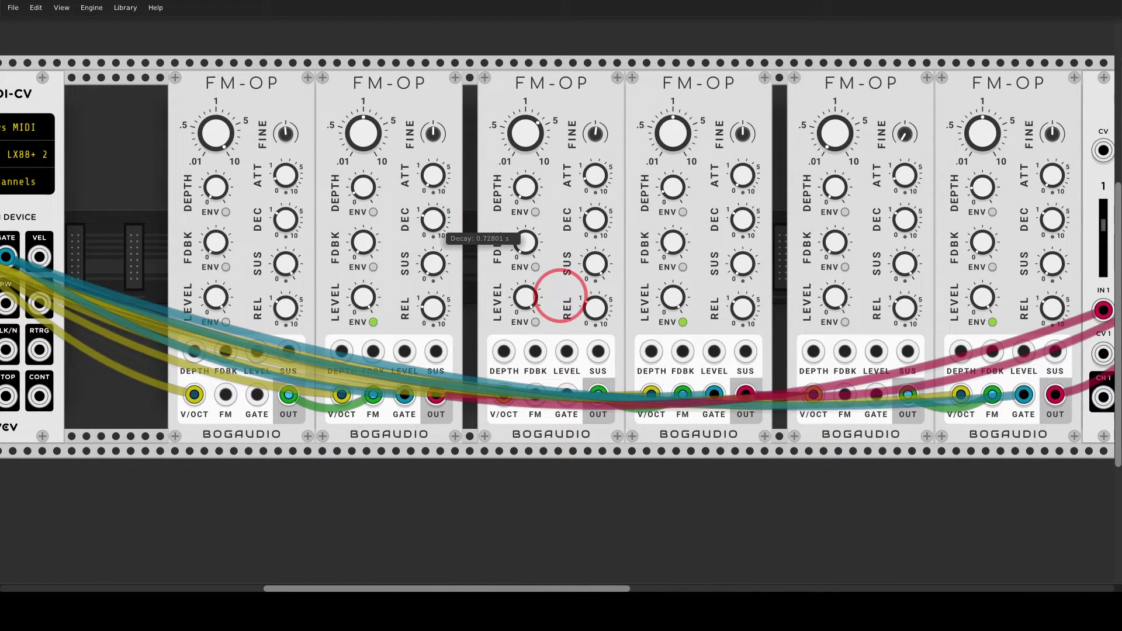
{"action": "left_click_drag", "start_coordinate": [745, 218], "coordinate": [744, 254]}
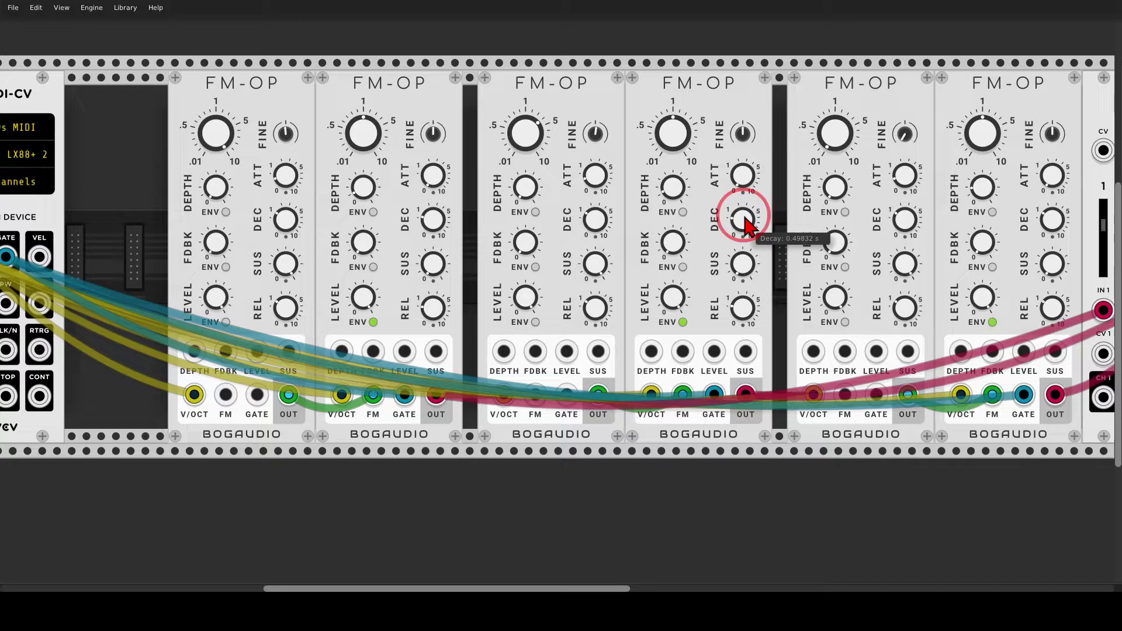
{"action": "scroll", "coordinate": [745, 222], "scroll_direction": "right", "scroll_amount": 5}
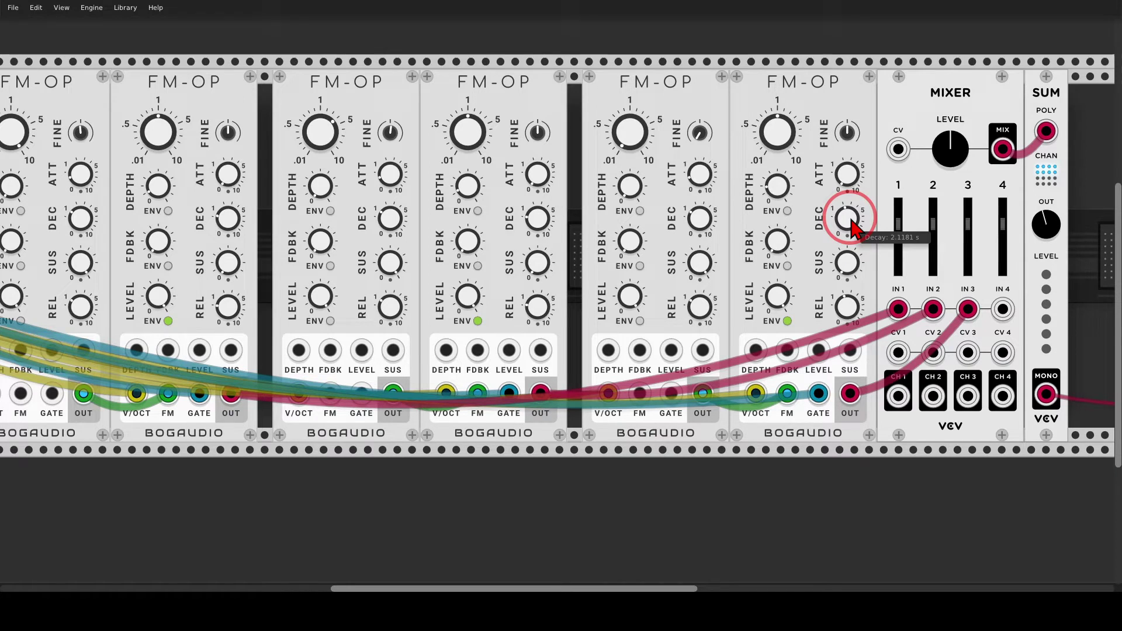
Step: Add a seventh FM-OP ahead of the first one and move MIDI-CV to the row below
{"action": "left_click_drag", "start_coordinate": [334, 186], "coordinate": [882, 213]}
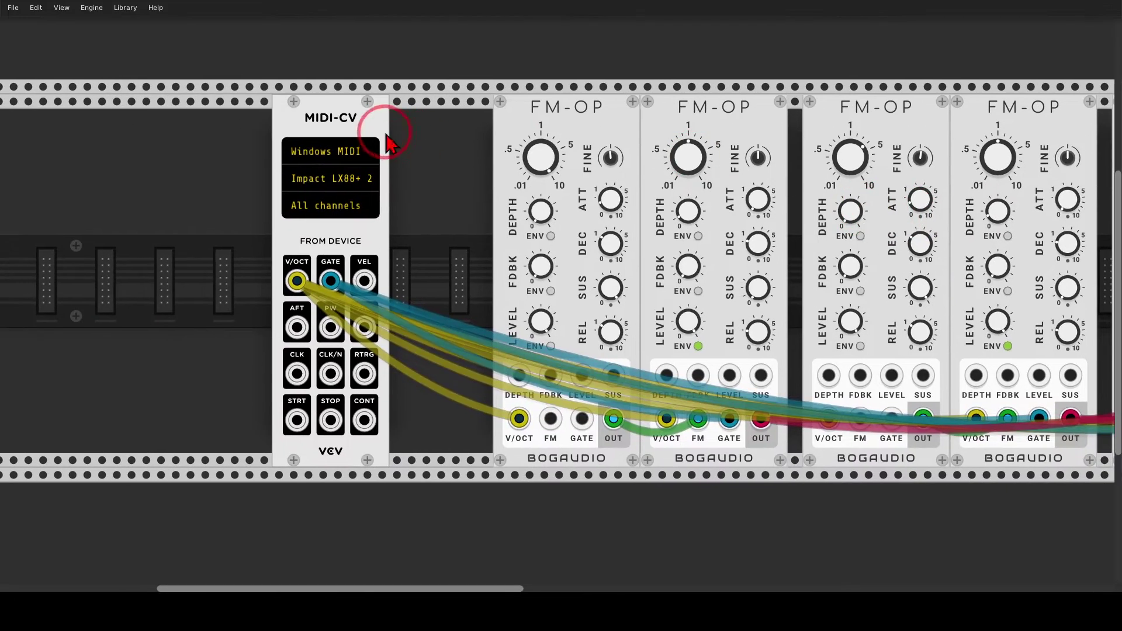
{"action": "left_click_drag", "start_coordinate": [348, 116], "coordinate": [186, 112]}
{"action": "right_click", "coordinate": [338, 176]}
{"action": "left_click", "coordinate": [99, 58]}
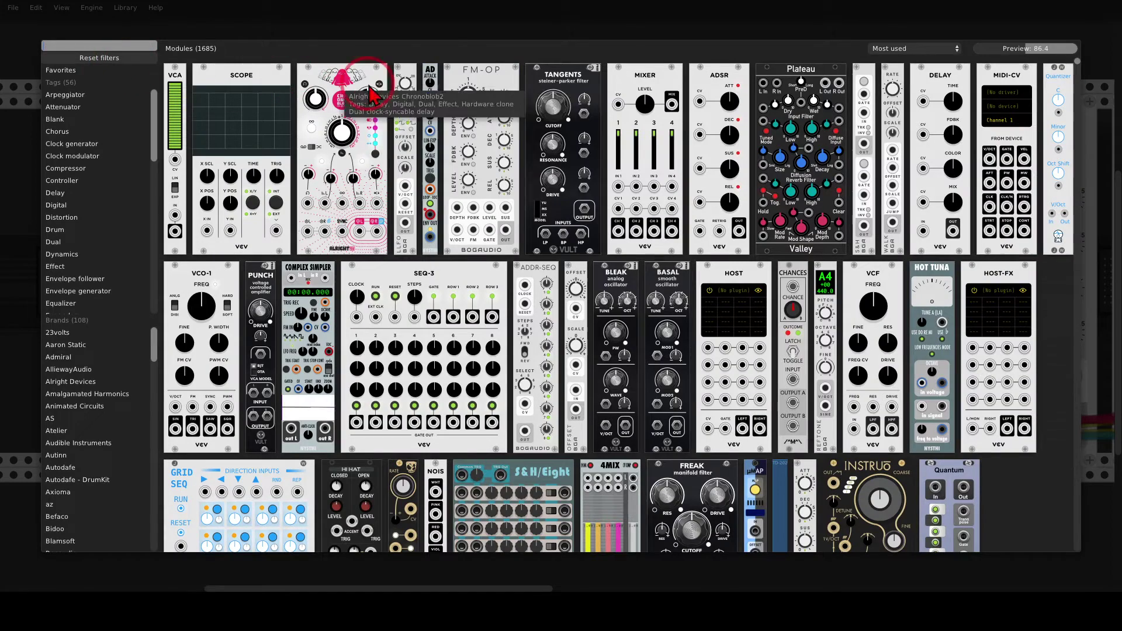
{"action": "left_click_drag", "start_coordinate": [475, 82], "coordinate": [395, 197]}
{"action": "left_click_drag", "start_coordinate": [175, 111], "coordinate": [607, 472]}
{"action": "left_click", "coordinate": [440, 423]}
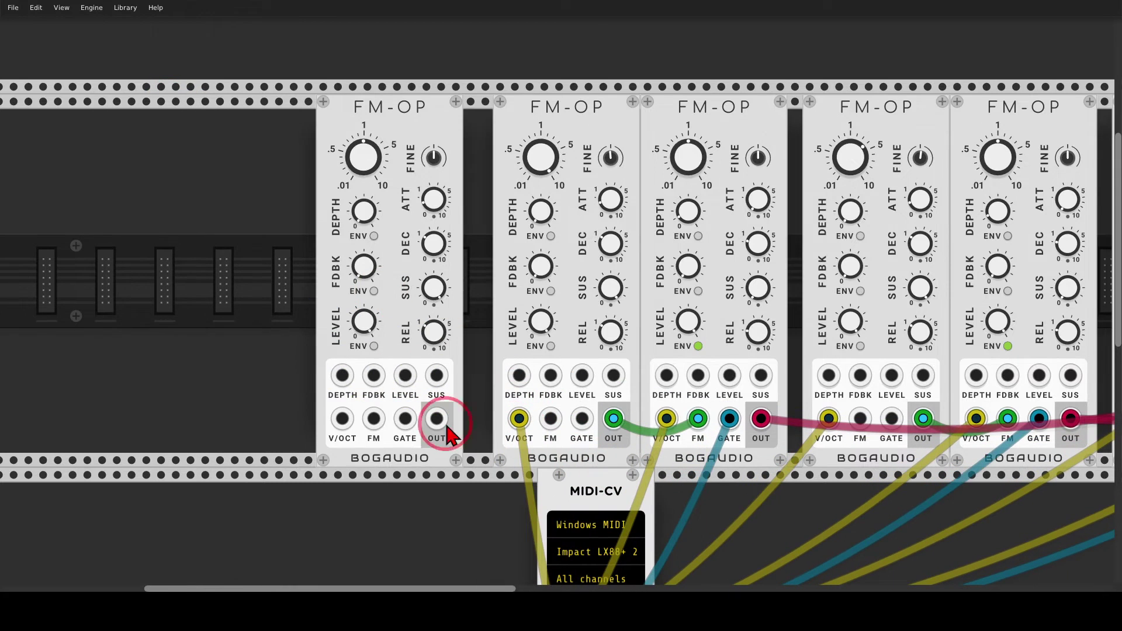
Step: Make the new FM-OP's level follow its envelope and set its sustain to 0%
{"action": "left_click", "coordinate": [385, 386]}
{"action": "left_click", "coordinate": [374, 346]}
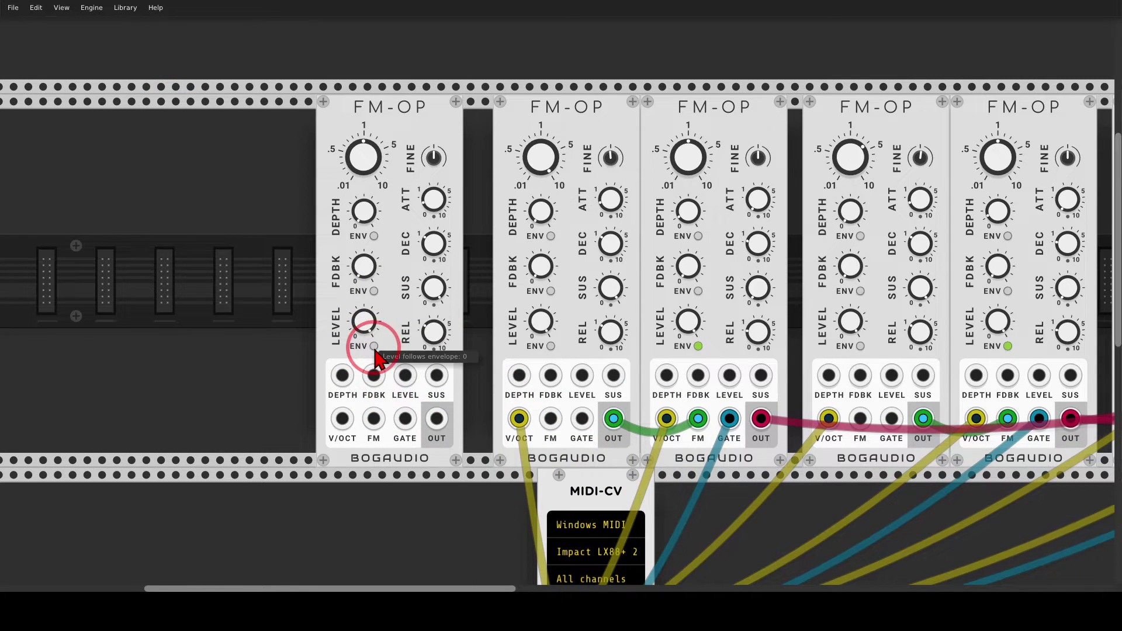
{"action": "left_click", "coordinate": [437, 295]}
{"action": "left_click_drag", "start_coordinate": [437, 295], "coordinate": [437, 374]}
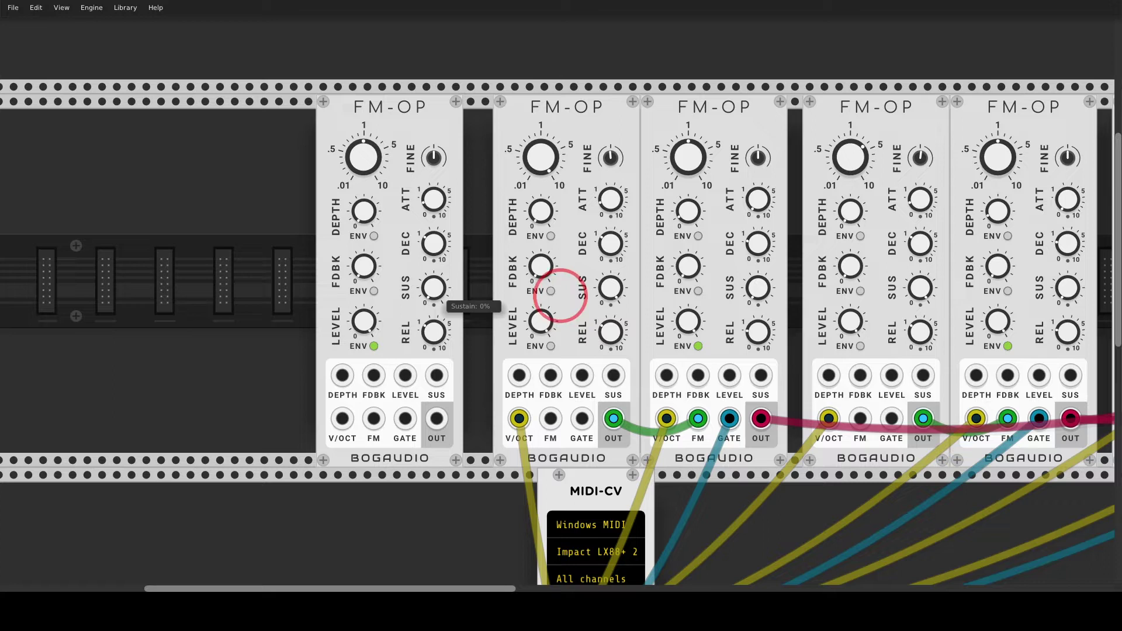
Step: Lengthen the new FM-OP's decay and adjust its release
{"action": "left_click_drag", "start_coordinate": [431, 208], "coordinate": [437, 186]}
{"action": "left_click_drag", "start_coordinate": [437, 333], "coordinate": [437, 331]}
{"action": "left_click_drag", "start_coordinate": [559, 292], "coordinate": [438, 348]}
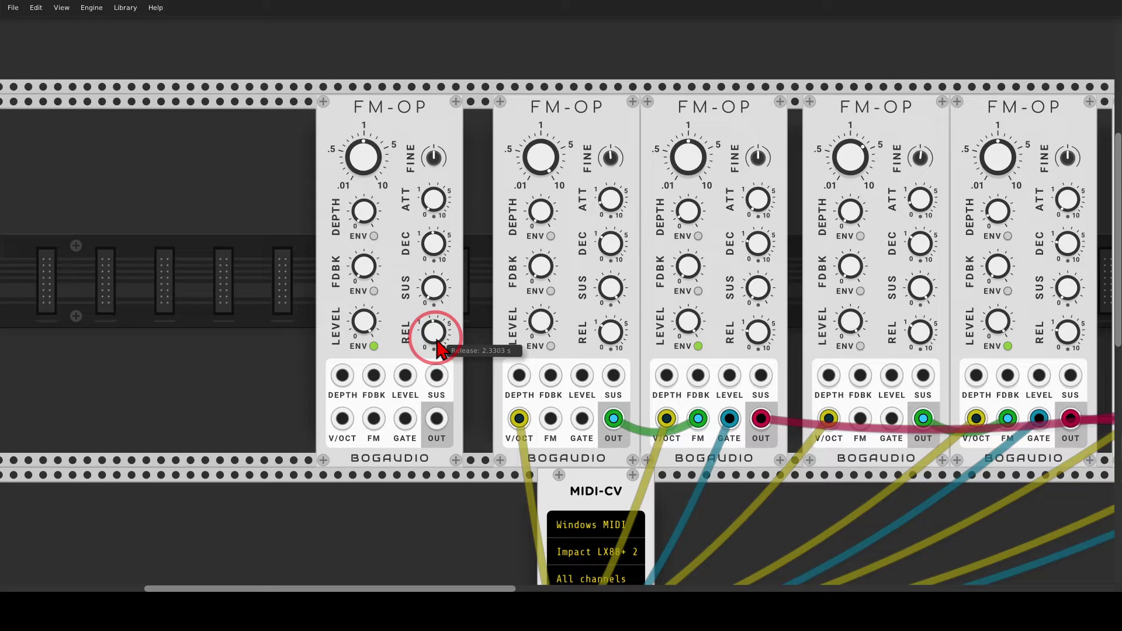
Step: Search the module library for "sta" and add the Bogaudio STACK module just before the new FM-OP
{"action": "right_click", "coordinate": [252, 280]}
{"action": "type", "text": "sta"}
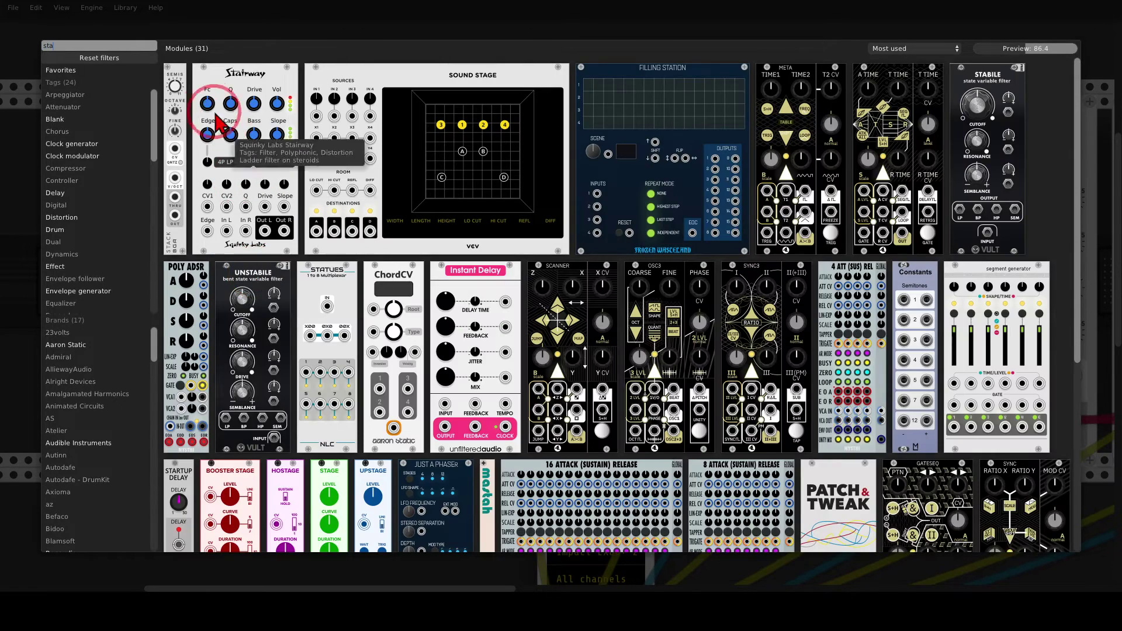
{"action": "left_click", "coordinate": [180, 86]}
{"action": "left_click_drag", "start_coordinate": [263, 210], "coordinate": [283, 233]}
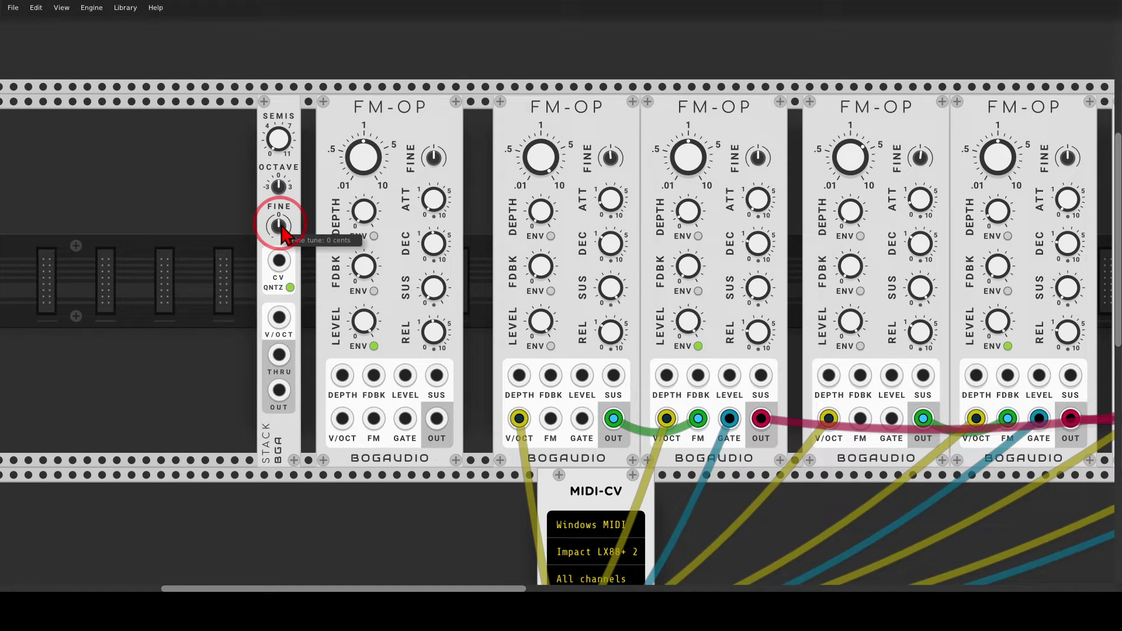
Step: Patch MIDI-CV's V/OCT output to the V/OCT input of STACK
{"action": "mouse_move", "coordinate": [382, 125]}
{"action": "left_mouse_down"}
{"action": "mouse_move", "coordinate": [339, 136]}
{"action": "mouse_move", "coordinate": [329, 166]}
{"action": "mouse_move", "coordinate": [348, 190]}
{"action": "mouse_move", "coordinate": [378, 196]}
{"action": "mouse_move", "coordinate": [400, 153]}
{"action": "mouse_move", "coordinate": [381, 122]}
{"action": "left_mouse_up"}
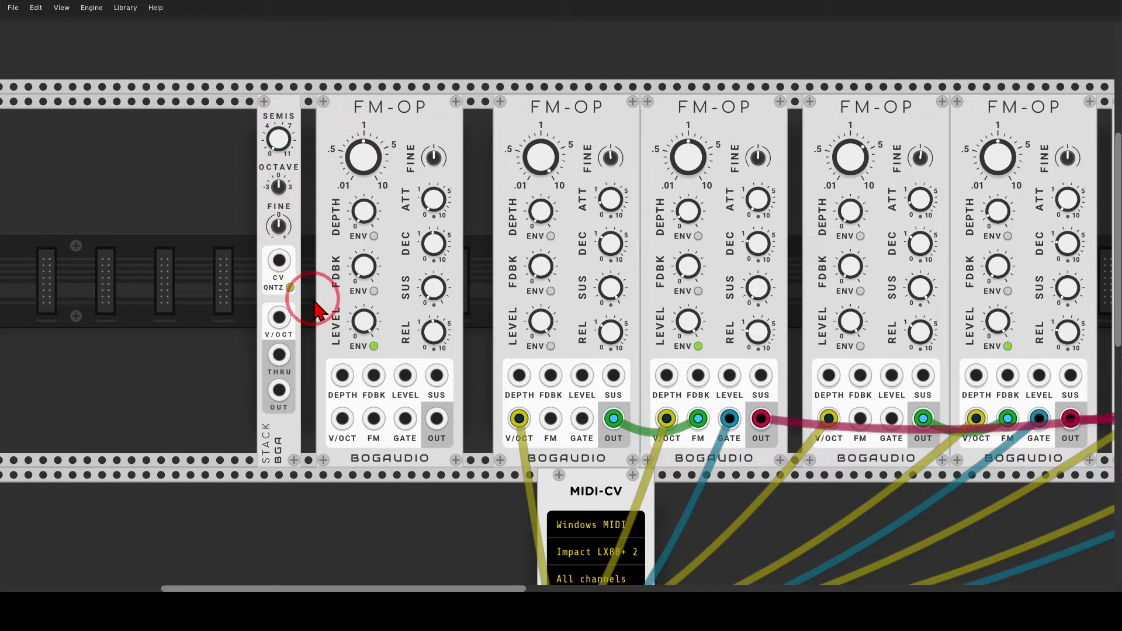
{"action": "left_click_drag", "start_coordinate": [311, 296], "coordinate": [237, 108]}
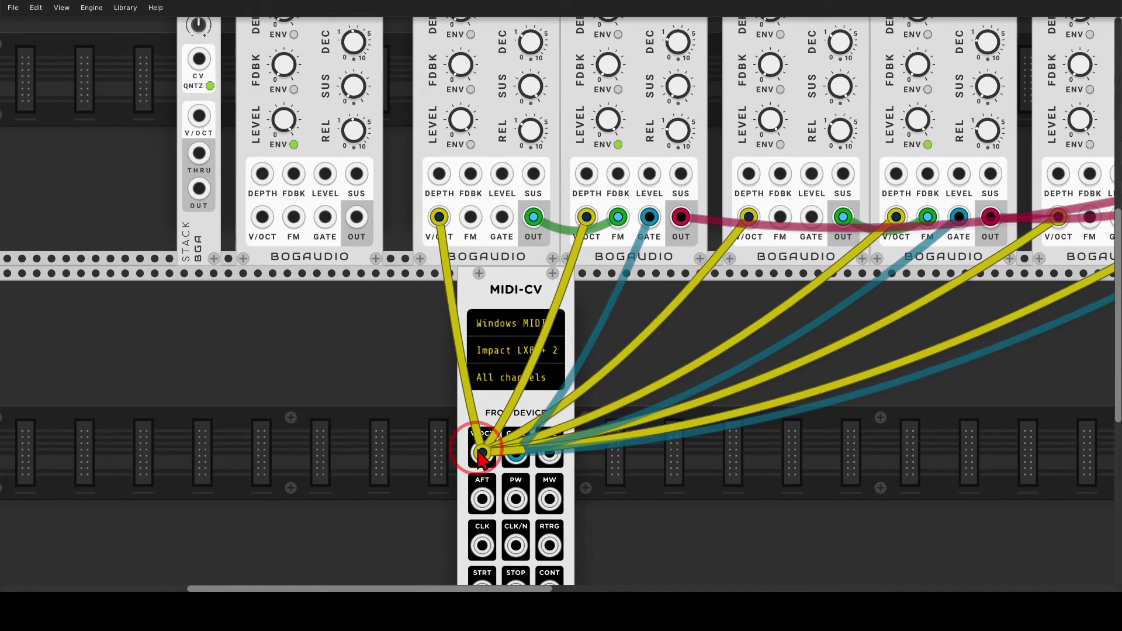
{"action": "left_click_drag", "start_coordinate": [481, 452], "coordinate": [239, 331]}
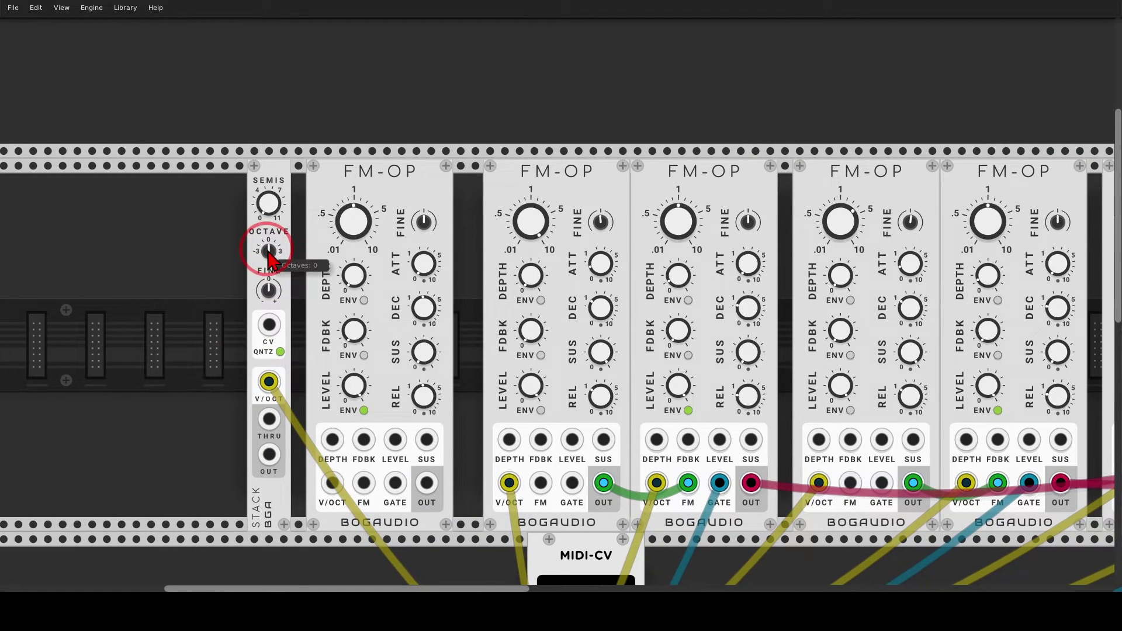
Step: Lower the octave on STACK and patch its OUT to the V/OCT input of the extra FM-OP beside it
{"action": "left_click_drag", "start_coordinate": [268, 251], "coordinate": [258, 293]}
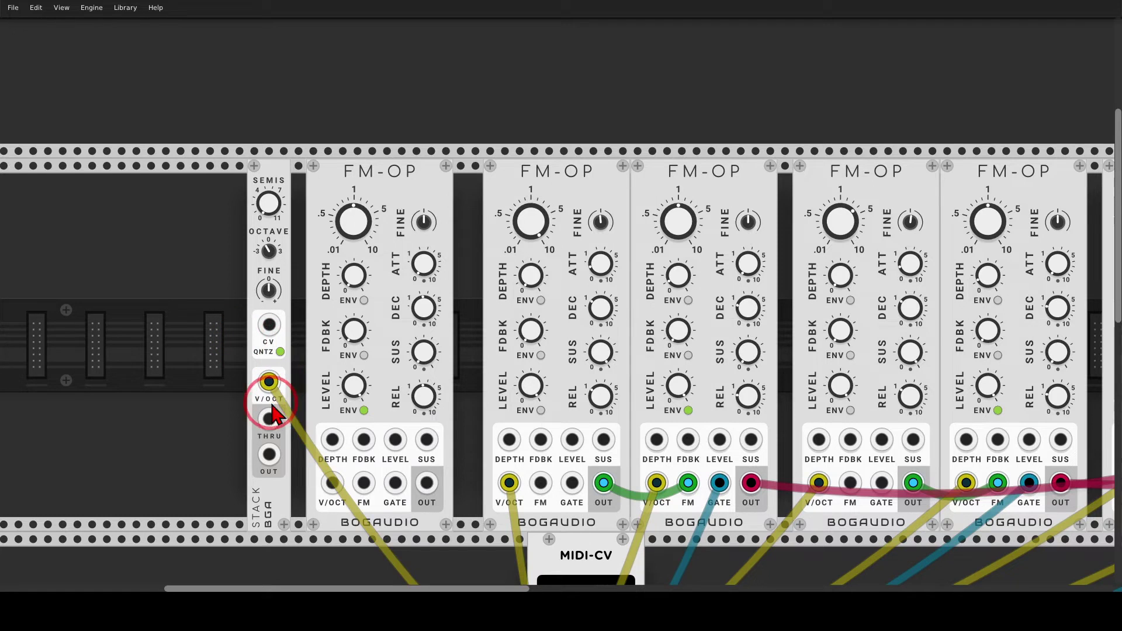
{"action": "left_click_drag", "start_coordinate": [269, 455], "coordinate": [332, 484]}
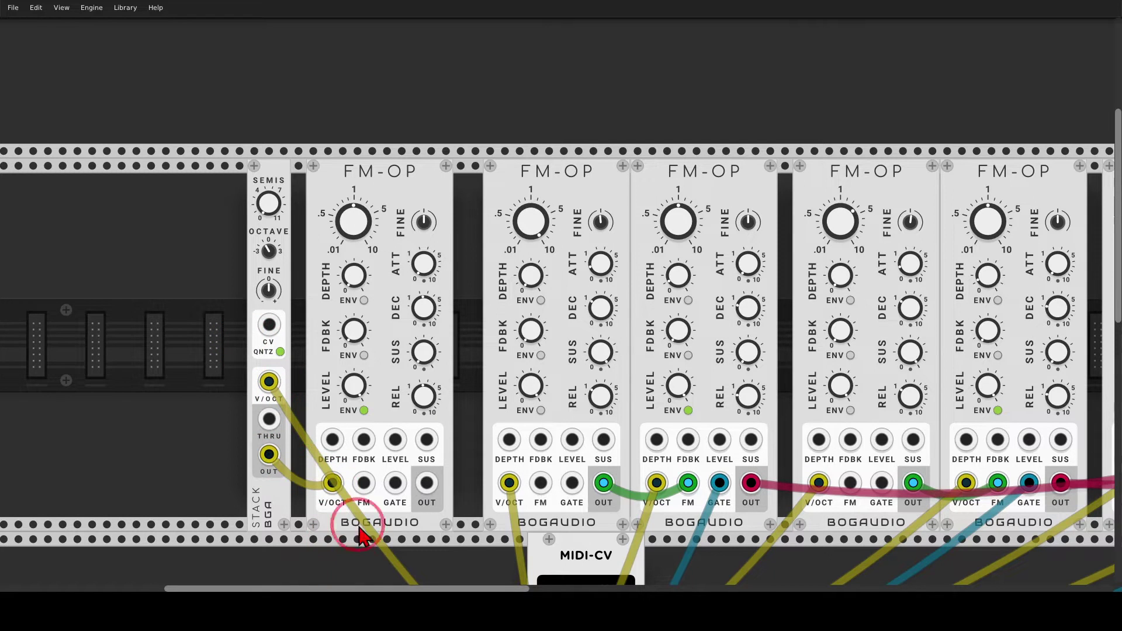
Step: Patch MIDI-CV's GATE to the extra FM-OP and send its OUT to MIXER's IN 4 at a channel level of -6.8387 dB
{"action": "left_click_drag", "start_coordinate": [420, 510], "coordinate": [276, 229]}
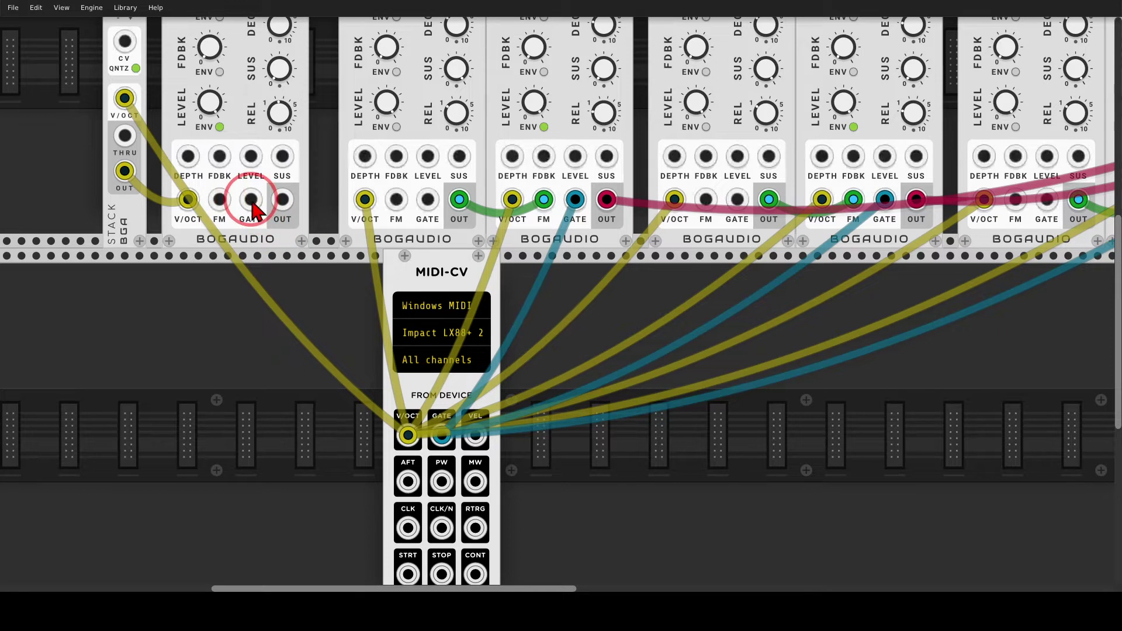
{"action": "left_click_drag", "start_coordinate": [251, 200], "coordinate": [441, 435]}
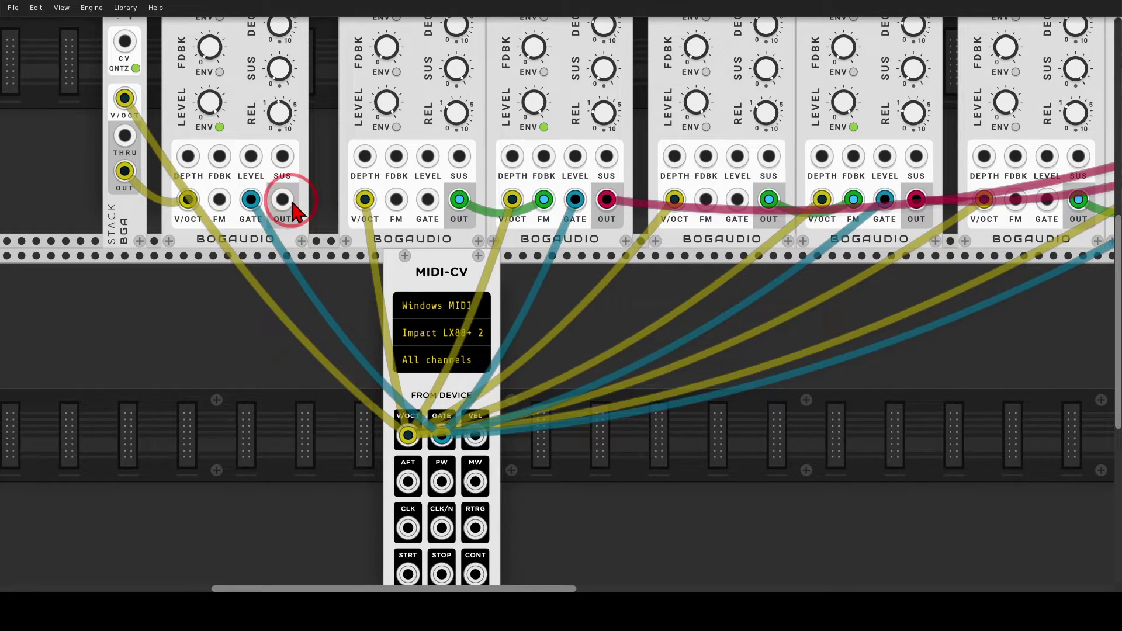
{"action": "left_click_drag", "start_coordinate": [283, 200], "coordinate": [992, 120]}
{"action": "scroll", "coordinate": [992, 134], "scroll_direction": "up", "scroll_amount": 4}
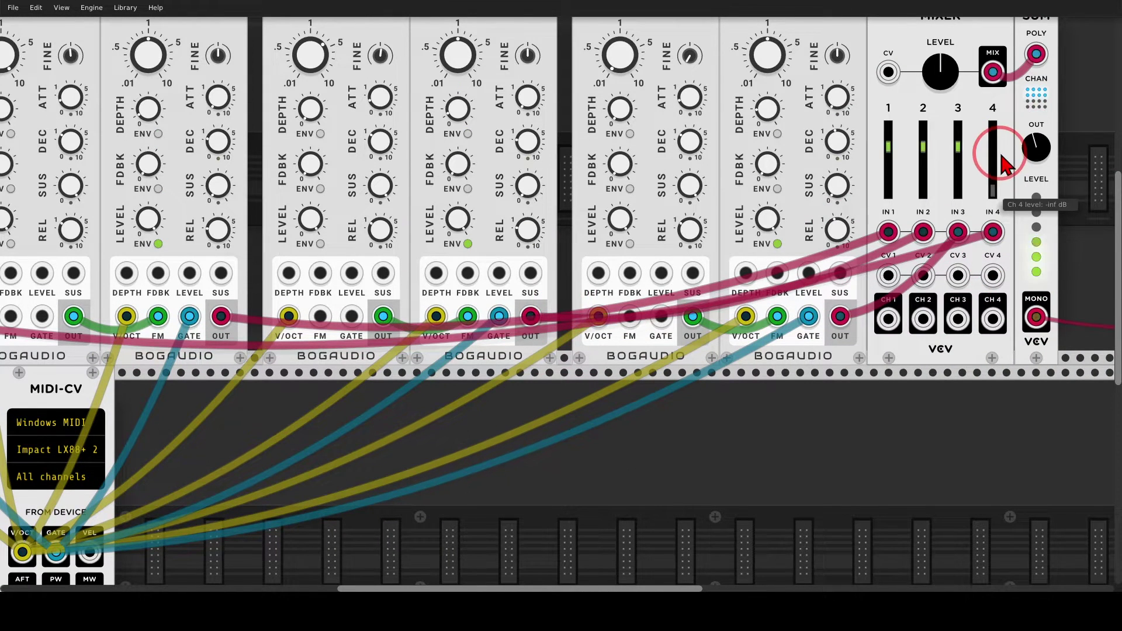
{"action": "mouse_move", "coordinate": [992, 191]}
{"action": "left_mouse_down"}
{"action": "mouse_move", "coordinate": [992, 168]}
{"action": "mouse_move", "coordinate": [994, 188]}
{"action": "left_mouse_up"}
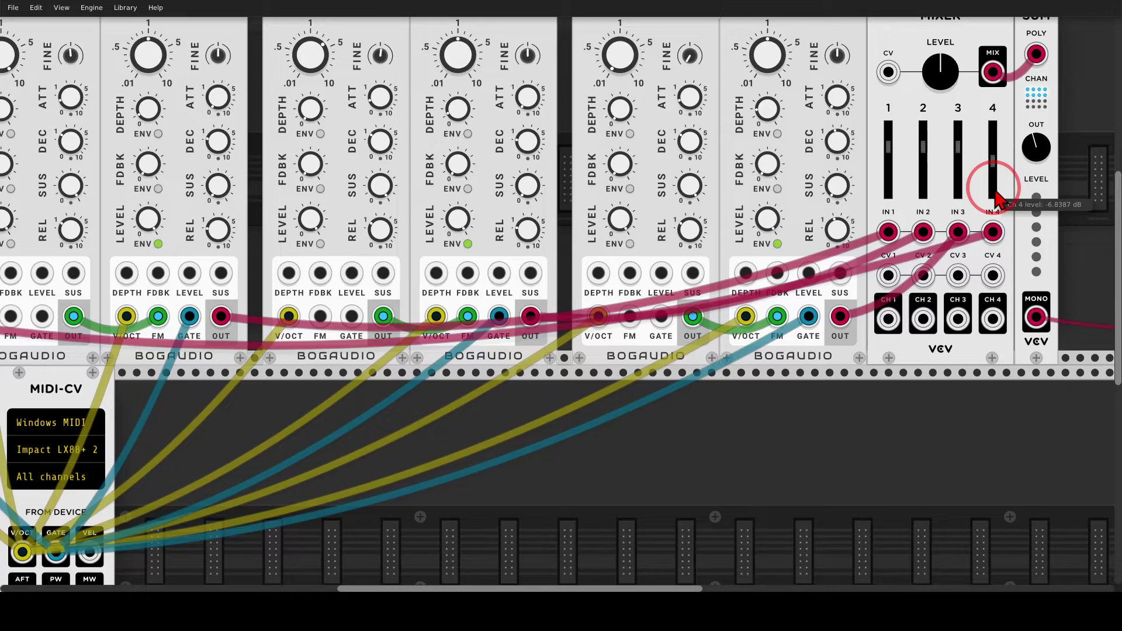
Step: Move SUM away from MIXER, search the module library for "tang", and place the Vult Tangents filter right after MIXER
{"action": "left_click_drag", "start_coordinate": [877, 285], "coordinate": [552, 334]}
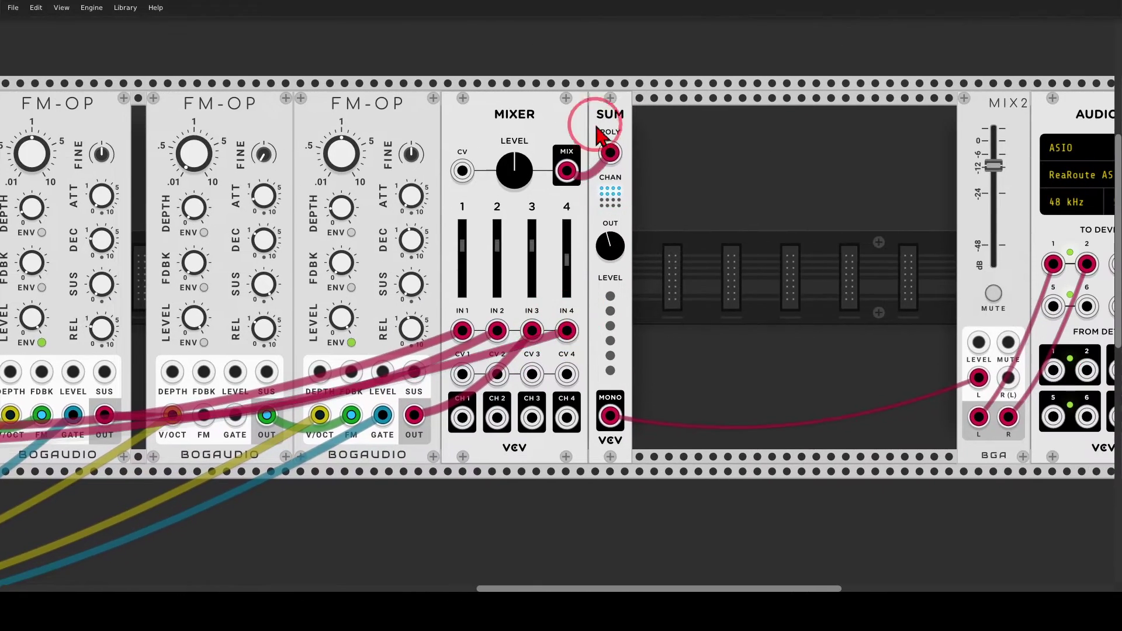
{"action": "left_click_drag", "start_coordinate": [599, 138], "coordinate": [786, 121]}
{"action": "right_click", "coordinate": [735, 162]}
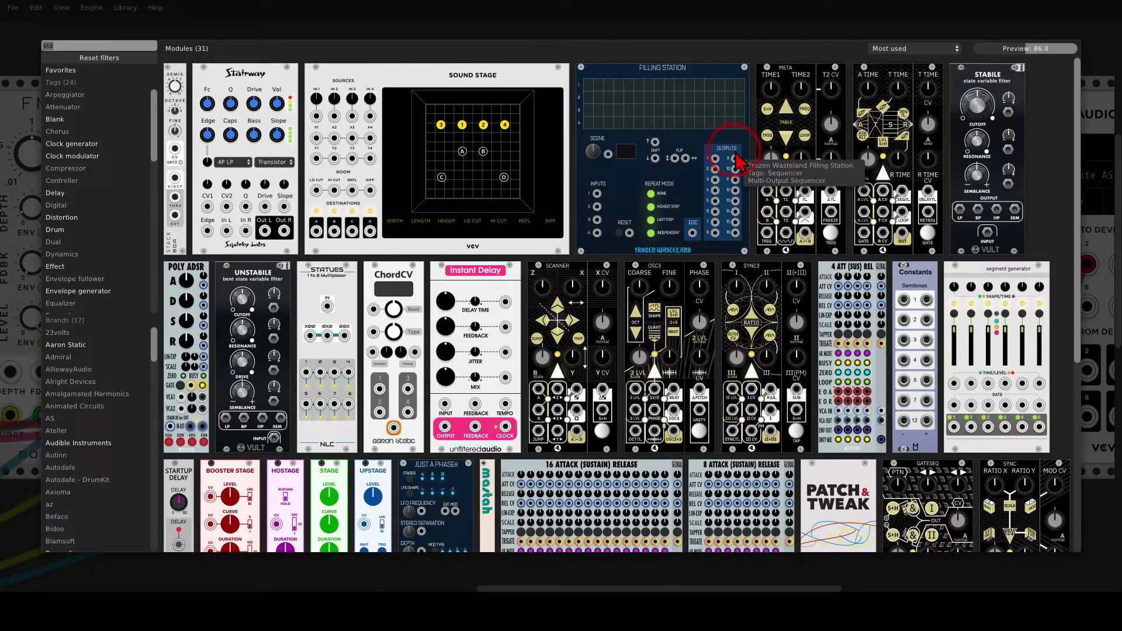
{"action": "type", "text": "tang"}
{"action": "left_click", "coordinate": [227, 105]}
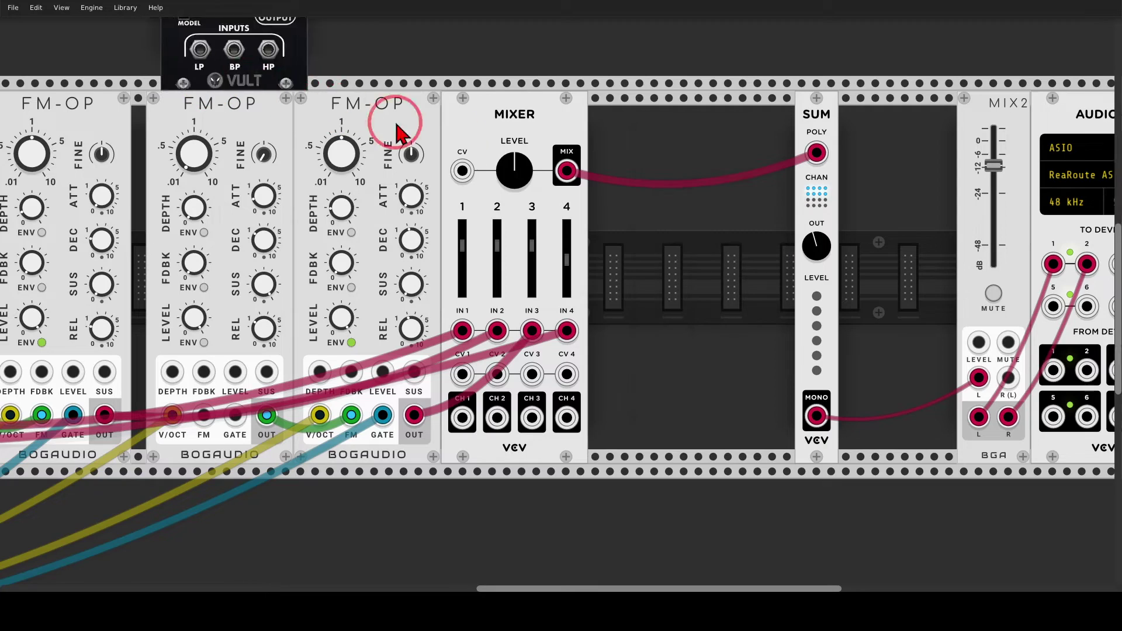
{"action": "left_click_drag", "start_coordinate": [396, 124], "coordinate": [544, 178]}
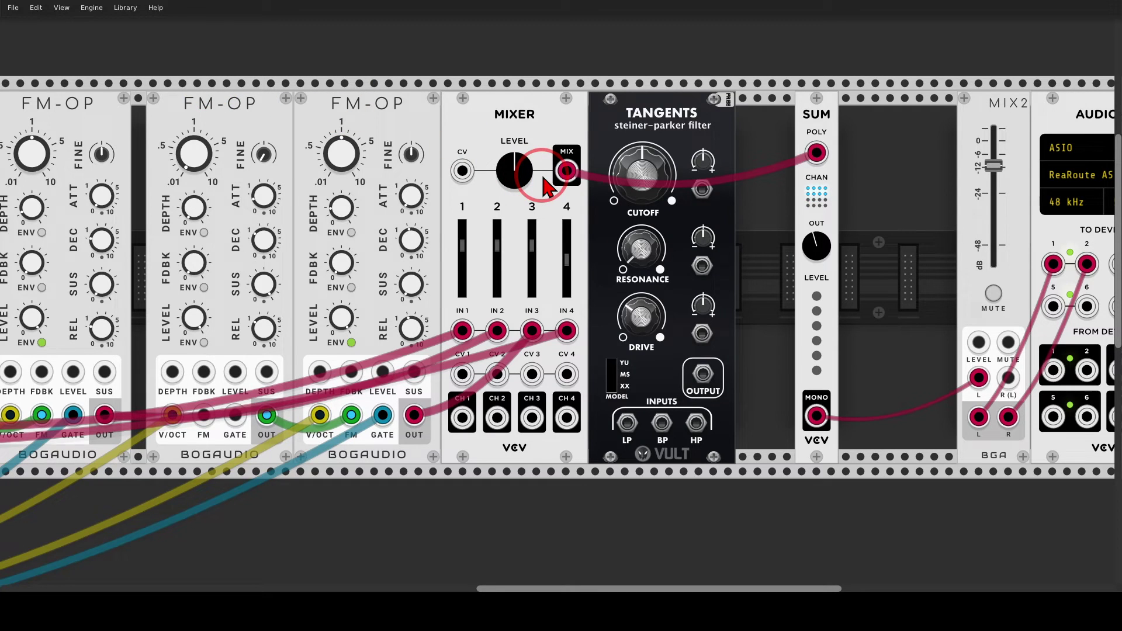
Step: Route MIXER's MIX output into the LP input of Tangents and the filter's OUTPUT into SUM's POLY input
{"action": "left_click_drag", "start_coordinate": [816, 152], "coordinate": [630, 419]}
{"action": "left_click_drag", "start_coordinate": [703, 374], "coordinate": [816, 158]}
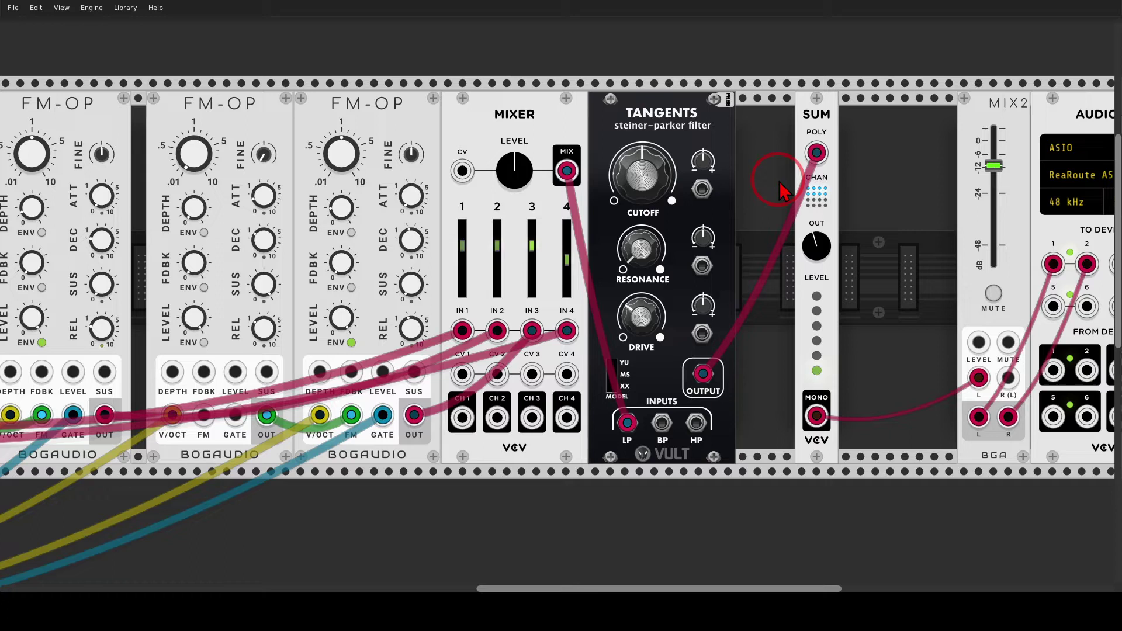
{"action": "left_click_drag", "start_coordinate": [608, 199], "coordinate": [558, 301]}
Step: Shift SUM away from the filter, search the module library for "adsr", and place the Bogaudio ADSR right after Tangents
{"action": "left_click_drag", "start_coordinate": [811, 108], "coordinate": [841, 108]}
{"action": "right_click", "coordinate": [797, 131]}
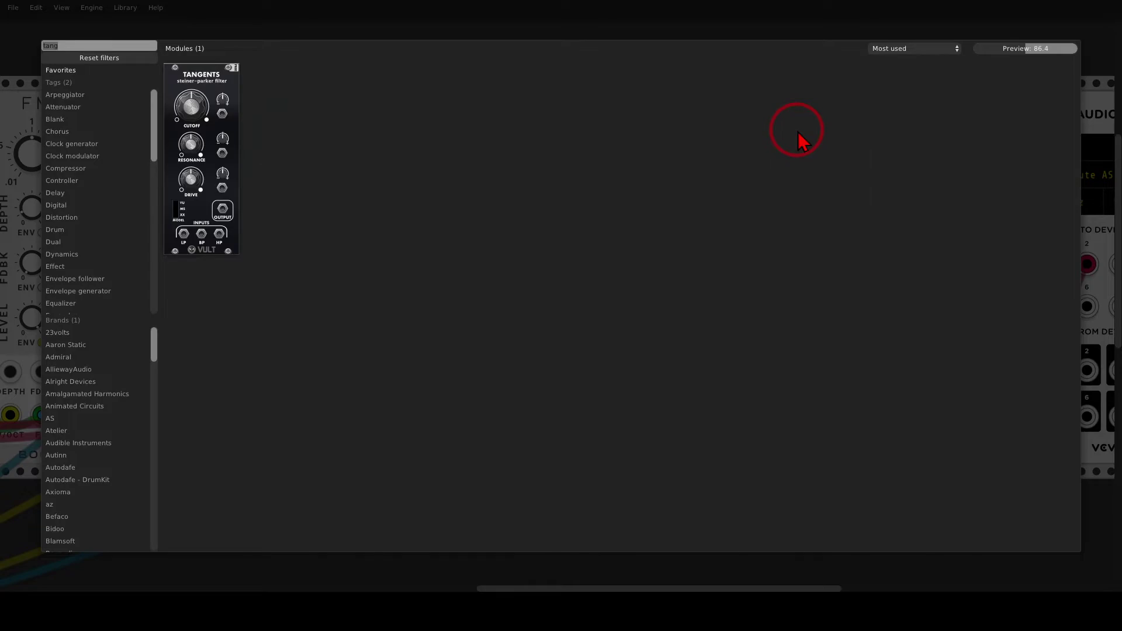
{"action": "type", "text": "adsr"}
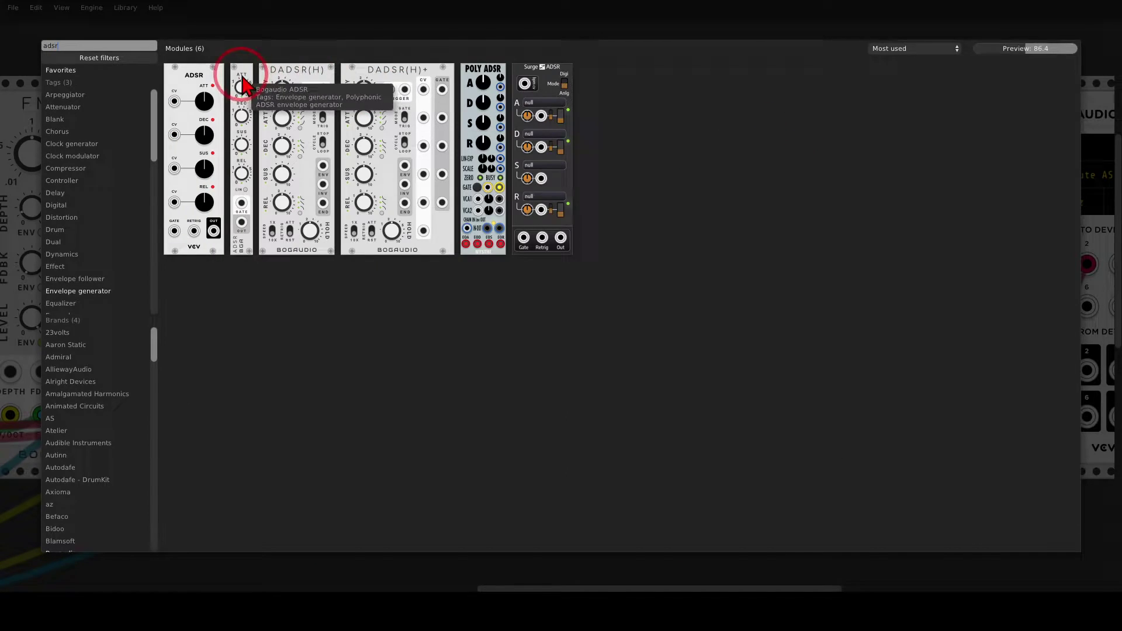
{"action": "left_click_drag", "start_coordinate": [238, 82], "coordinate": [754, 193]}
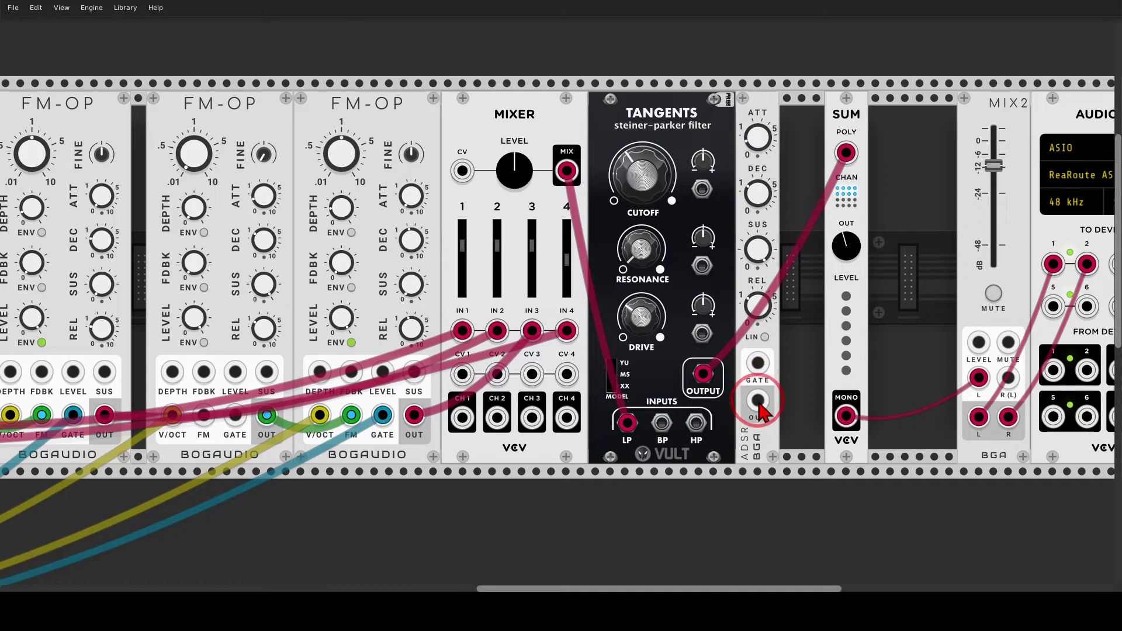
Step: Patch ADSR's OUT to the cutoff CV of Tangents, gate it from MIDI-CV, and raise the cutoff modulation amount
{"action": "left_click_drag", "start_coordinate": [757, 401], "coordinate": [701, 189]}
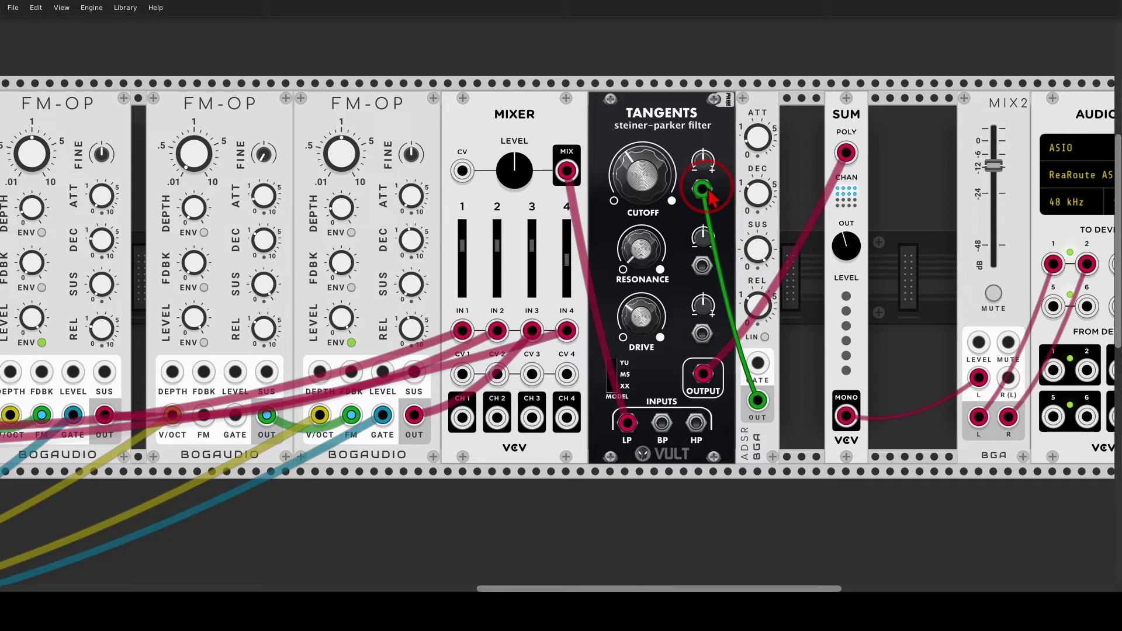
{"action": "scroll", "coordinate": [622, 157], "scroll_direction": "down", "scroll_amount": 2}
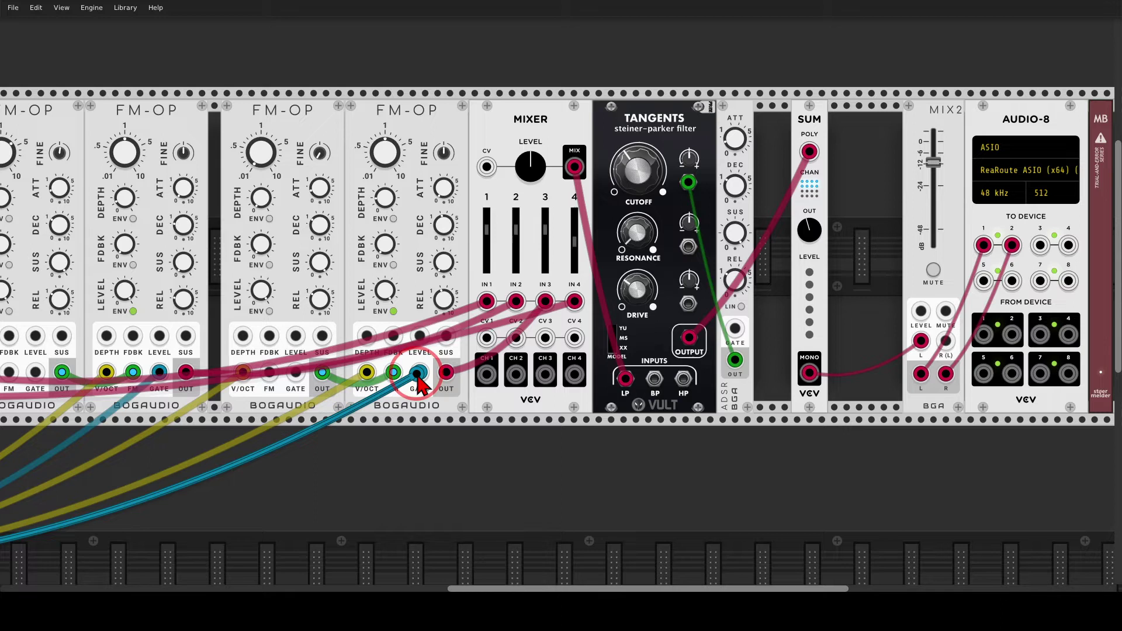
{"action": "left_click_drag", "start_coordinate": [419, 372], "coordinate": [735, 329]}
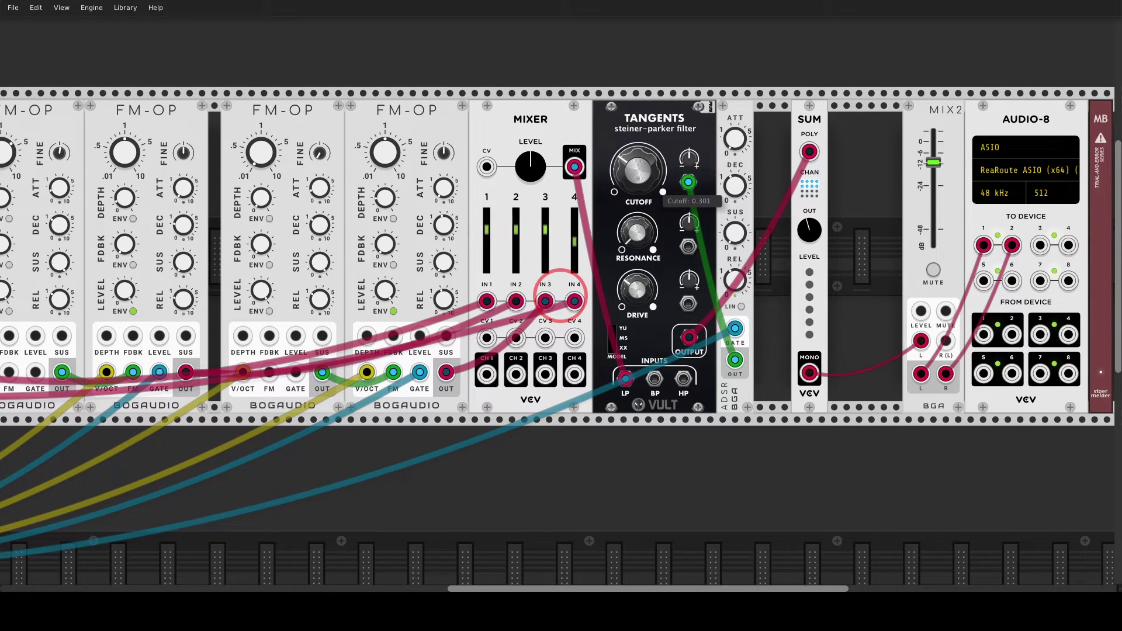
{"action": "left_click_drag", "start_coordinate": [689, 158], "coordinate": [688, 126]}
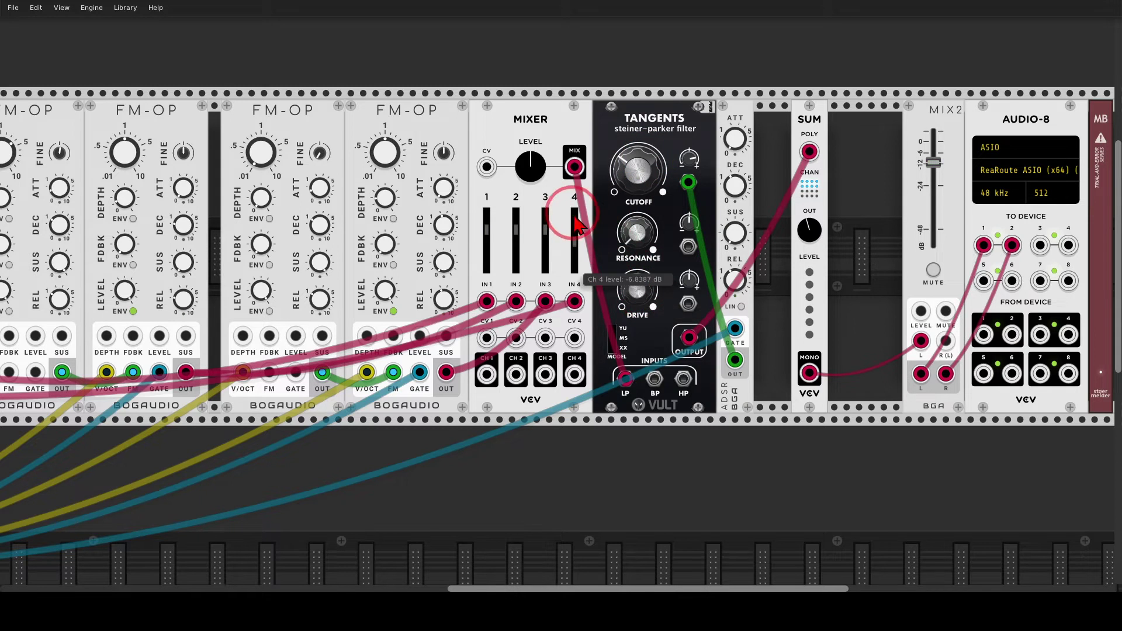
Step: Lower MIXER's master level and adjust the drive on Tangents
{"action": "left_click_drag", "start_coordinate": [530, 167], "coordinate": [561, 297]}
{"action": "mouse_move", "coordinate": [636, 284]}
{"action": "left_mouse_down"}
{"action": "mouse_move", "coordinate": [557, 296]}
{"action": "mouse_move", "coordinate": [643, 289]}
{"action": "left_mouse_up"}
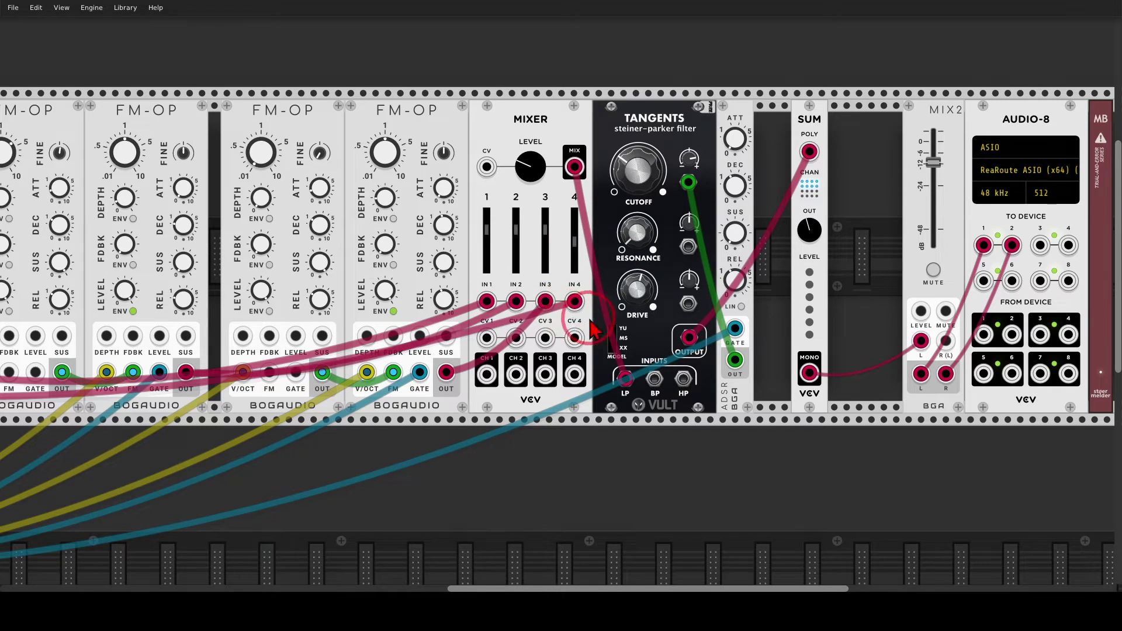
{"action": "mouse_move", "coordinate": [589, 318]}
{"action": "left_mouse_down"}
{"action": "mouse_move", "coordinate": [476, 310]}
{"action": "mouse_move", "coordinate": [461, 337]}
{"action": "mouse_move", "coordinate": [488, 368]}
{"action": "mouse_move", "coordinate": [574, 368]}
{"action": "mouse_move", "coordinate": [603, 352]}
{"action": "mouse_move", "coordinate": [589, 327]}
{"action": "left_mouse_up"}
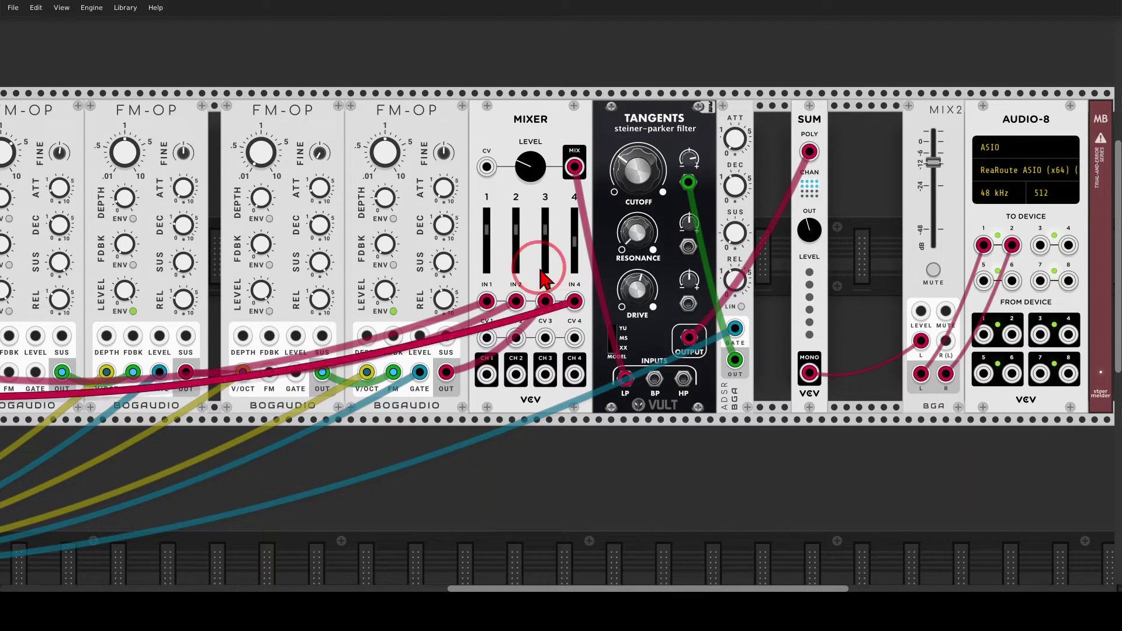
Step: Patch MIDI-CV's VEL output to the CV 1, CV 2, CV 3 and CV 4 inputs of MIXER
{"action": "left_click_drag", "start_coordinate": [335, 105], "coordinate": [659, 115]}
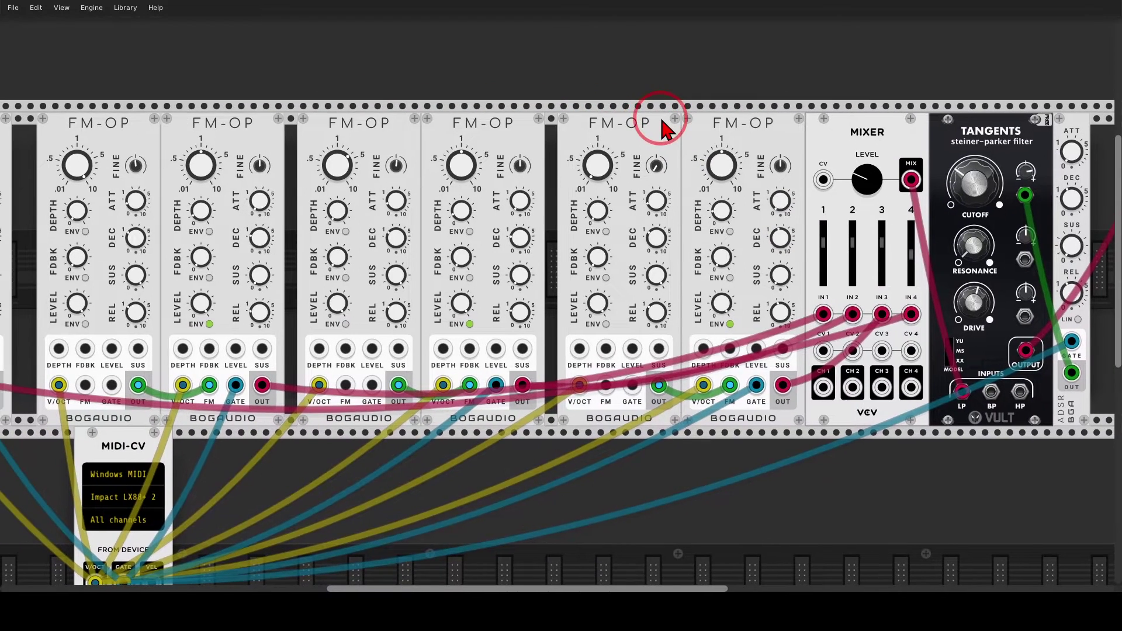
{"action": "scroll", "coordinate": [659, 115], "scroll_direction": "down", "scroll_amount": 2}
{"action": "scroll", "coordinate": [660, 122], "scroll_direction": "down", "scroll_amount": 1}
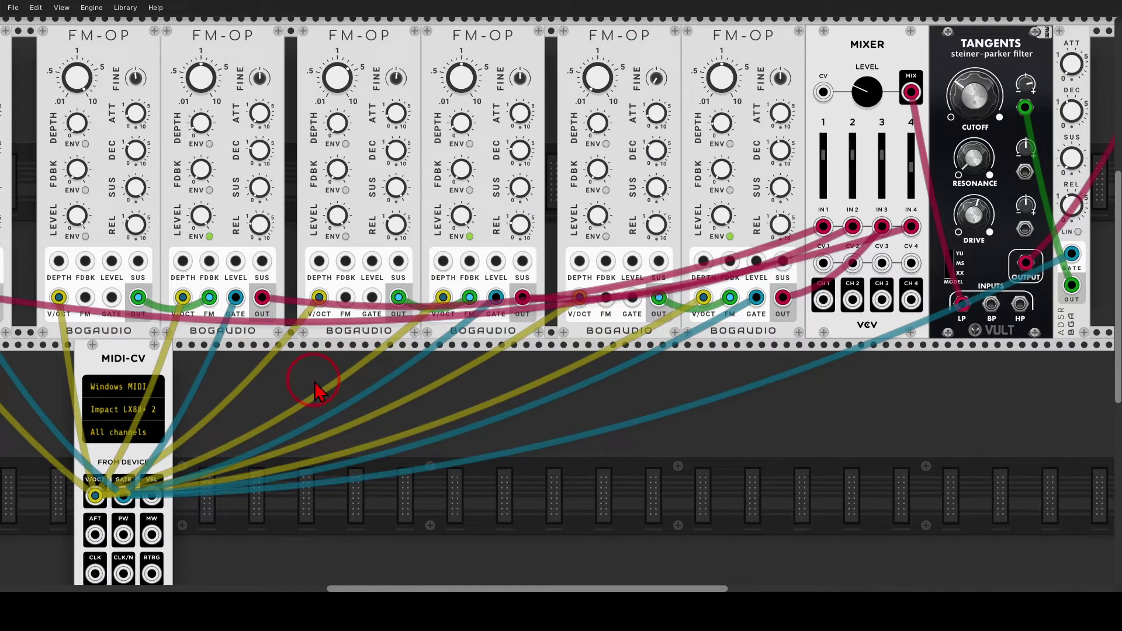
{"action": "left_click", "coordinate": [154, 495]}
{"action": "mouse_move", "coordinate": [155, 495]}
{"action": "left_mouse_down"}
{"action": "mouse_move", "coordinate": [208, 513]}
{"action": "mouse_move", "coordinate": [781, 350]}
{"action": "mouse_move", "coordinate": [824, 263]}
{"action": "mouse_move", "coordinate": [911, 264]}
{"action": "left_mouse_up"}
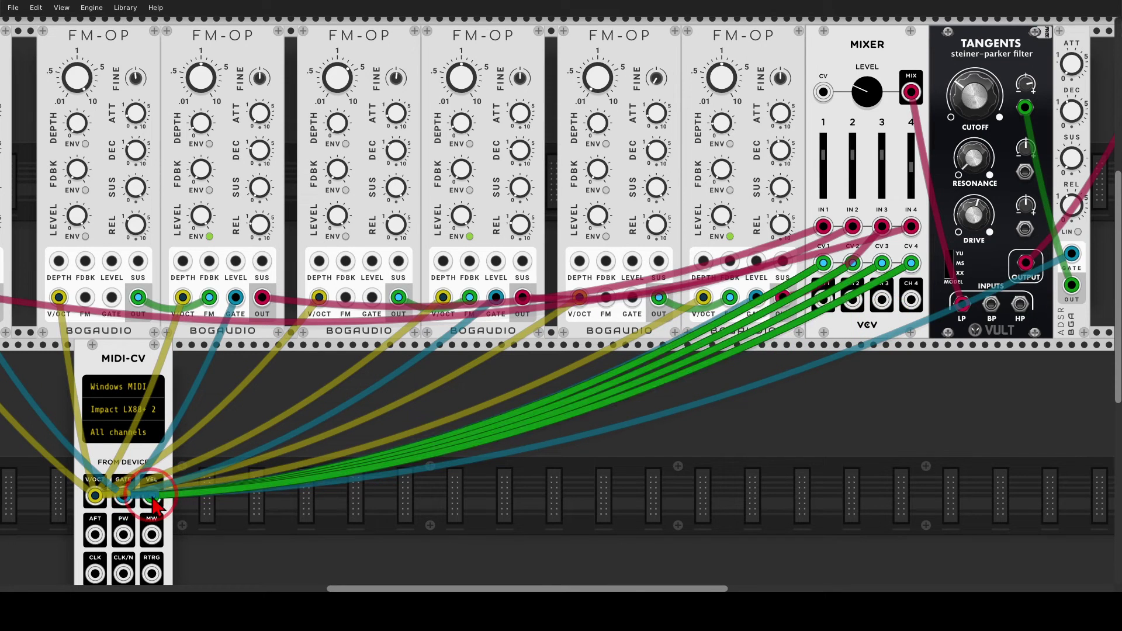
Step: Patch MIDI-CV's VEL output to the DEPTH inputs of the three carrier FM-OPs
{"action": "mouse_move", "coordinate": [151, 496]}
{"action": "left_mouse_down", "text": "ctrl"}
{"action": "mouse_move", "coordinate": [163, 507]}
{"action": "mouse_move", "coordinate": [213, 458]}
{"action": "mouse_move", "coordinate": [191, 263]}
{"action": "mouse_move", "coordinate": [169, 290]}
{"action": "mouse_move", "coordinate": [202, 247]}
{"action": "mouse_move", "coordinate": [192, 271]}
{"action": "mouse_move", "coordinate": [456, 257]}
{"action": "mouse_move", "coordinate": [443, 262]}
{"action": "left_mouse_up", "text": "ctrl"}
{"action": "left_click_drag", "start_coordinate": [443, 262], "coordinate": [703, 261]}
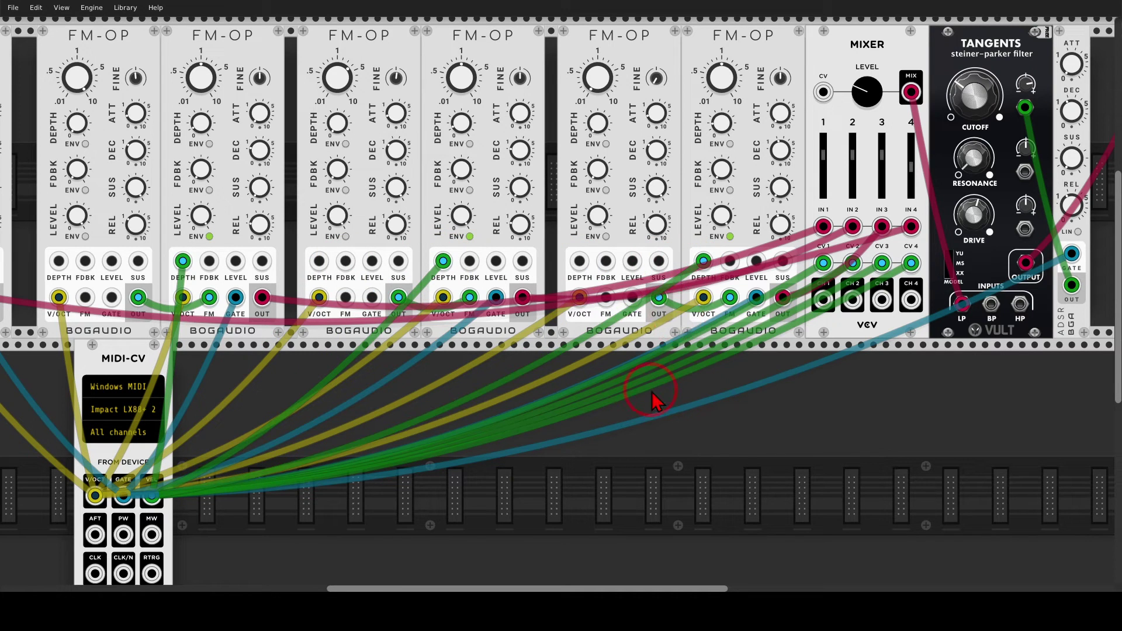
{"action": "left_click_drag", "start_coordinate": [633, 391], "coordinate": [636, 416]}
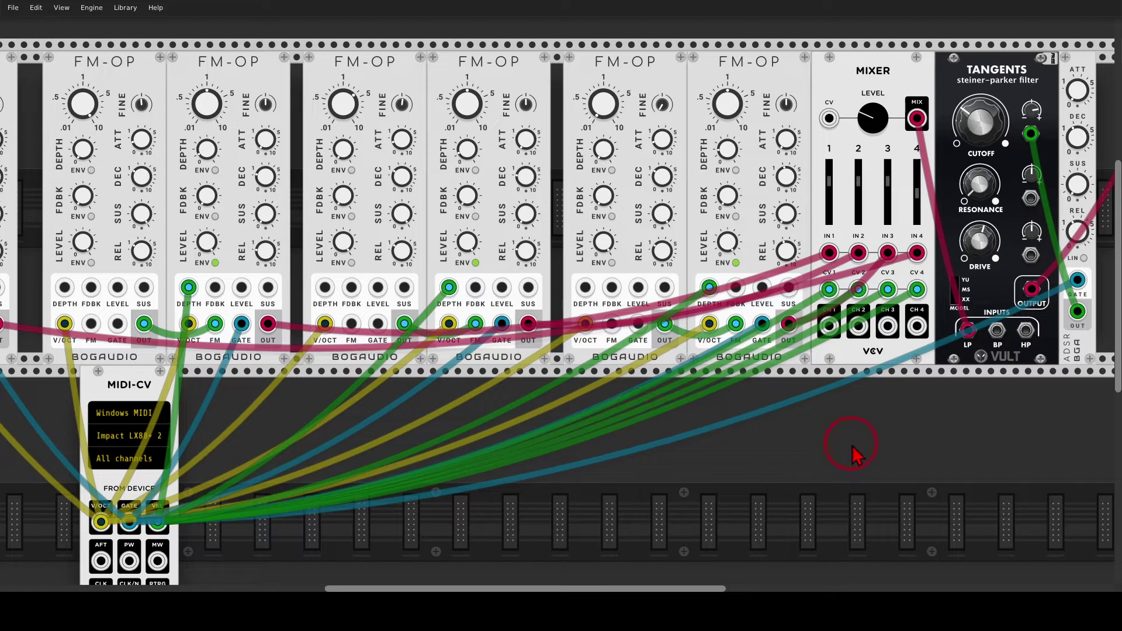
Step: Move ADSR away from Tangents, search the module library for "vca", and place the VCV VCA between the two
{"action": "left_click_drag", "start_coordinate": [856, 449], "coordinate": [596, 438]}
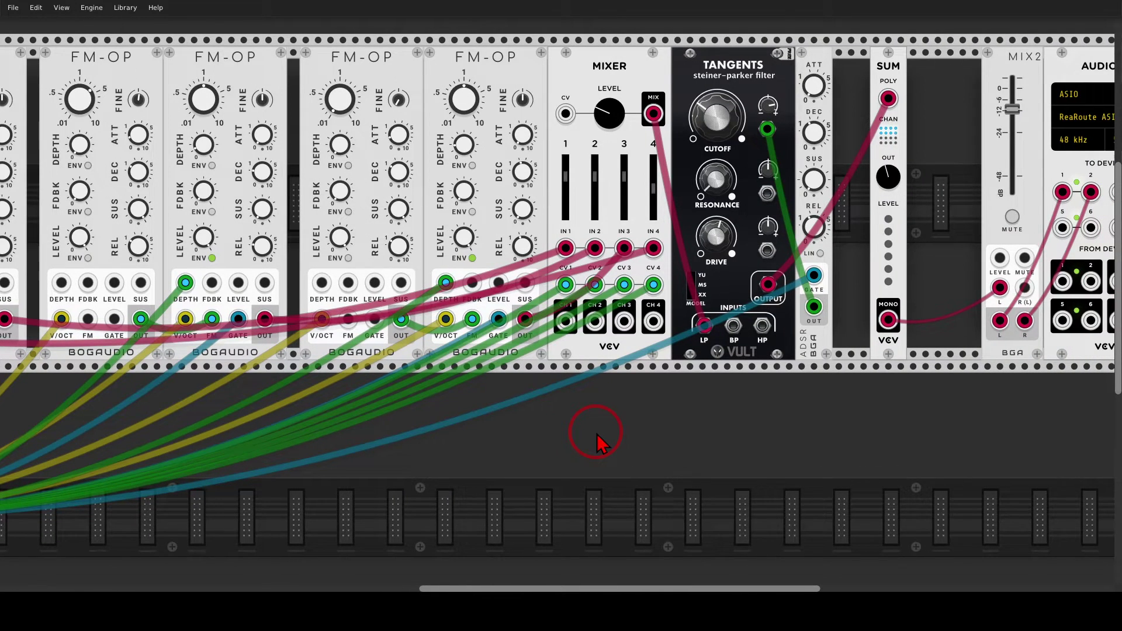
{"action": "left_click_drag", "start_coordinate": [702, 426], "coordinate": [672, 450]}
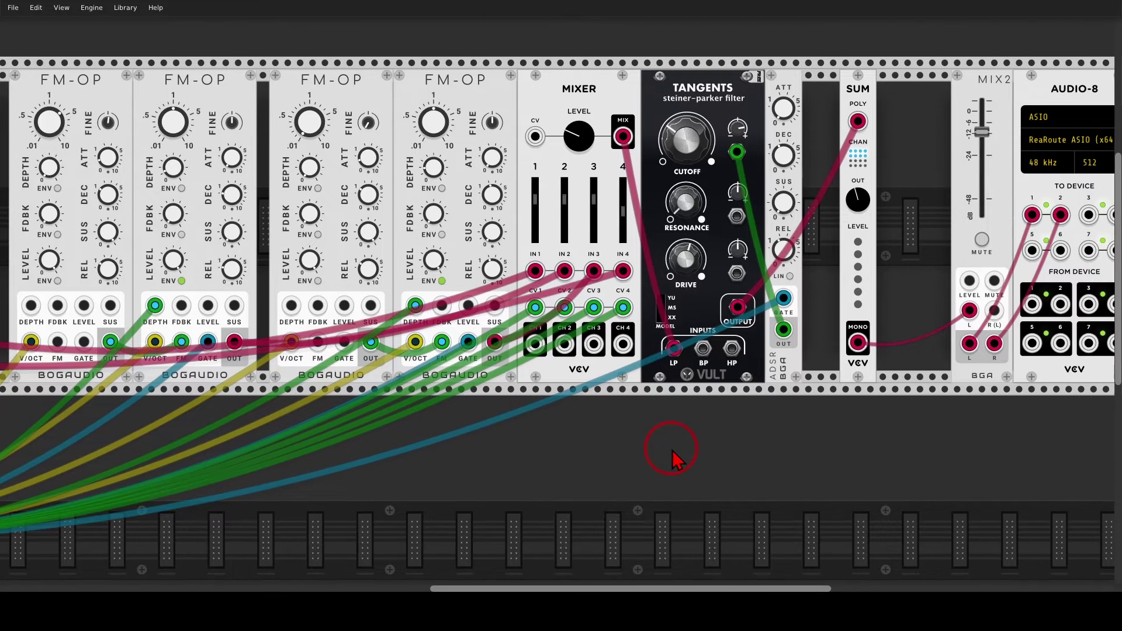
{"action": "left_click_drag", "start_coordinate": [796, 83], "coordinate": [845, 87]}
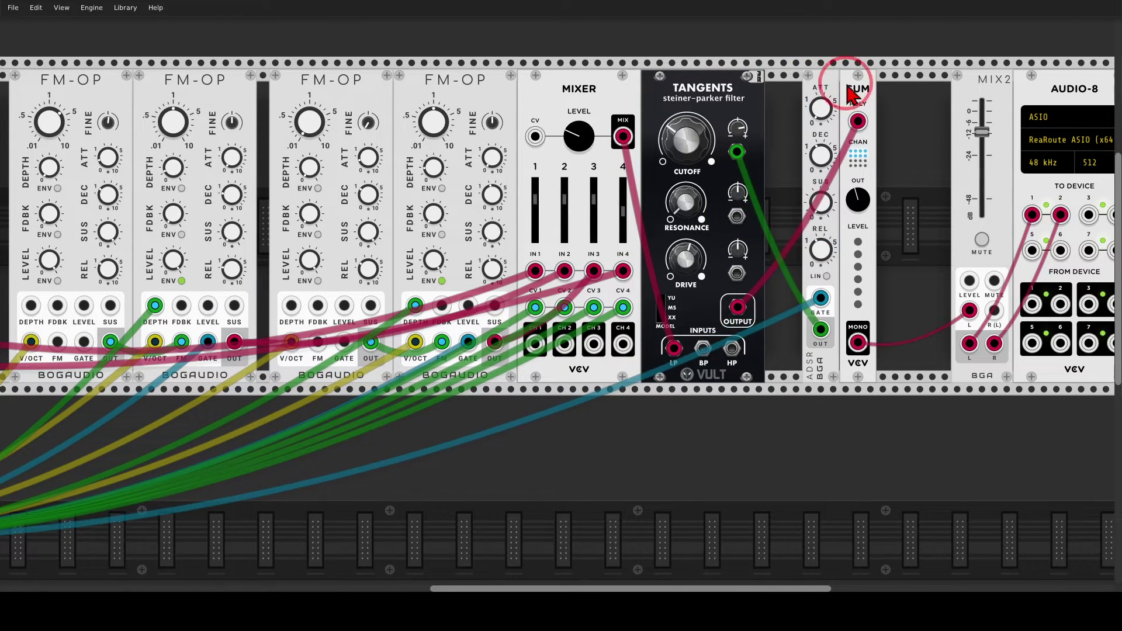
{"action": "right_click", "coordinate": [794, 102]}
{"action": "type", "text": "vca"}
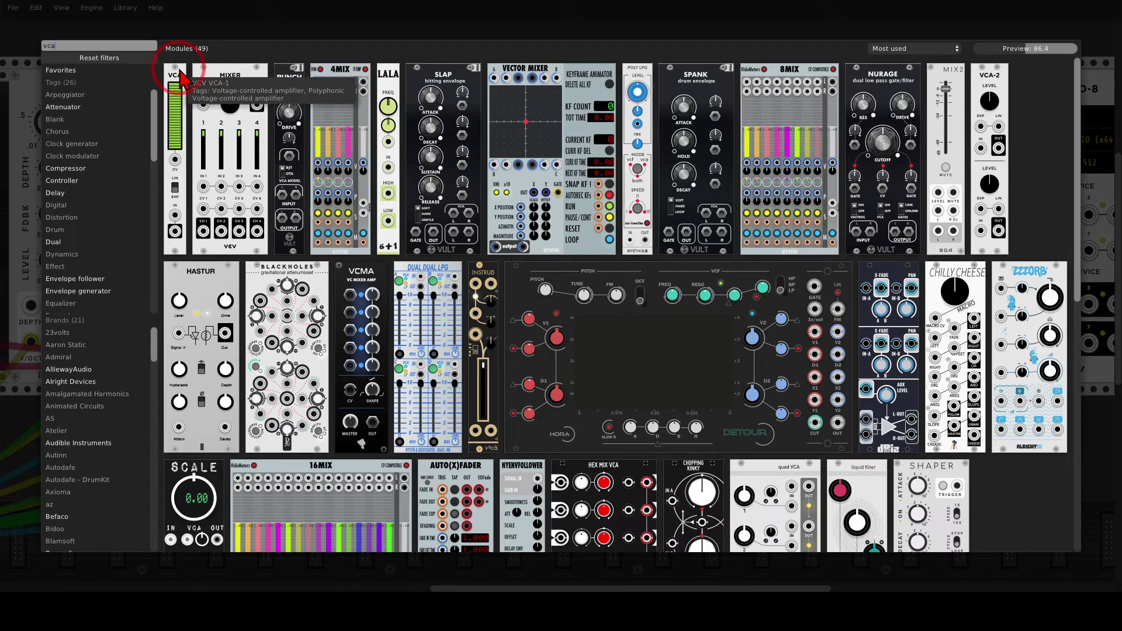
{"action": "left_click_drag", "start_coordinate": [174, 87], "coordinate": [777, 94]}
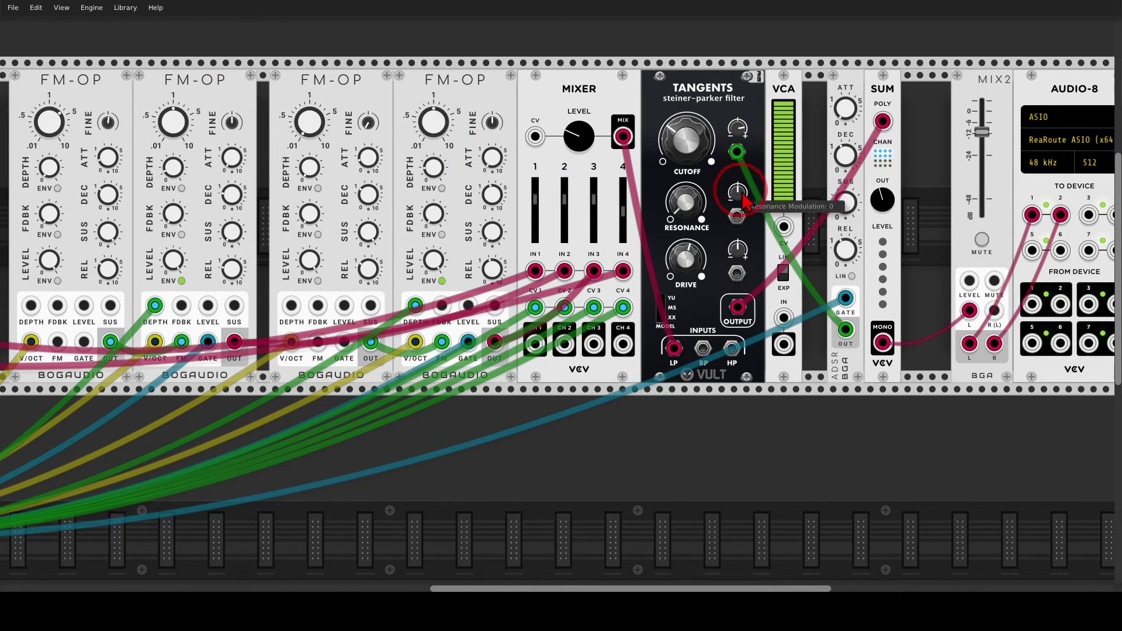
Step: Route ADSR's output through VCA to the cutoff CV of Tangents and patch MIDI-CV's VEL to VCA's CV input
{"action": "mouse_move", "coordinate": [737, 153]}
{"action": "left_mouse_down"}
{"action": "mouse_move", "coordinate": [764, 288]}
{"action": "mouse_move", "coordinate": [783, 318]}
{"action": "mouse_move", "coordinate": [754, 246]}
{"action": "mouse_move", "coordinate": [736, 152]}
{"action": "left_mouse_up"}
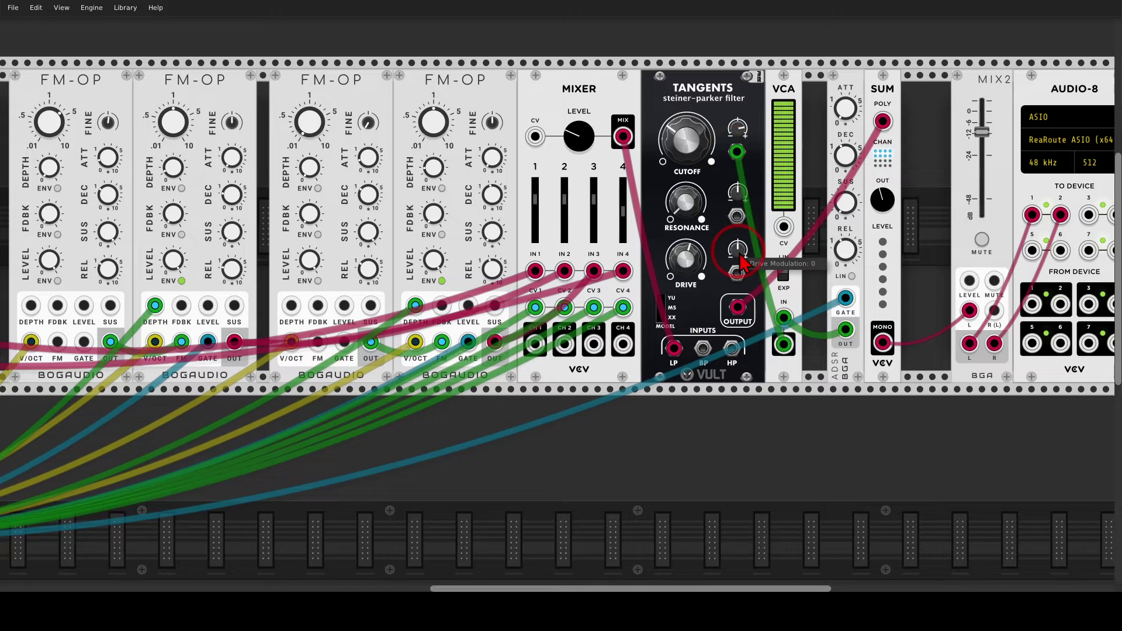
{"action": "left_click_drag", "start_coordinate": [737, 271], "coordinate": [784, 226]}
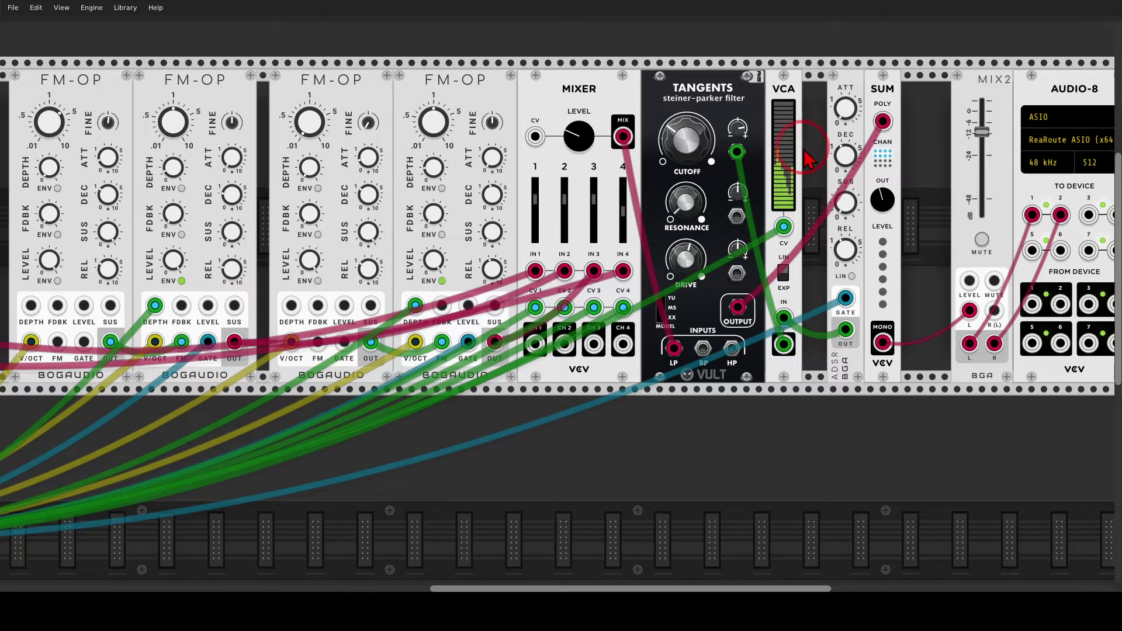
{"action": "mouse_move", "coordinate": [800, 141]}
{"action": "left_mouse_down"}
{"action": "mouse_move", "coordinate": [750, 186]}
{"action": "mouse_move", "coordinate": [771, 221]}
{"action": "mouse_move", "coordinate": [816, 175]}
{"action": "mouse_move", "coordinate": [807, 142]}
{"action": "left_mouse_up"}
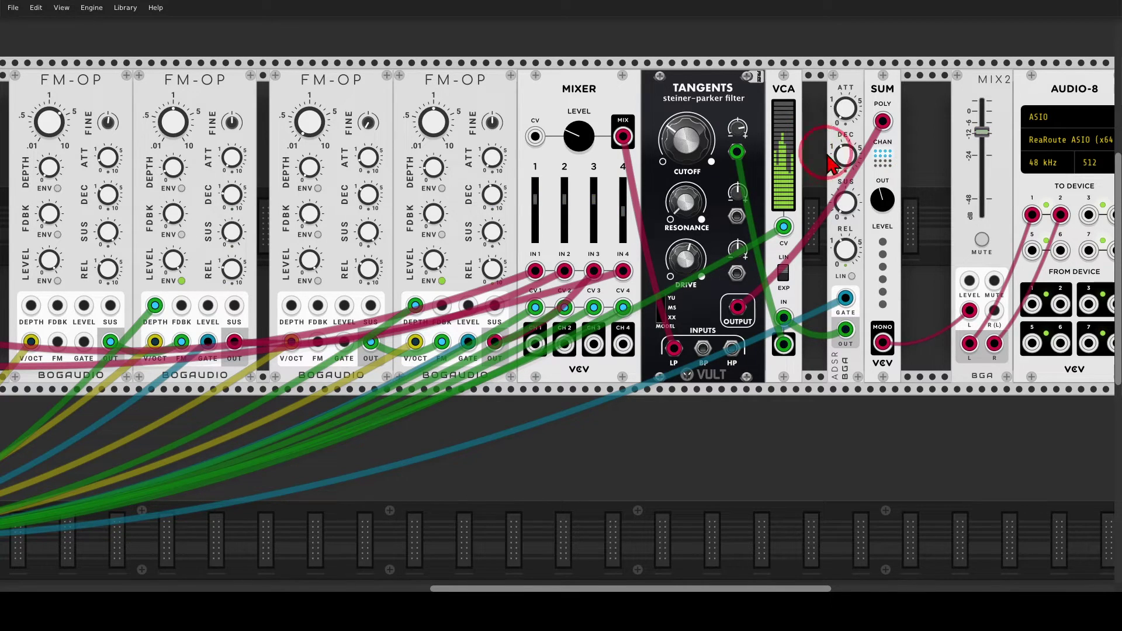
Step: Set SUM's output level to 57.55%
{"action": "mouse_move", "coordinate": [882, 200]}
{"action": "left_mouse_down"}
{"action": "mouse_move", "coordinate": [882, 190]}
{"action": "mouse_move", "coordinate": [884, 210]}
{"action": "left_mouse_up"}
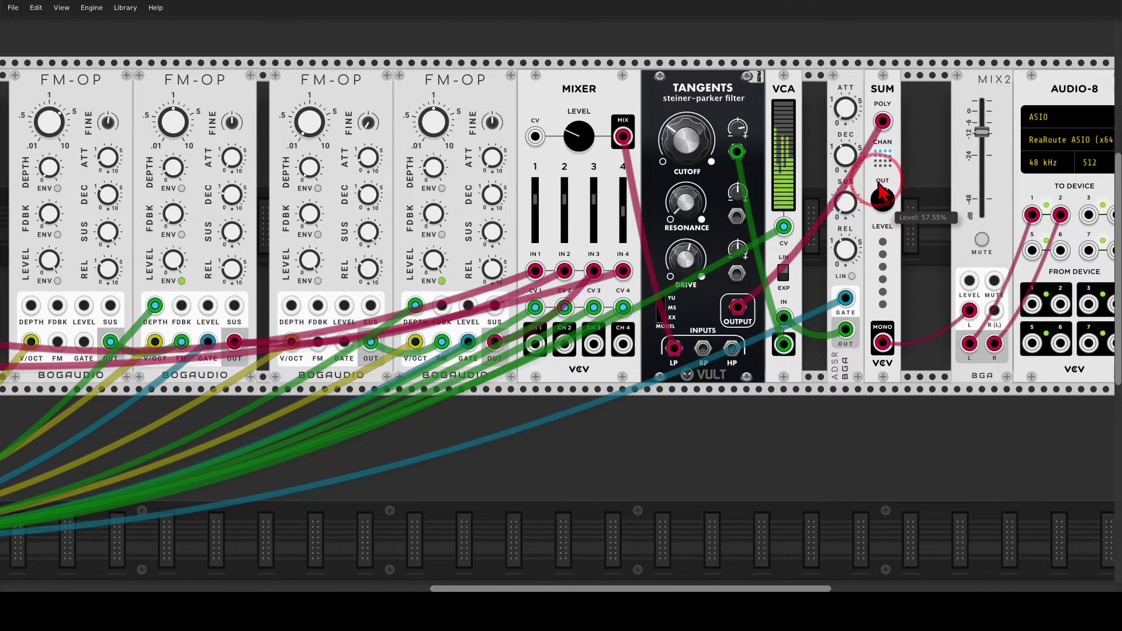
Step: Move SUM directly beside ADSR, search the module library for "vcf", and place the VCV VCF next to SUM
{"action": "left_click_drag", "start_coordinate": [887, 94], "coordinate": [725, 88]}
{"action": "right_click", "coordinate": [782, 138]}
{"action": "key", "text": "BackSpace"}
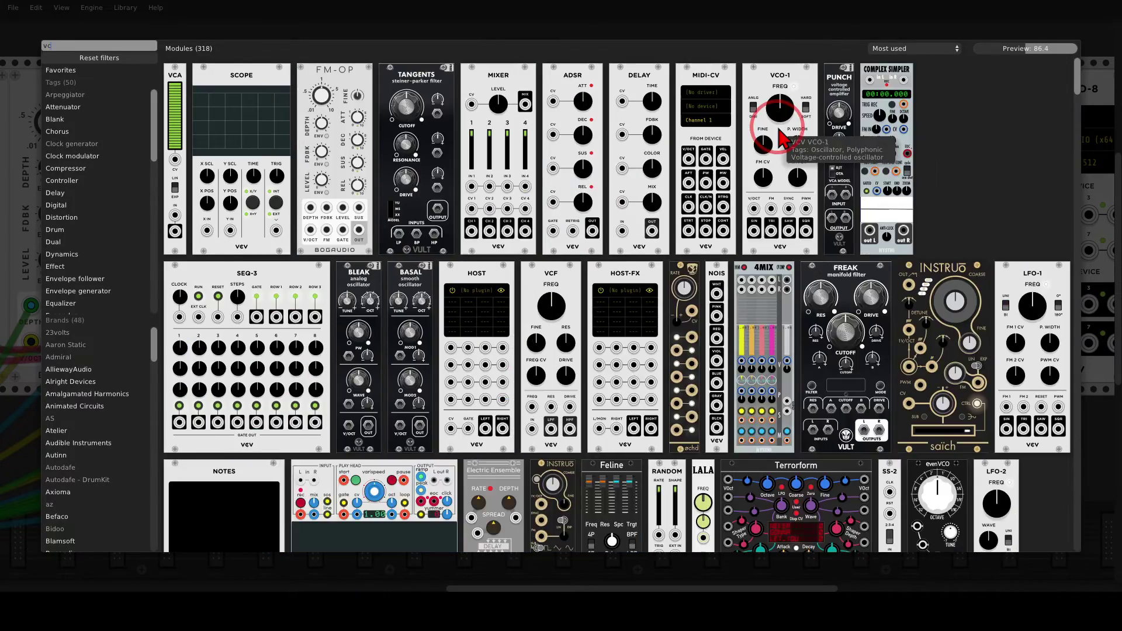
{"action": "type", "text": "f"}
{"action": "left_click", "coordinate": [270, 88]}
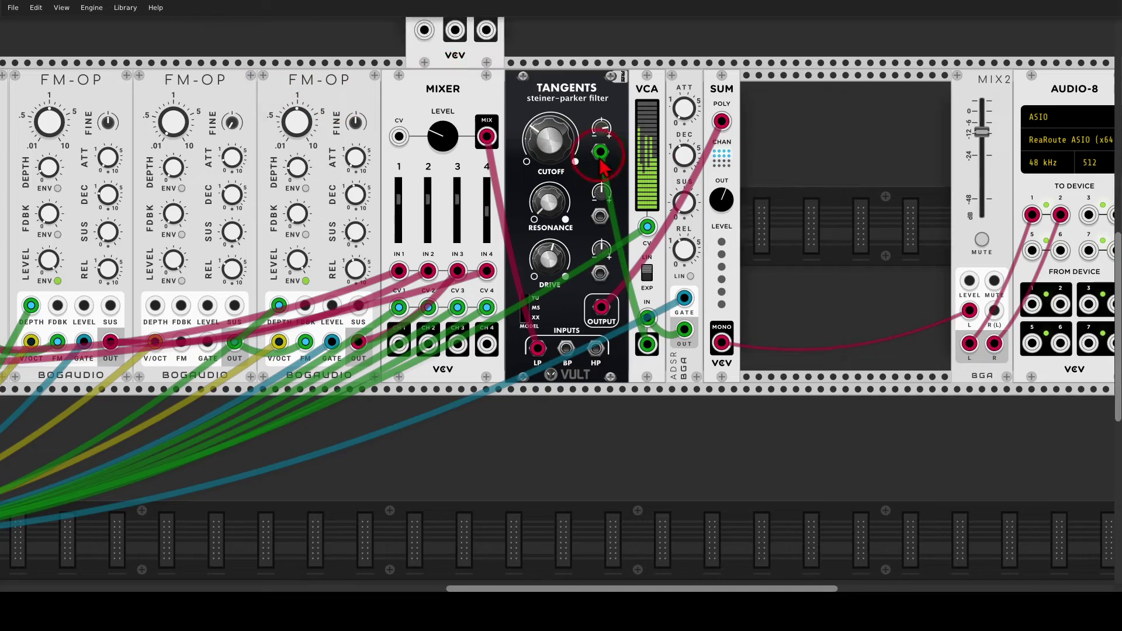
{"action": "left_click", "coordinate": [759, 265]}
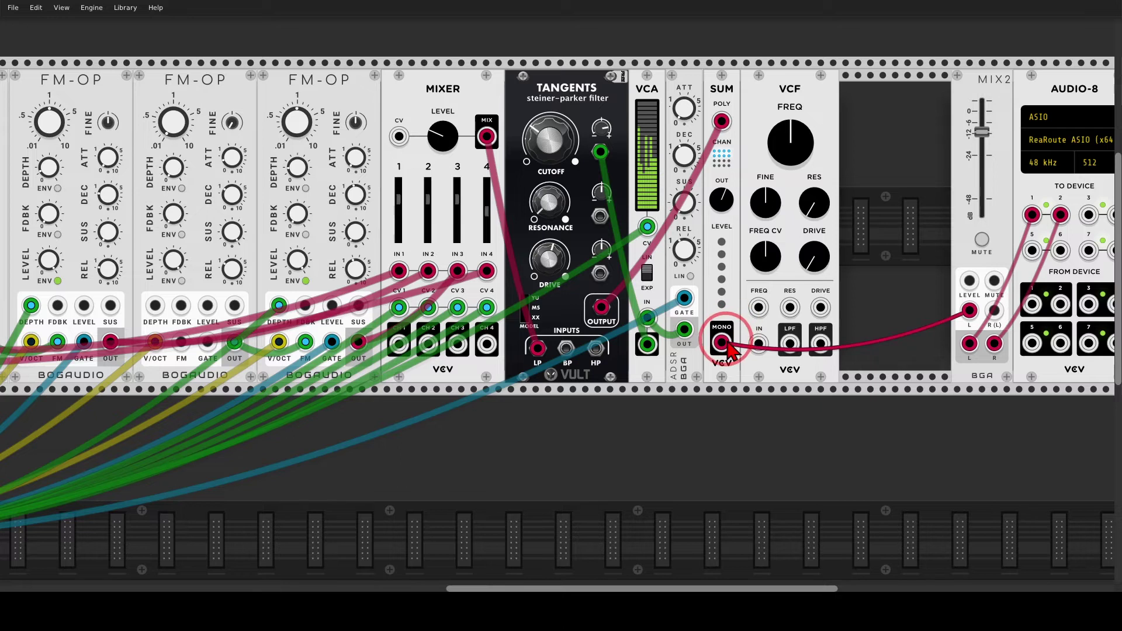
Step: Reroute SUM's MONO output from MIX2 to VCF's IN
{"action": "left_click_drag", "start_coordinate": [721, 343], "coordinate": [757, 343]}
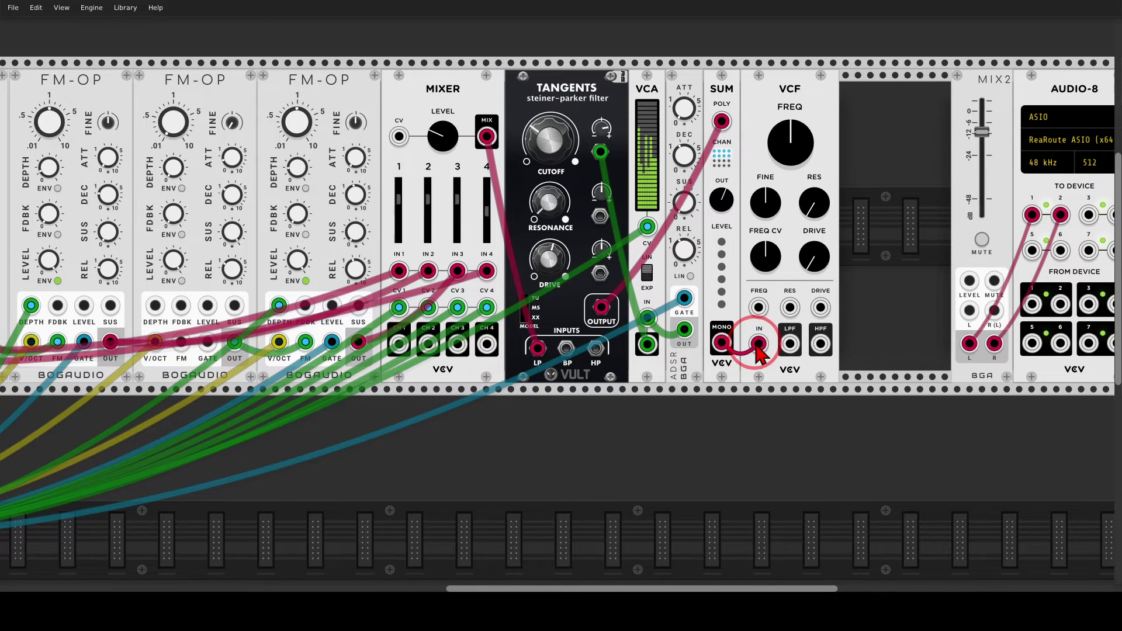
{"action": "left_click_drag", "start_coordinate": [863, 337], "coordinate": [799, 324]}
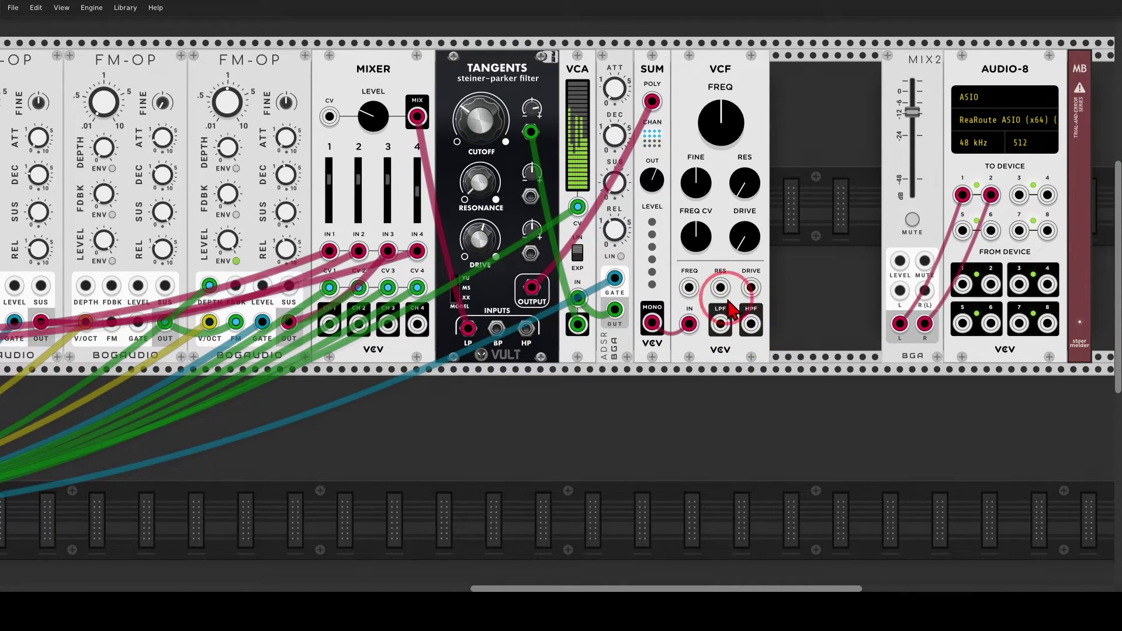
{"action": "mouse_move", "coordinate": [728, 299]}
{"action": "left_mouse_down"}
{"action": "mouse_move", "coordinate": [697, 333]}
{"action": "mouse_move", "coordinate": [733, 342]}
{"action": "mouse_move", "coordinate": [727, 297]}
{"action": "mouse_move", "coordinate": [742, 341]}
{"action": "mouse_move", "coordinate": [777, 335]}
{"action": "mouse_move", "coordinate": [770, 303]}
{"action": "left_mouse_up"}
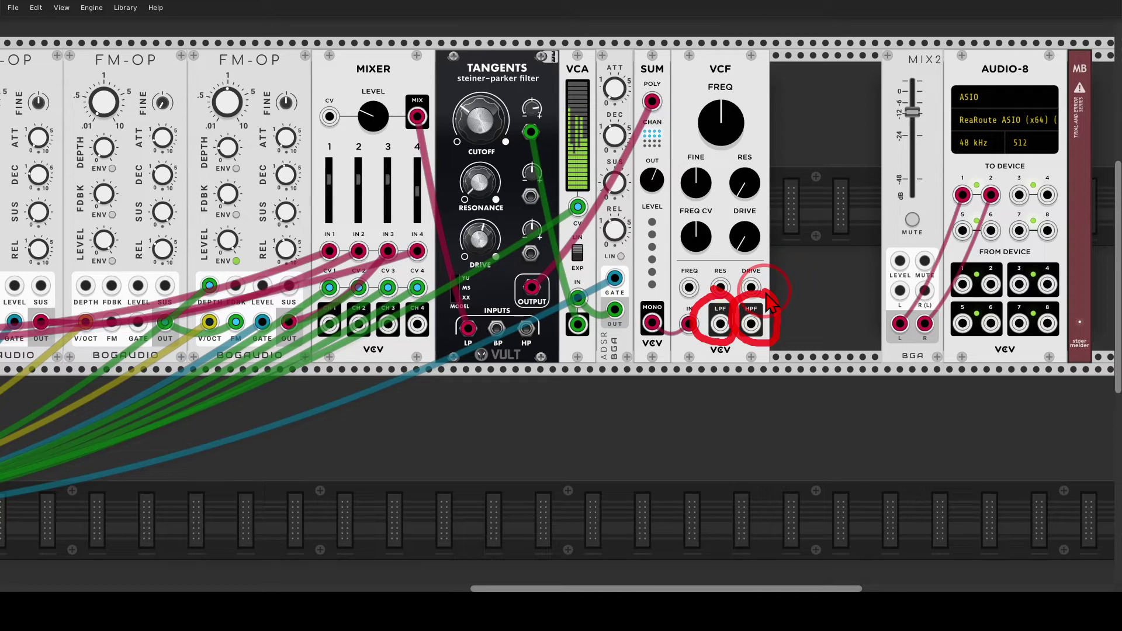
{"action": "key", "text": "Escape"}
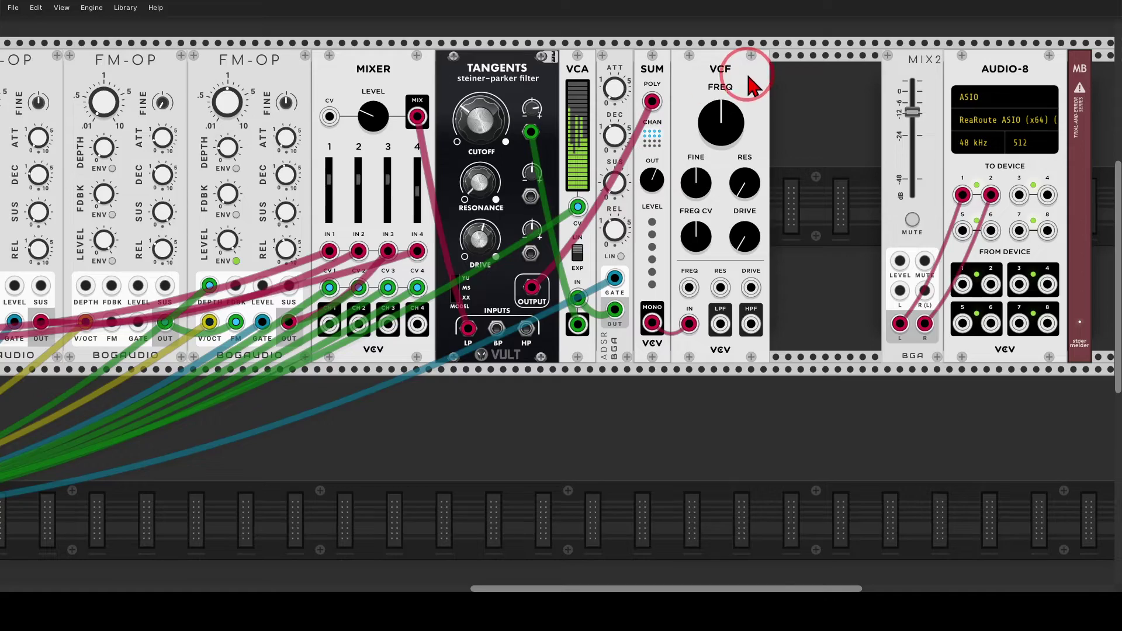
Step: Search the module library for "mix" and add the Bogaudio MIX4 between VCF and MIX2
{"action": "right_click", "coordinate": [723, 106]}
{"action": "type", "text": "mix"}
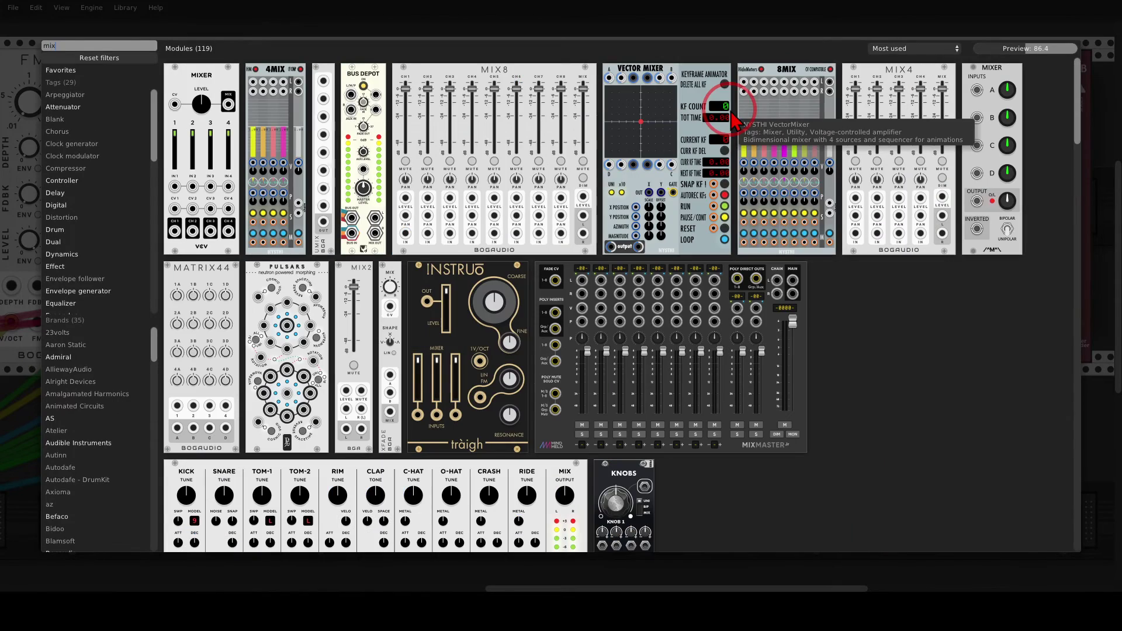
{"action": "left_click", "coordinate": [857, 82]}
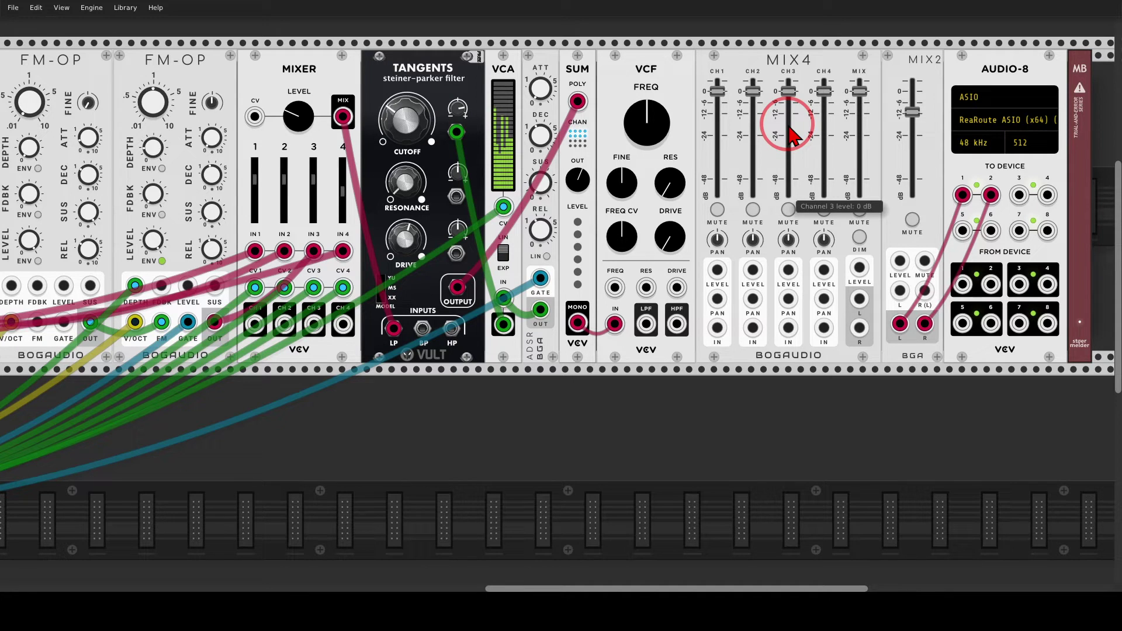
Step: Patch VCF's LPF output to MIX4's channel 1 input and MIX4's L and R outputs to MIX2's L and R inputs
{"action": "left_click_drag", "start_coordinate": [646, 324], "coordinate": [717, 329]}
{"action": "left_click_drag", "start_coordinate": [859, 299], "coordinate": [900, 290]}
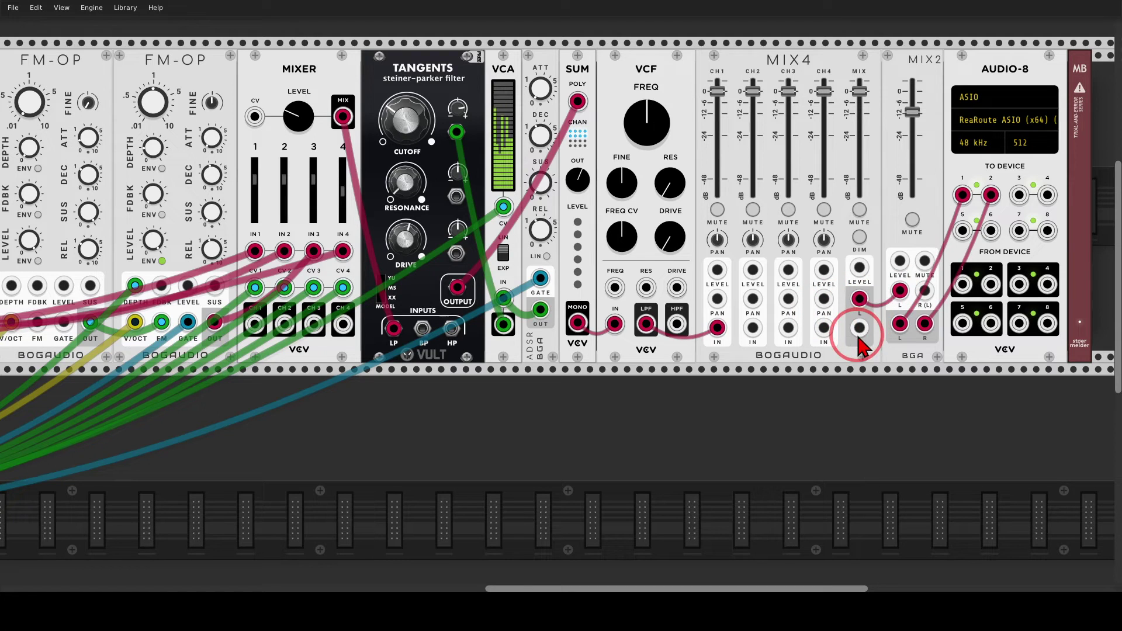
{"action": "left_click_drag", "start_coordinate": [859, 336], "coordinate": [923, 290]}
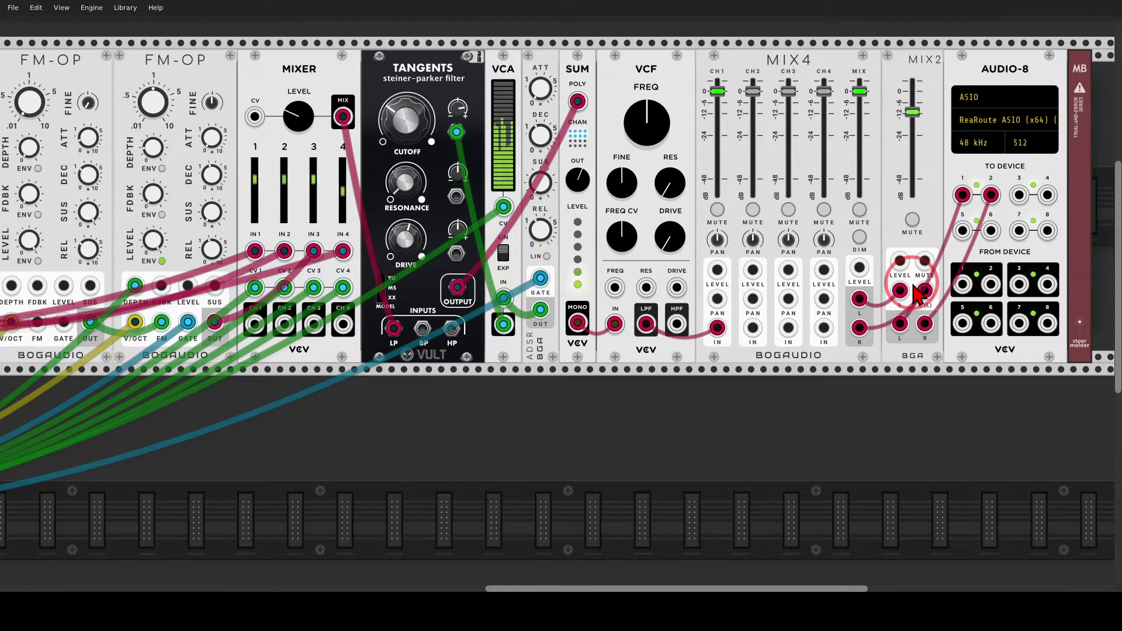
Step: Set VCF's frequency to 353.7 Hz and feed its HPF output into MIX4's channel 2, briefly soloing that channel
{"action": "left_click_drag", "start_coordinate": [663, 120], "coordinate": [669, 140]}
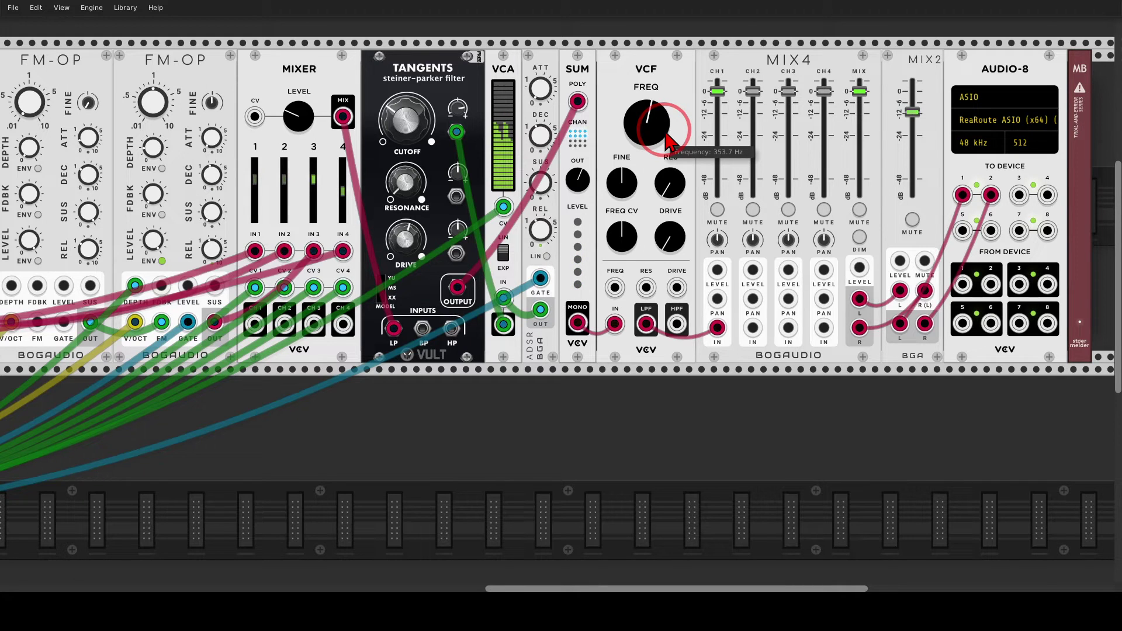
{"action": "left_click_drag", "start_coordinate": [677, 323], "coordinate": [753, 326]}
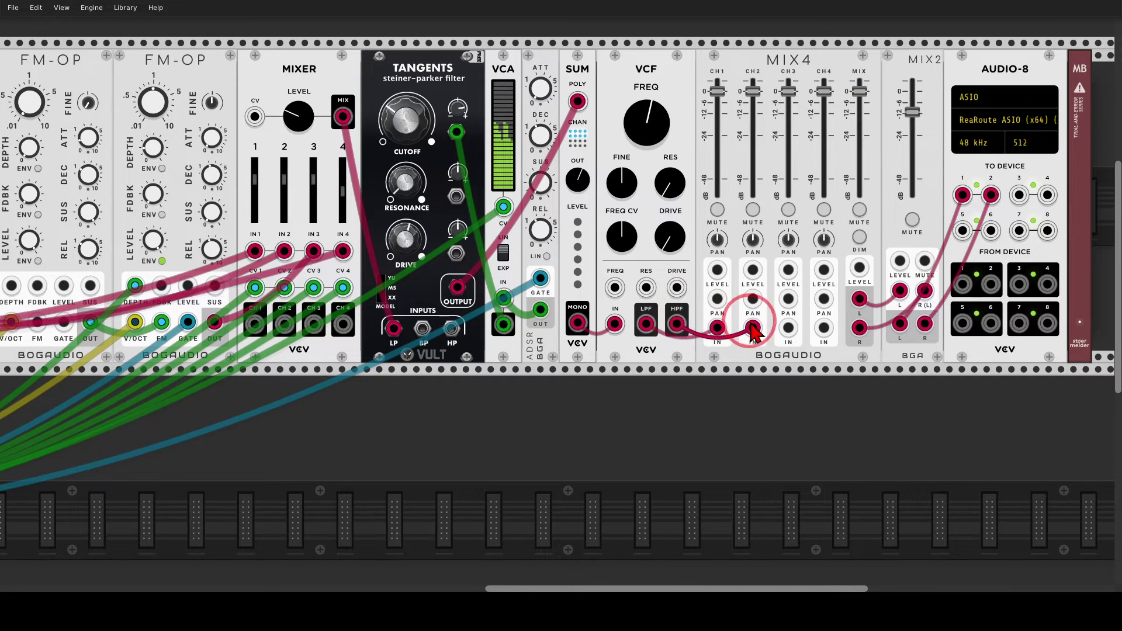
{"action": "left_click", "coordinate": [753, 210]}
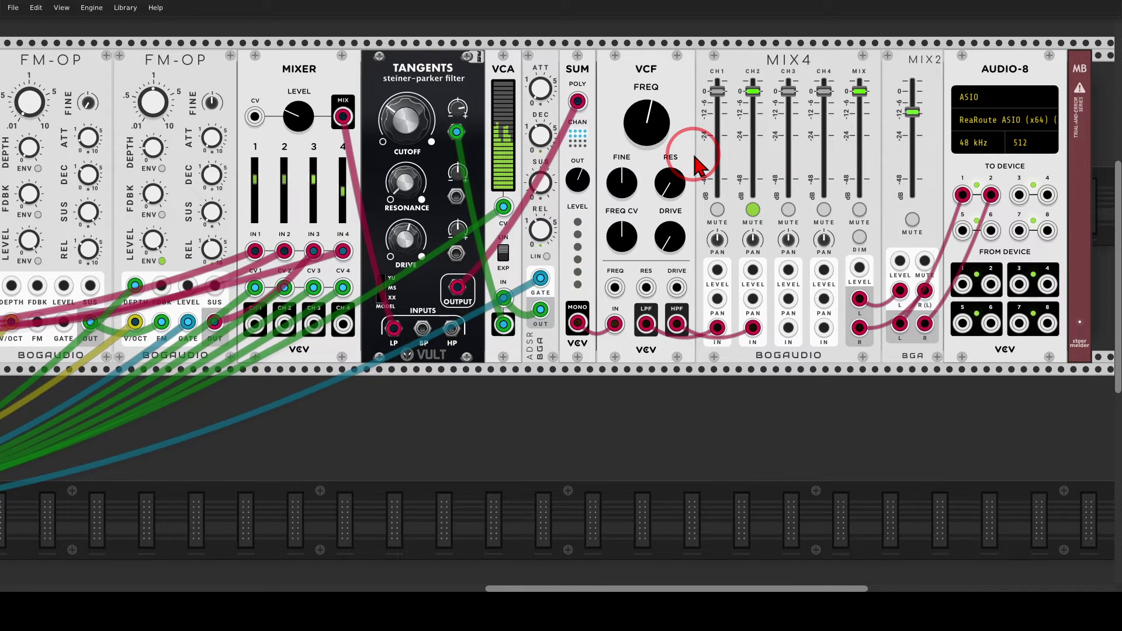
{"action": "left_click", "coordinate": [754, 212]}
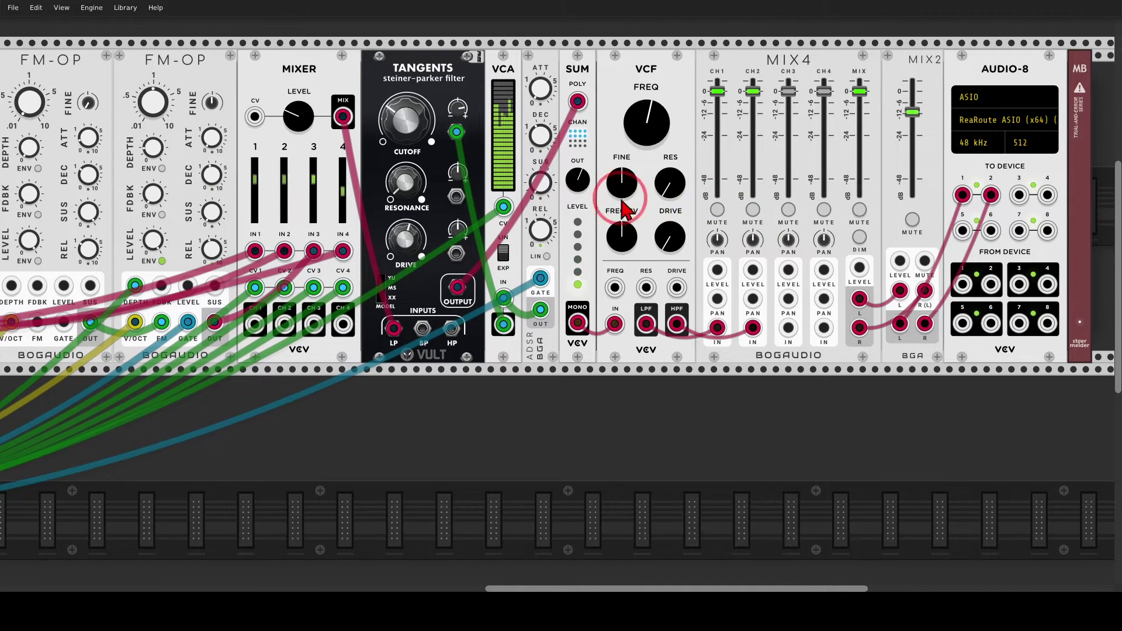
Step: Set SUM's output level to 40.75% and raise MIX2's fader to just below 0 dB
{"action": "left_click_drag", "start_coordinate": [577, 178], "coordinate": [577, 193]}
{"action": "left_click_drag", "start_coordinate": [917, 111], "coordinate": [917, 94]}
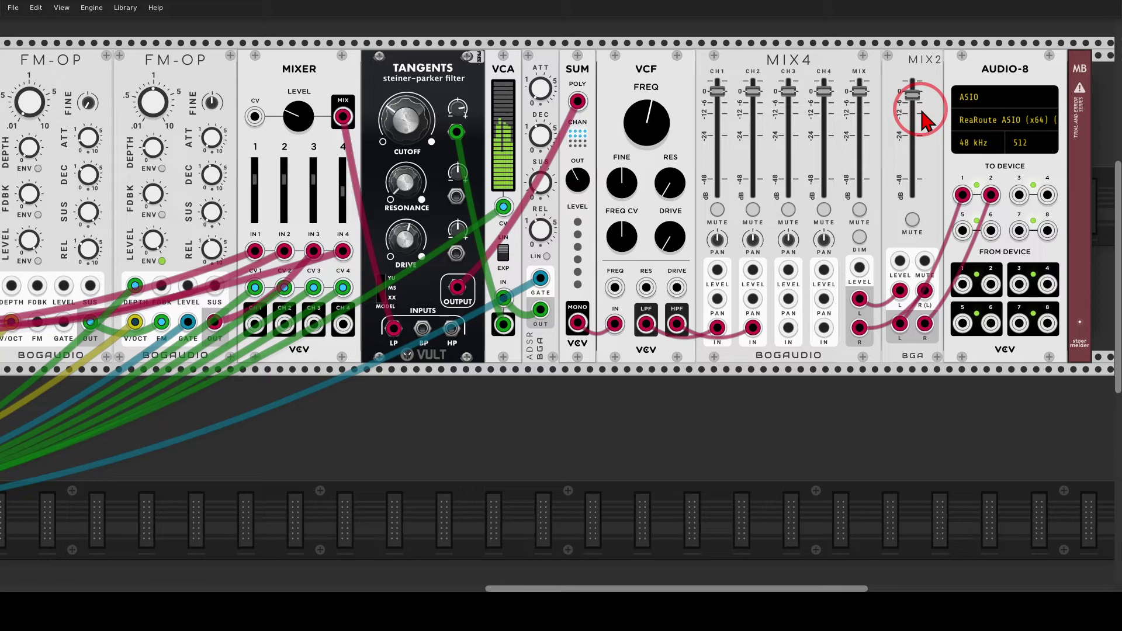
Step: Shift MIX4 away from MIX2, search the module library for "llfo", and place the Bogaudio LLFO in the gap
{"action": "left_click_drag", "start_coordinate": [821, 66], "coordinate": [736, 73]}
{"action": "right_click", "coordinate": [817, 118]}
{"action": "type", "text": "llfo"}
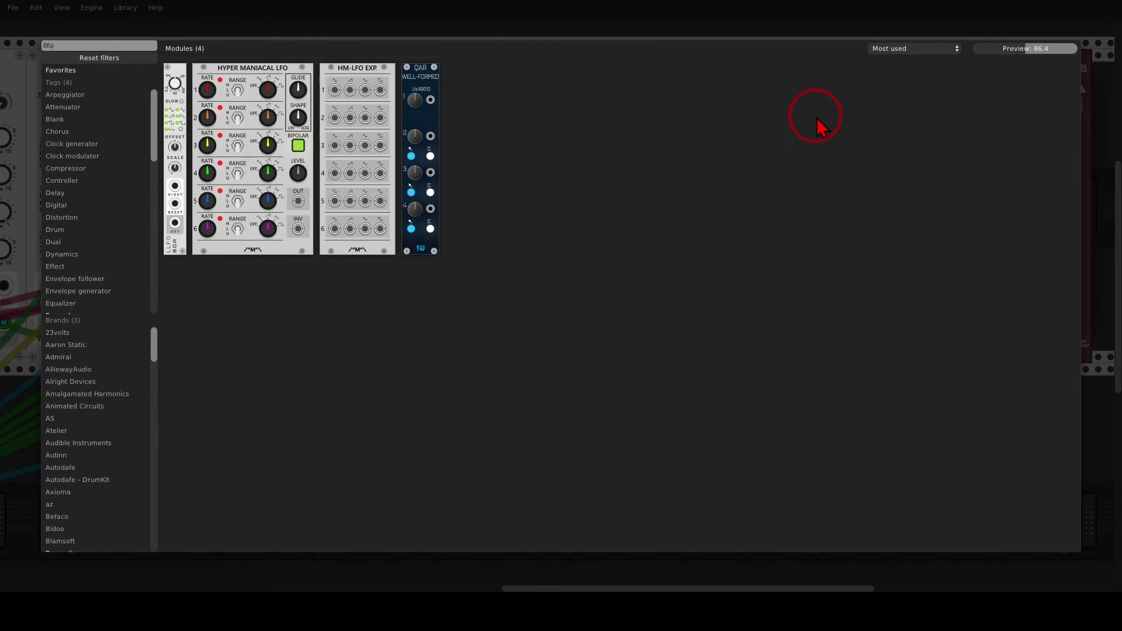
{"action": "left_click", "coordinate": [179, 77]}
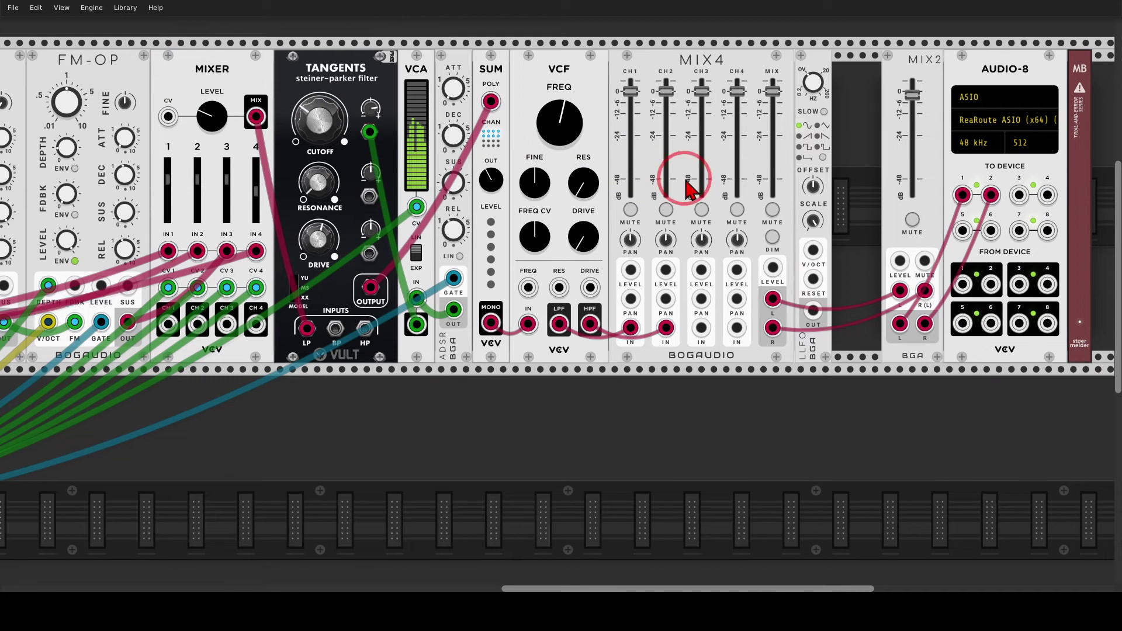
Step: Patch LLFO's output to MIX4's channel 2 PAN input and offset channel 2's pan knob from centre
{"action": "left_click_drag", "start_coordinate": [814, 314], "coordinate": [665, 299]}
{"action": "mouse_move", "coordinate": [665, 240]}
{"action": "left_mouse_down"}
{"action": "mouse_move", "coordinate": [557, 286]}
{"action": "mouse_move", "coordinate": [663, 242]}
{"action": "left_mouse_up"}
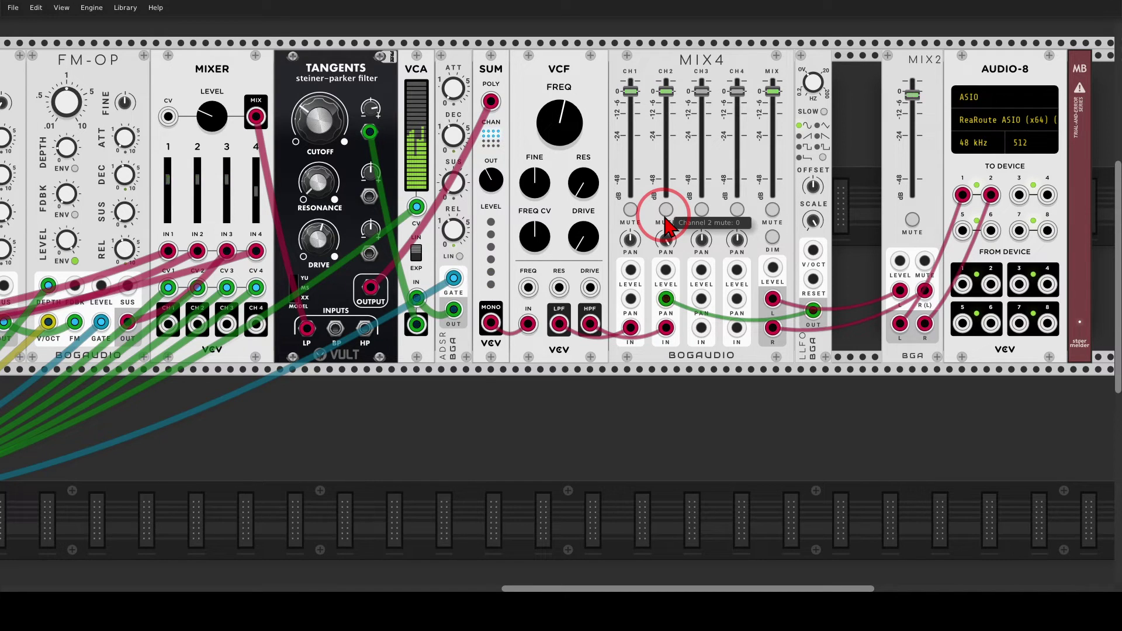
{"action": "left_click_drag", "start_coordinate": [666, 240], "coordinate": [559, 296]}
Step: Duplicate LLFO, switch the copy to SLOW with its scale reduced, and patch its output to the first LLFO's V/OCT
{"action": "left_click", "coordinate": [815, 115]}
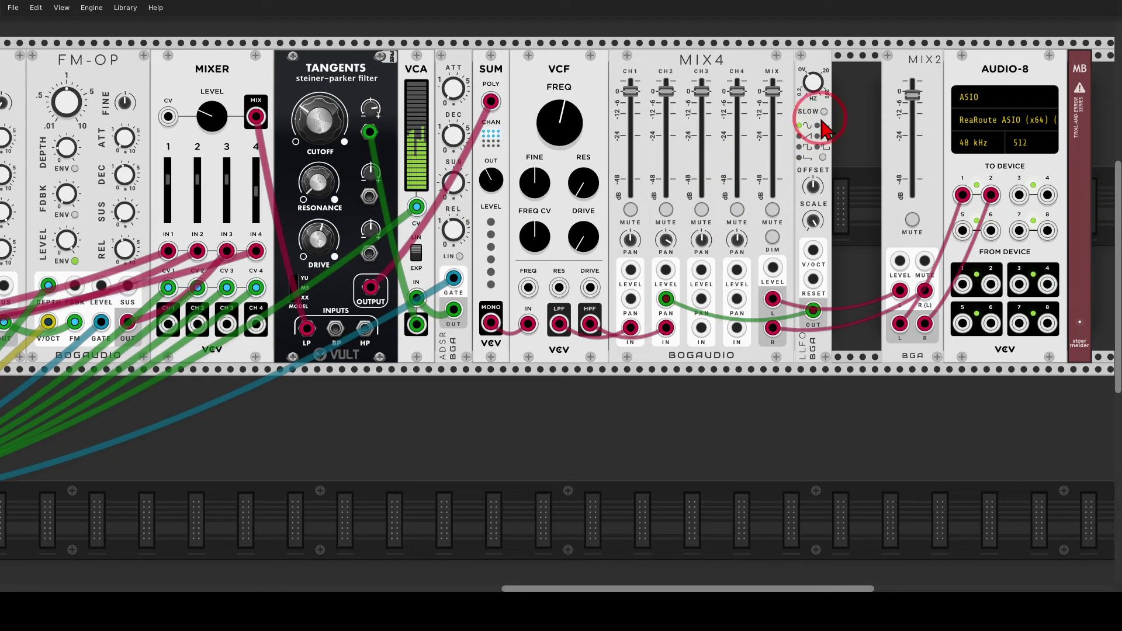
{"action": "key", "text": "ctrl+d"}
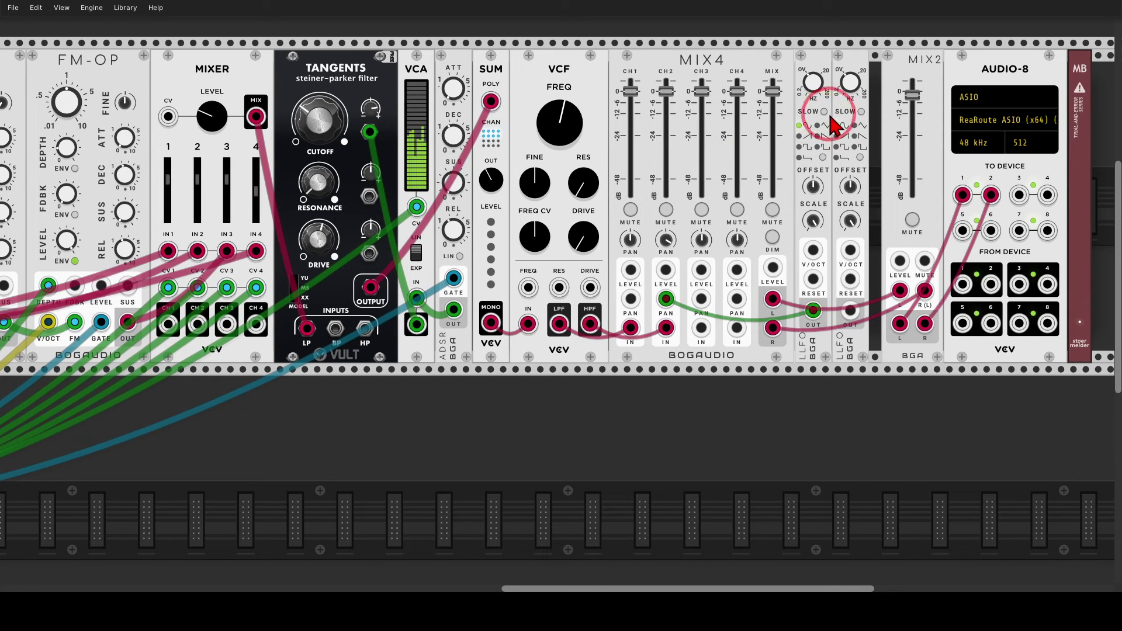
{"action": "left_click", "coordinate": [861, 113]}
{"action": "left_click_drag", "start_coordinate": [851, 221], "coordinate": [559, 296]}
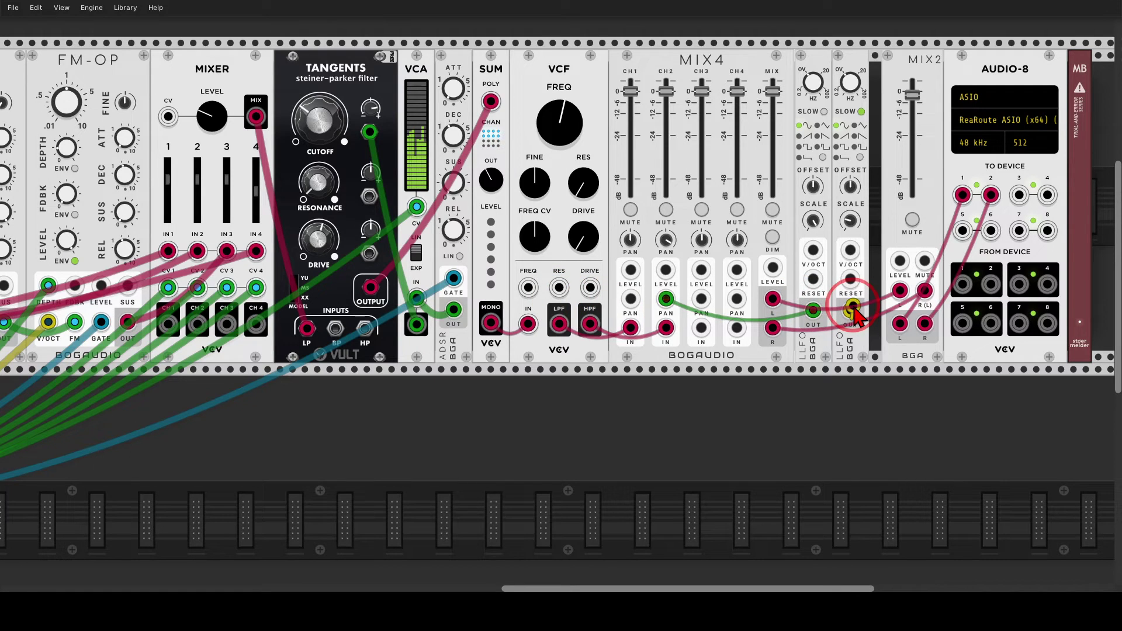
{"action": "left_click_drag", "start_coordinate": [843, 309], "coordinate": [813, 253]}
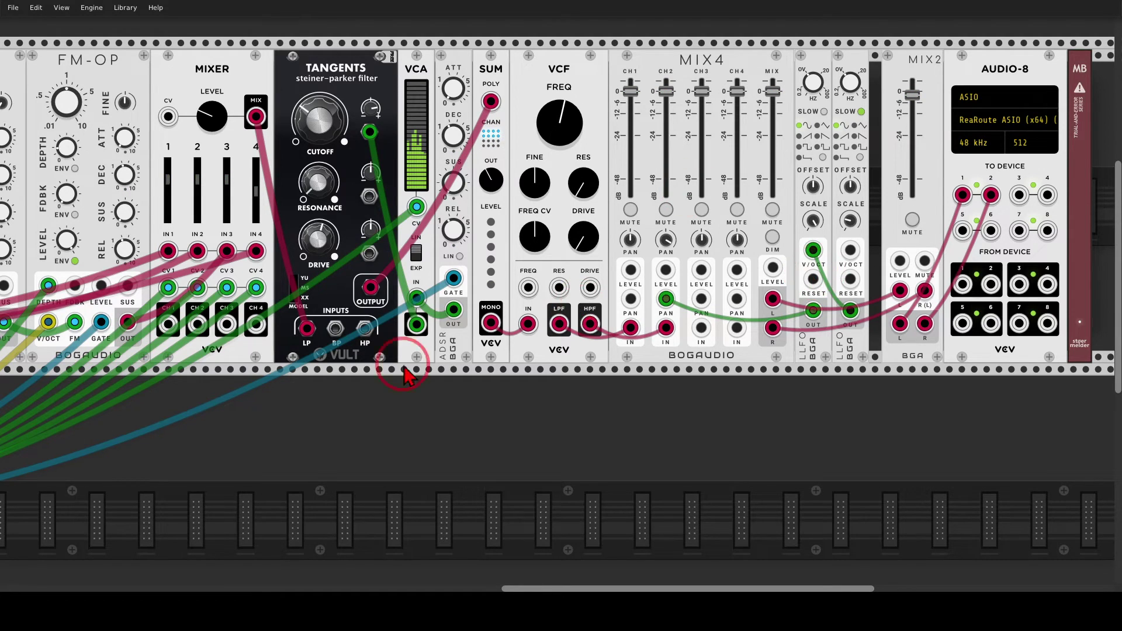
Step: Pull MIXER's channel 1, 2 and 4 faders down to -inf dB to hear channel 3 alone
{"action": "left_click_drag", "start_coordinate": [321, 388], "coordinate": [713, 409]}
{"action": "left_click_drag", "start_coordinate": [556, 197], "coordinate": [584, 232]}
{"action": "left_click_drag", "start_coordinate": [644, 205], "coordinate": [644, 232]}
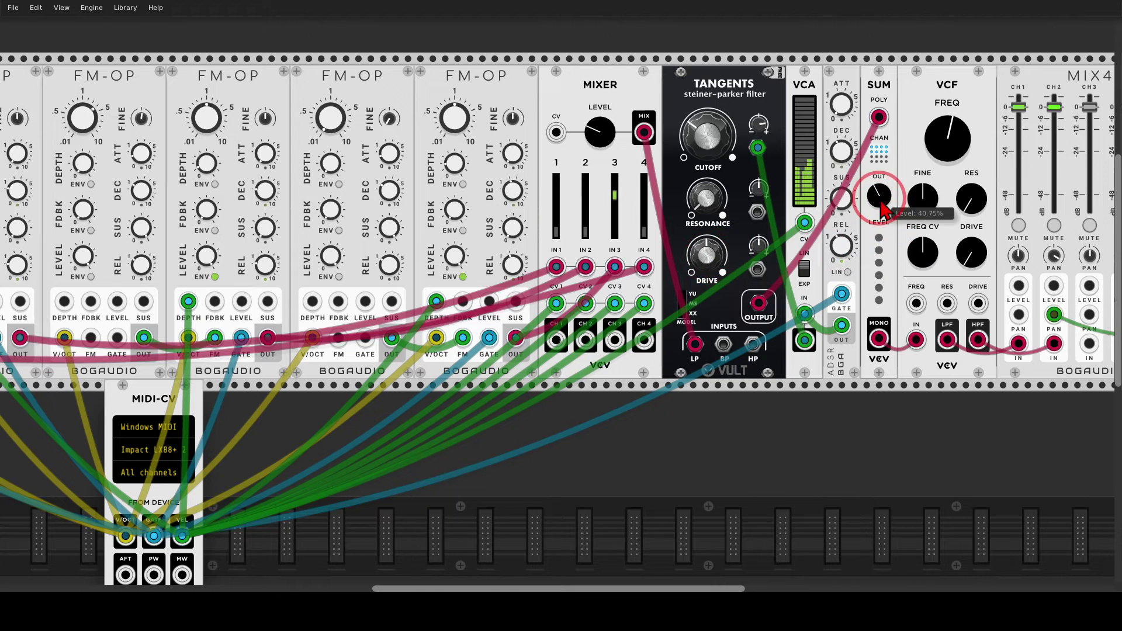
Step: Raise SUM's output level and adjust the DRIVE amount on Tangents
{"action": "left_click_drag", "start_coordinate": [880, 200], "coordinate": [880, 160]}
{"action": "left_click_drag", "start_coordinate": [706, 252], "coordinate": [706, 265]}
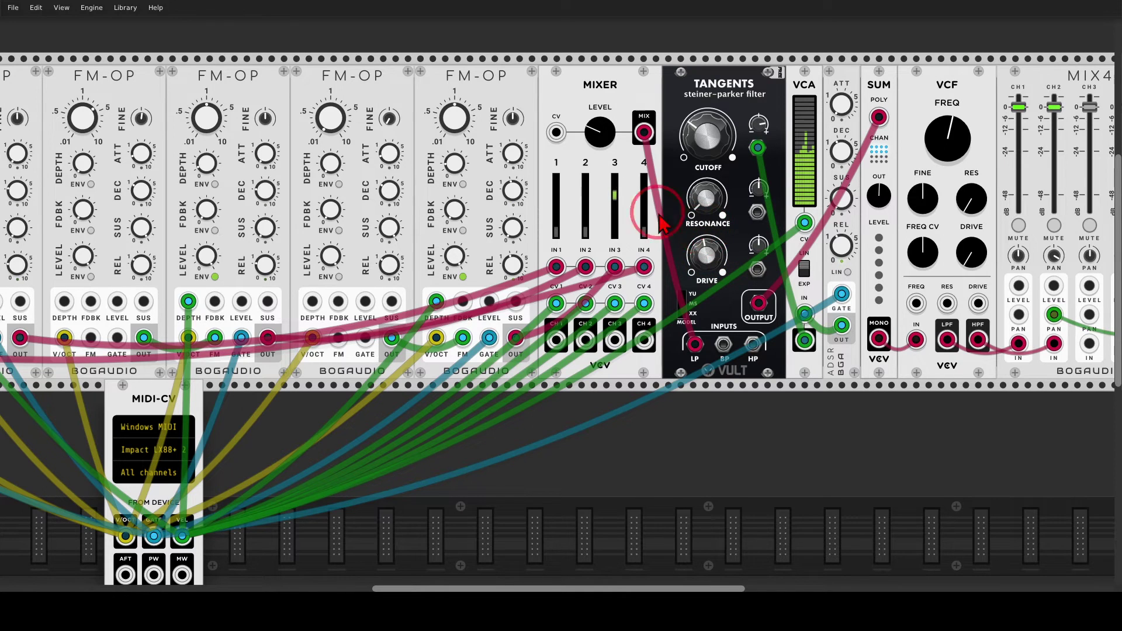
Step: Bring MIXER's channels 1 and 2 back up to mid level and set channel 4 to -6.3008 dB
{"action": "left_click_drag", "start_coordinate": [556, 229], "coordinate": [555, 201]}
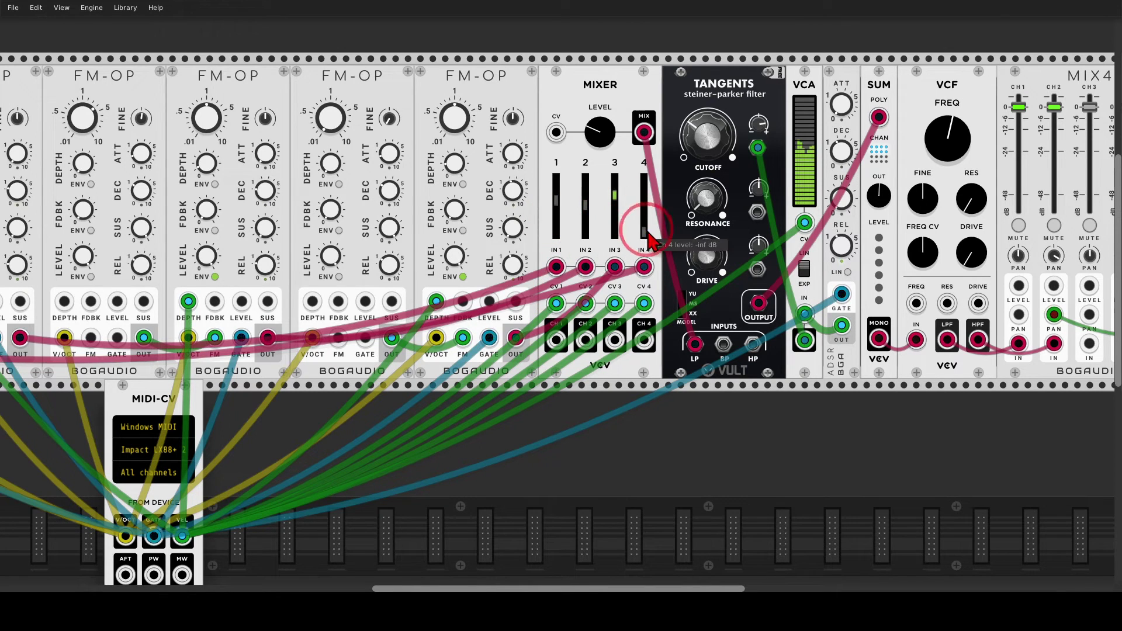
{"action": "left_click_drag", "start_coordinate": [644, 232], "coordinate": [644, 217]}
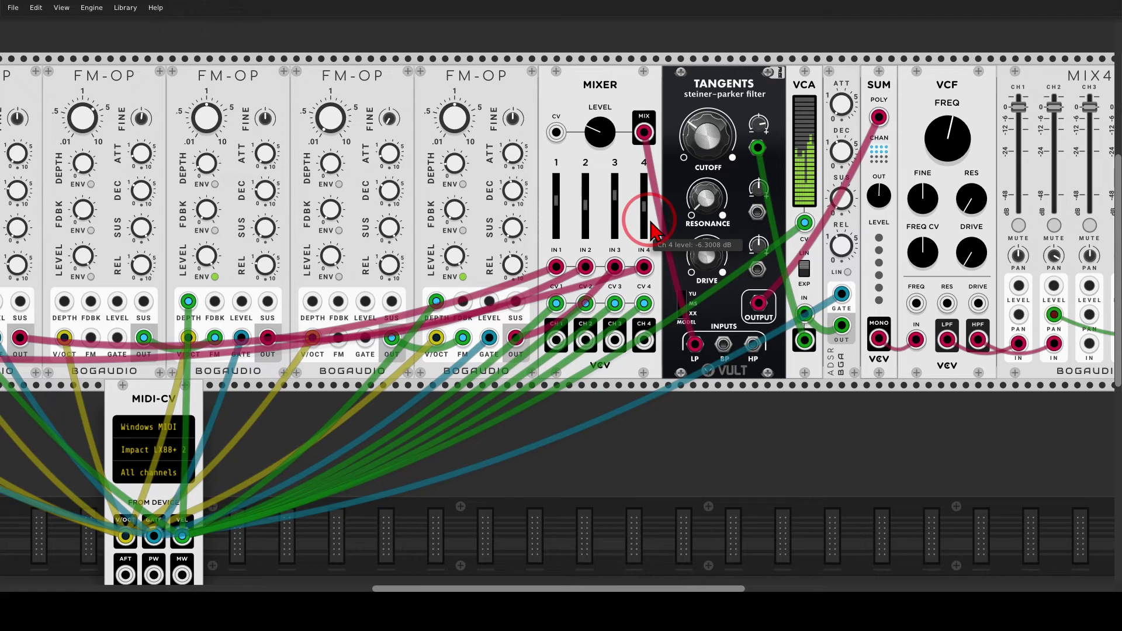
Step: Move MIX2 and AUDIO-8 aside, search the module library for "blob", and add Chronoblob2 next to the second LLFO
{"action": "left_click_drag", "start_coordinate": [863, 431], "coordinate": [413, 446]}
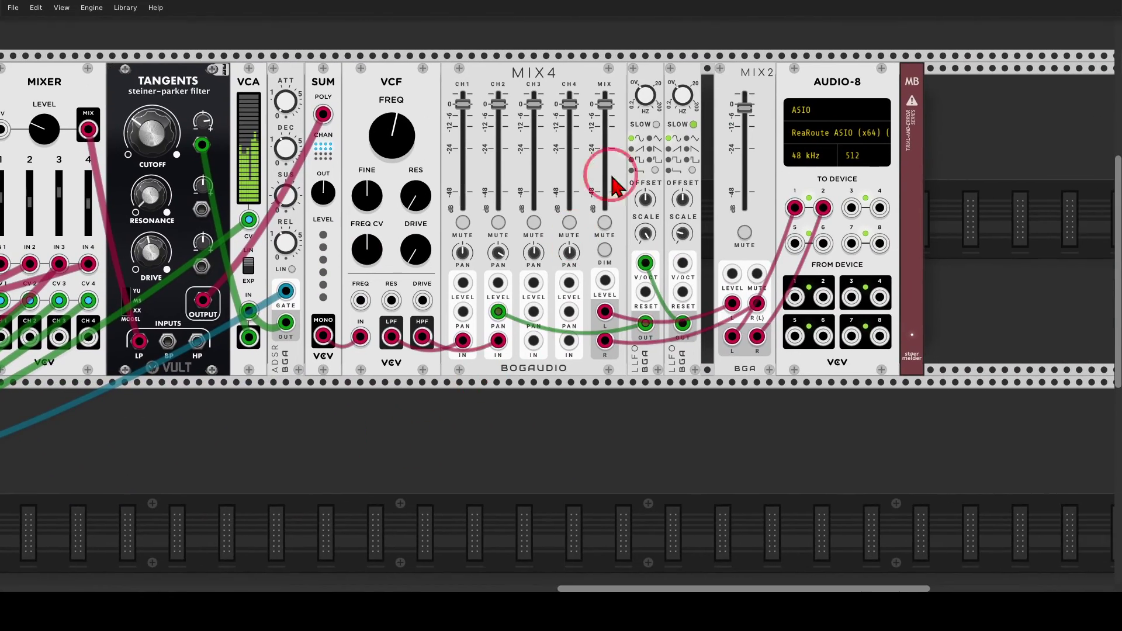
{"action": "left_click_drag", "start_coordinate": [746, 75], "coordinate": [1013, 82]}
{"action": "right_click", "coordinate": [887, 124]}
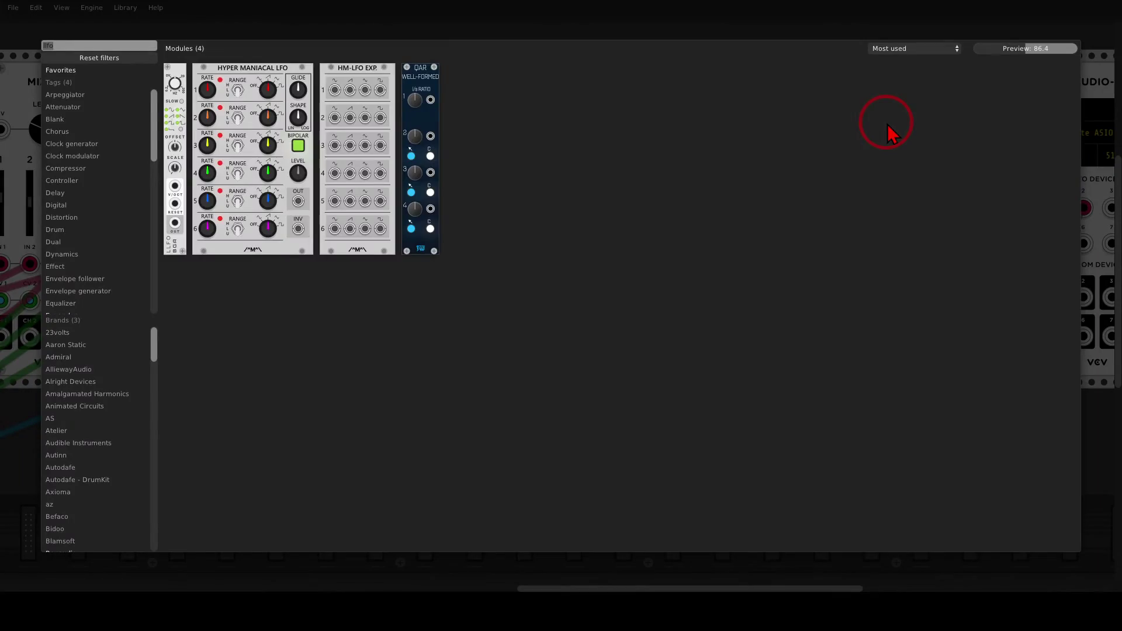
{"action": "type", "text": "blob"}
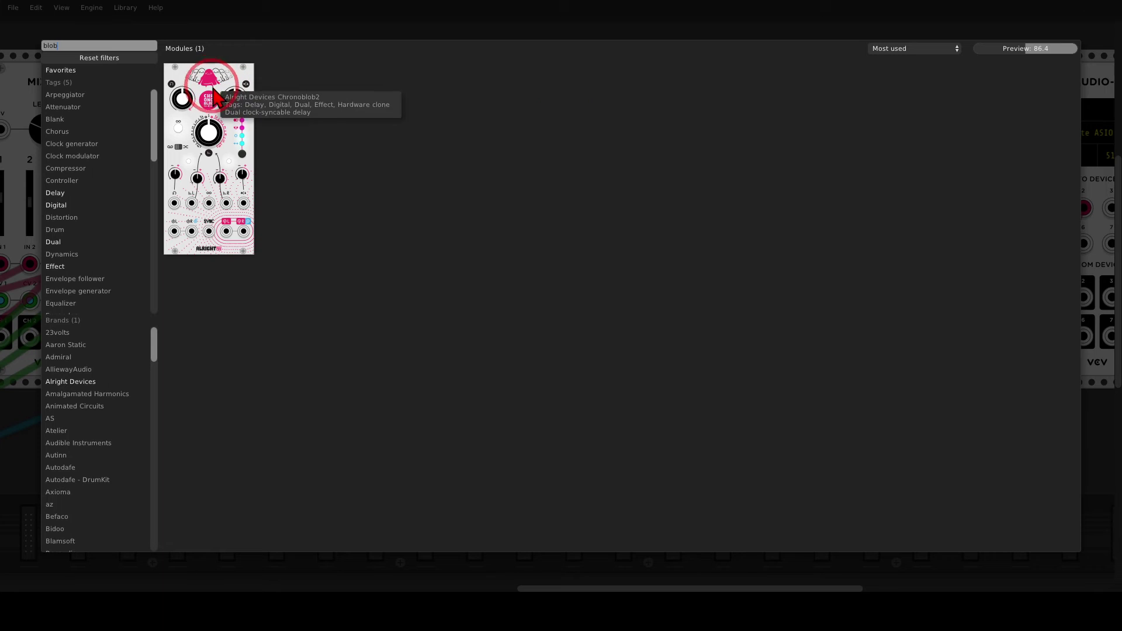
{"action": "left_click", "coordinate": [213, 99]}
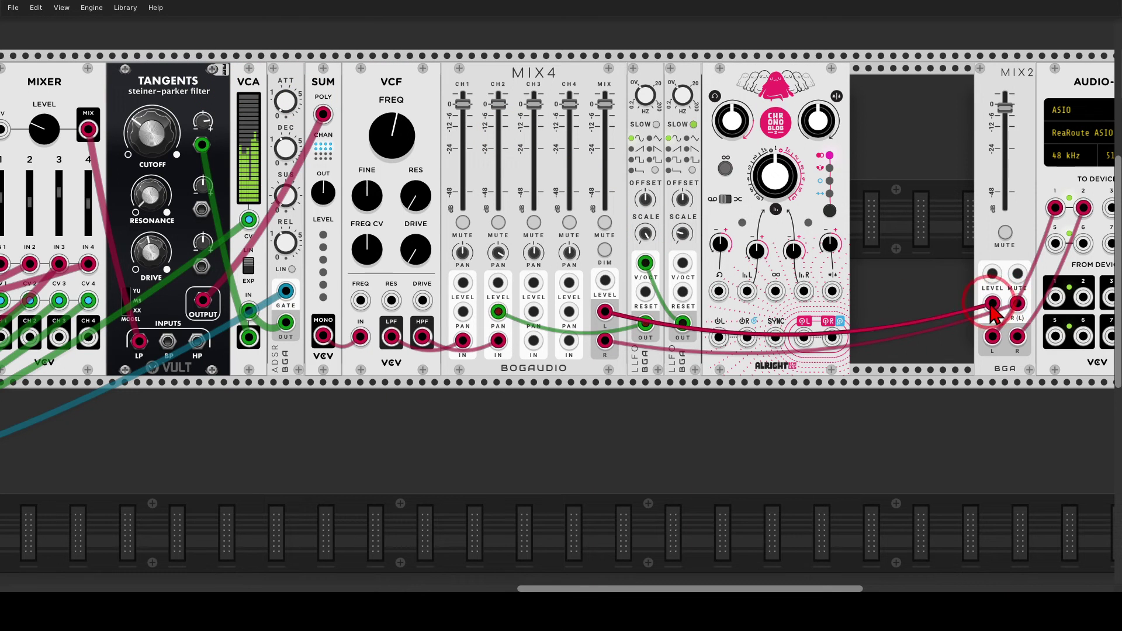
Step: Reroute MIX4's L and R outputs from MIX2 into Chronoblob2's L and R inputs and adjust its time, mix and feedback
{"action": "left_click_drag", "start_coordinate": [992, 302], "coordinate": [718, 337]}
{"action": "left_click_drag", "start_coordinate": [1017, 302], "coordinate": [748, 338]}
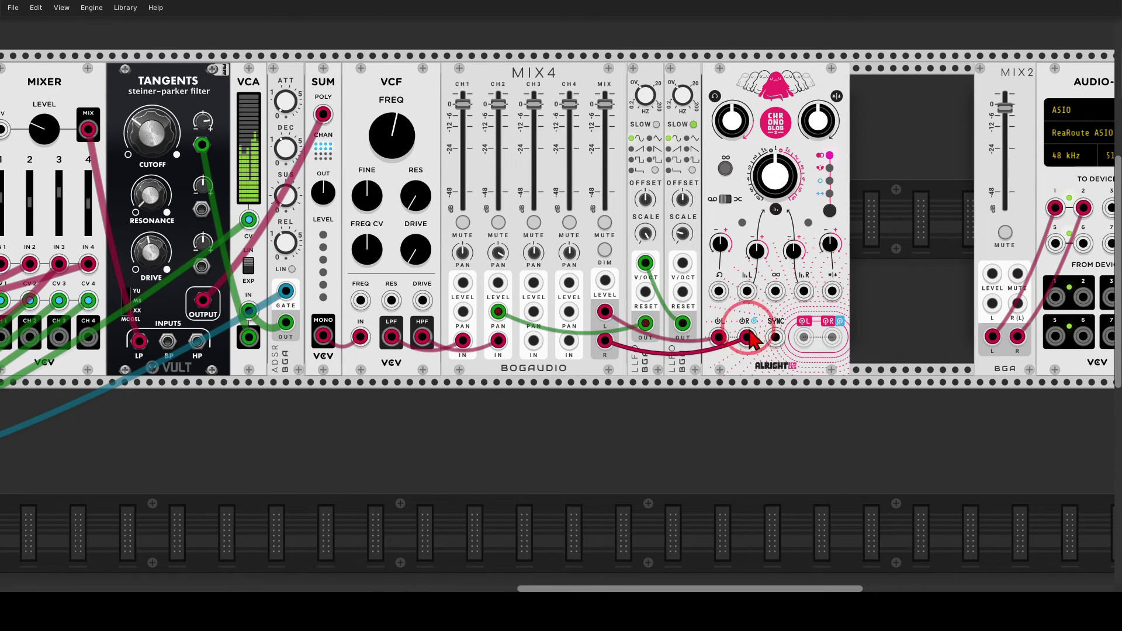
{"action": "left_click_drag", "start_coordinate": [775, 176], "coordinate": [774, 239]}
{"action": "left_click_drag", "start_coordinate": [813, 123], "coordinate": [813, 166]}
{"action": "left_click_drag", "start_coordinate": [737, 125], "coordinate": [780, 109]}
Step: Search the module library for "pl" and place the Valley Plateau reverb next to Chronoblob2
{"action": "scroll", "coordinate": [839, 180], "scroll_direction": "right", "scroll_amount": 11}
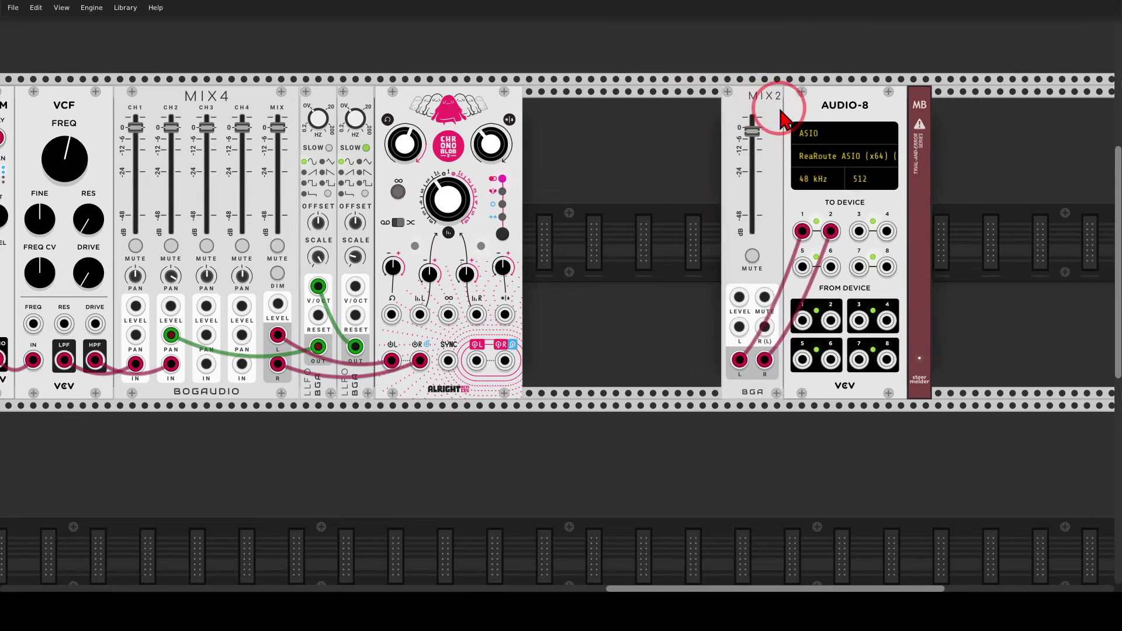
{"action": "right_click", "coordinate": [678, 171]}
{"action": "key", "text": "BackSpace"}
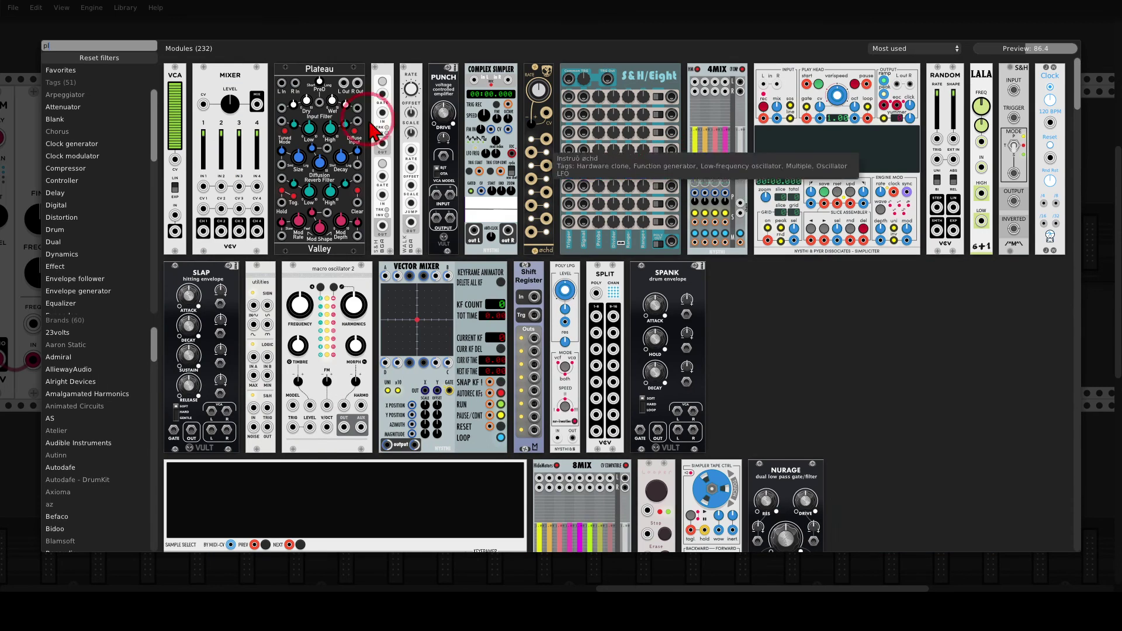
{"action": "left_click", "coordinate": [310, 104]}
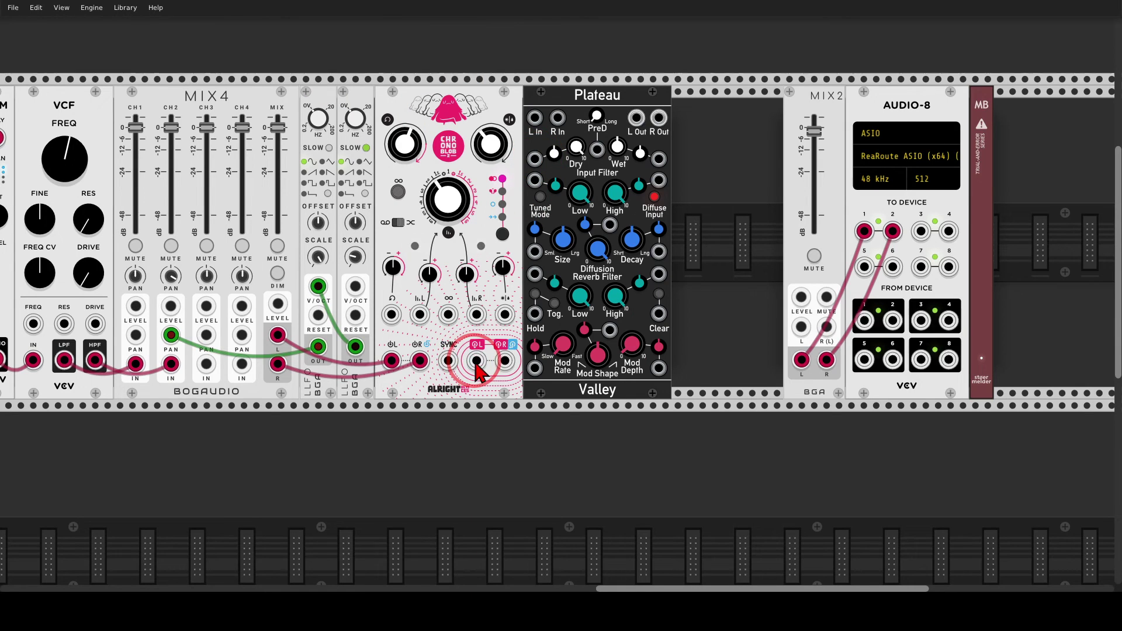
Step: Patch Chronoblob2's L and R outputs into Plateau's inputs and Plateau's L and R outputs into MIX2's L and R inputs
{"action": "left_click_drag", "start_coordinate": [476, 361], "coordinate": [536, 120]}
{"action": "left_click_drag", "start_coordinate": [505, 361], "coordinate": [558, 118]}
{"action": "left_click_drag", "start_coordinate": [637, 118], "coordinate": [826, 327]}
{"action": "left_click_drag", "start_coordinate": [681, 155], "coordinate": [660, 122]}
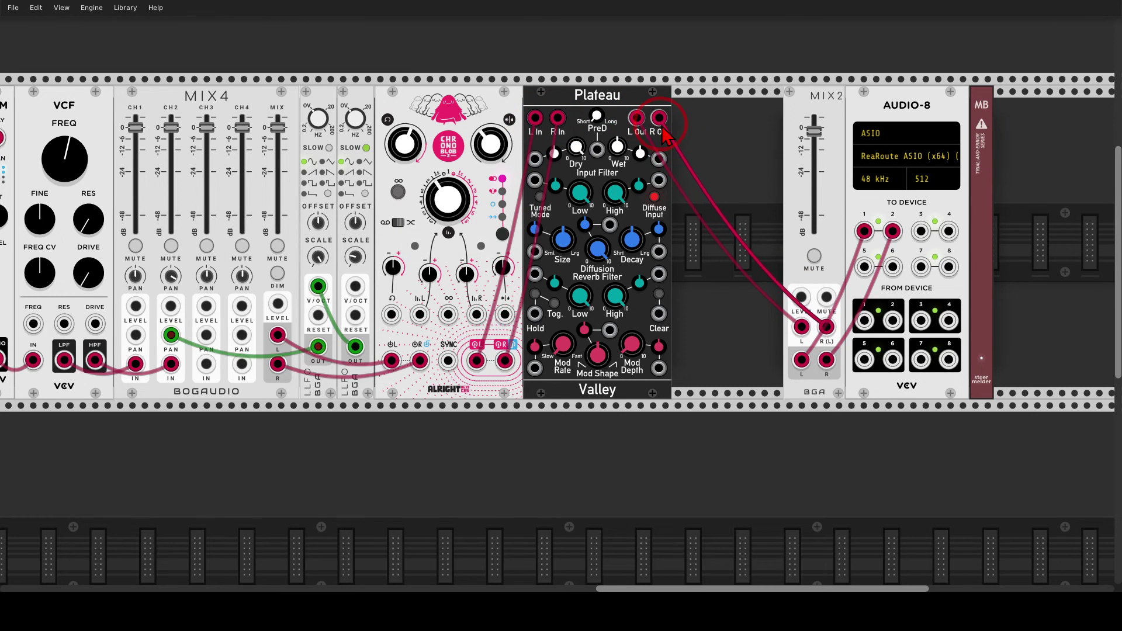